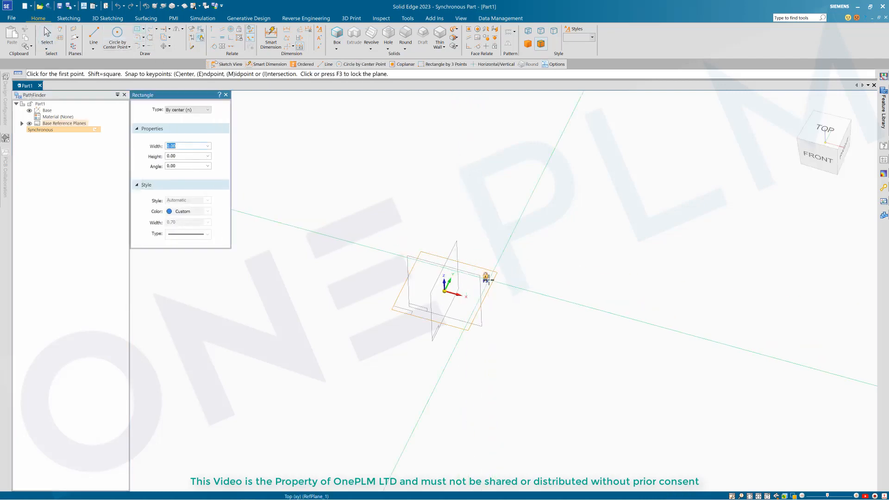
Step: On the locked Top plane, draw a 150 × 34 rectangle centred on the origin
left_click(486, 277)
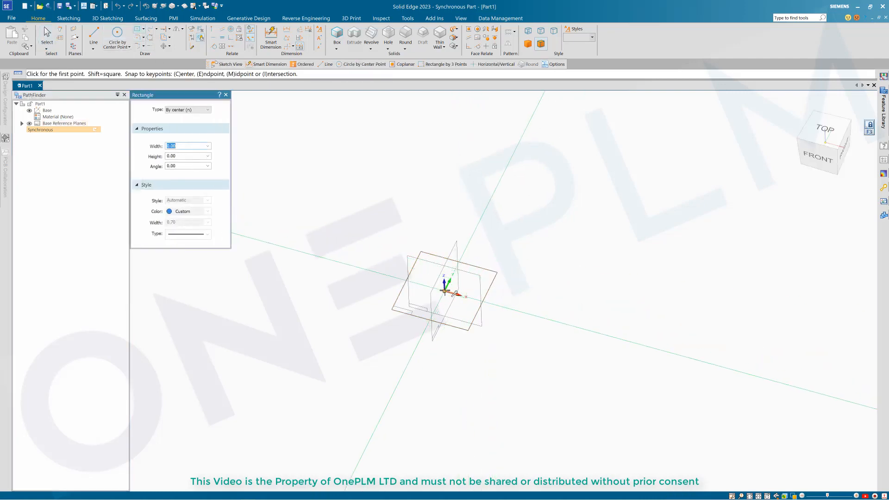
left_click(445, 290)
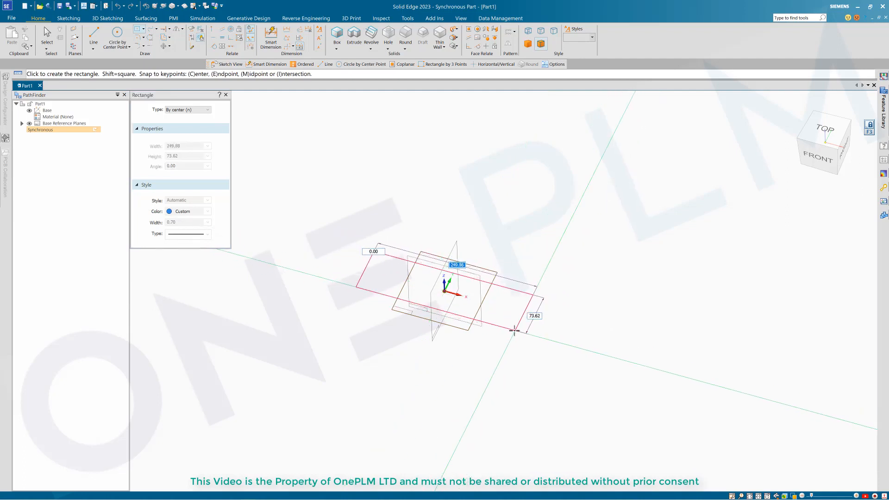
scroll(508, 322, "up", 2)
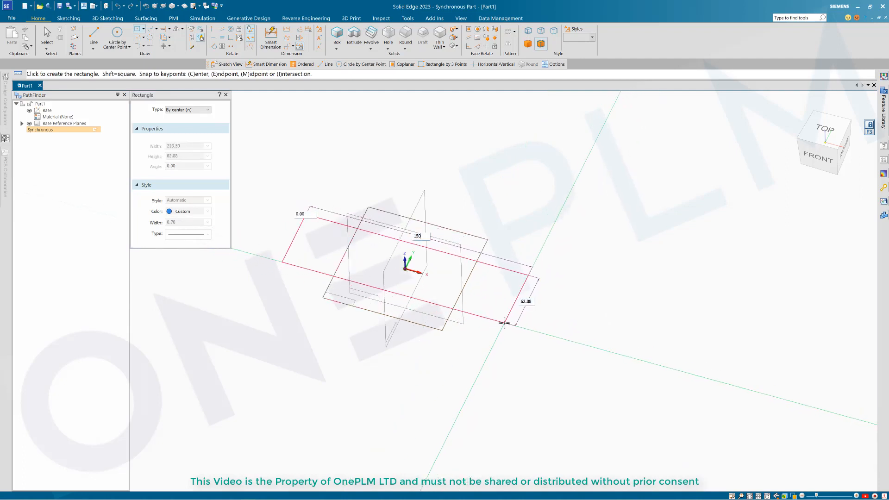
type("150")
key("Tab")
type("34")
key("Tab")
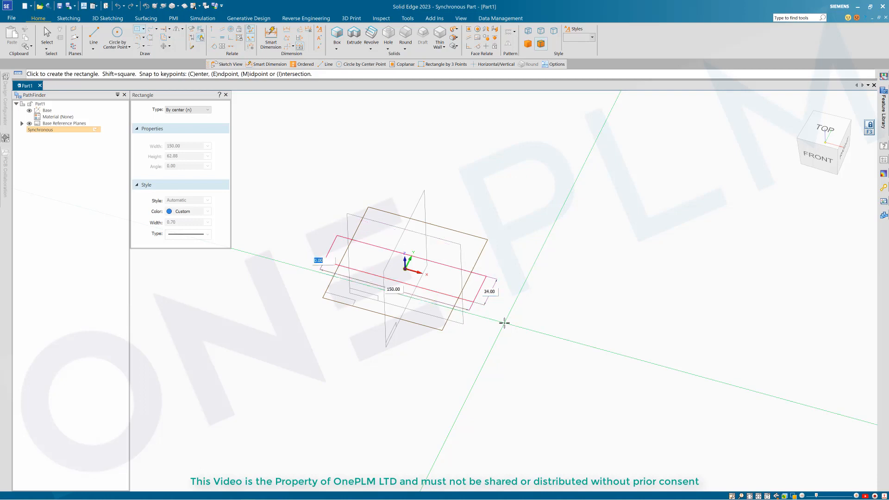
left_click(504, 323)
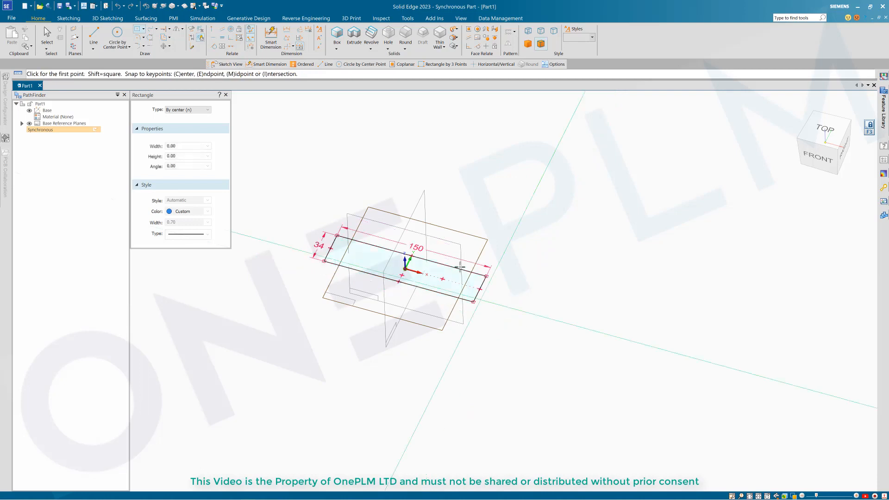
Step: Draw a ⌀50 circle centred at the sketch origin
scroll(409, 229, "up", 2)
left_click(117, 33)
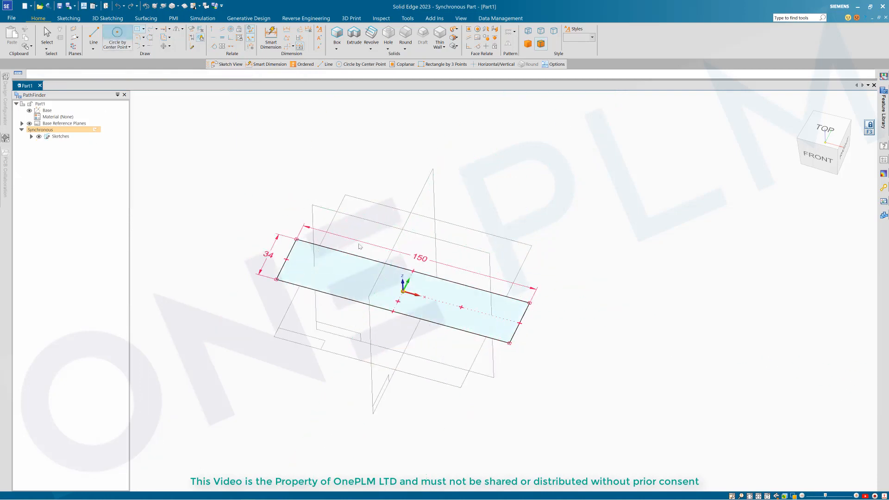
left_click(403, 291)
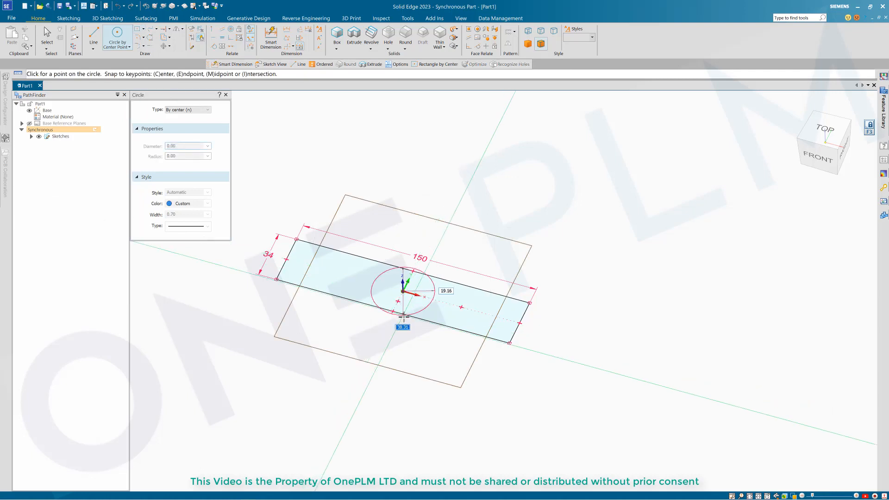
type("50")
key("Return")
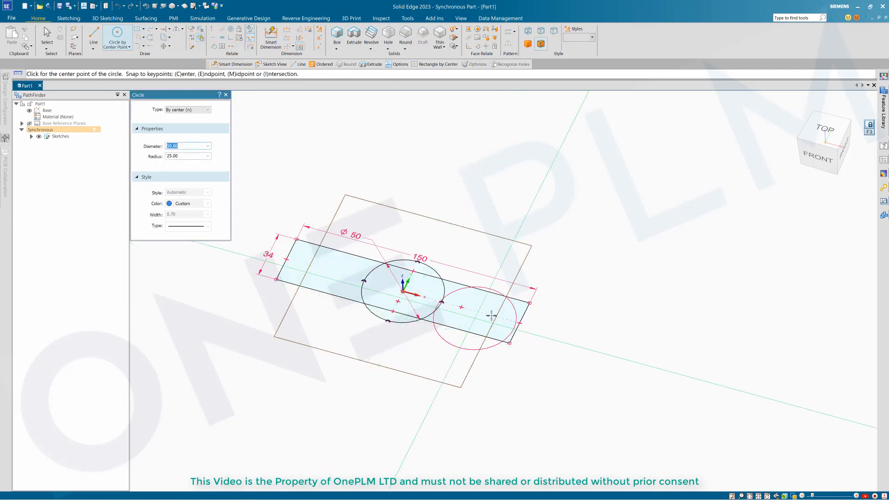
key("Escape")
Step: Select all sketch regions and extrude them 30 mm into a solid
mouse_move(208, 213)
left_mouse_down()
mouse_move(546, 322)
mouse_move(590, 357)
left_mouse_up()
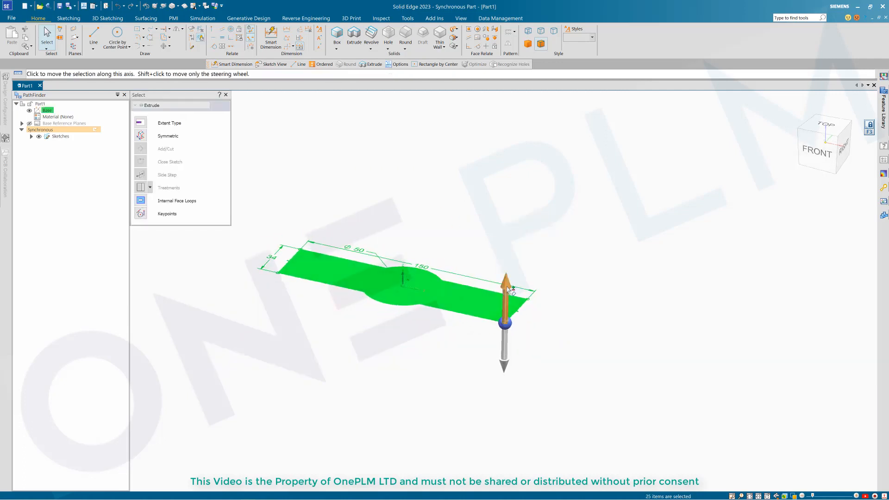
left_click(507, 307)
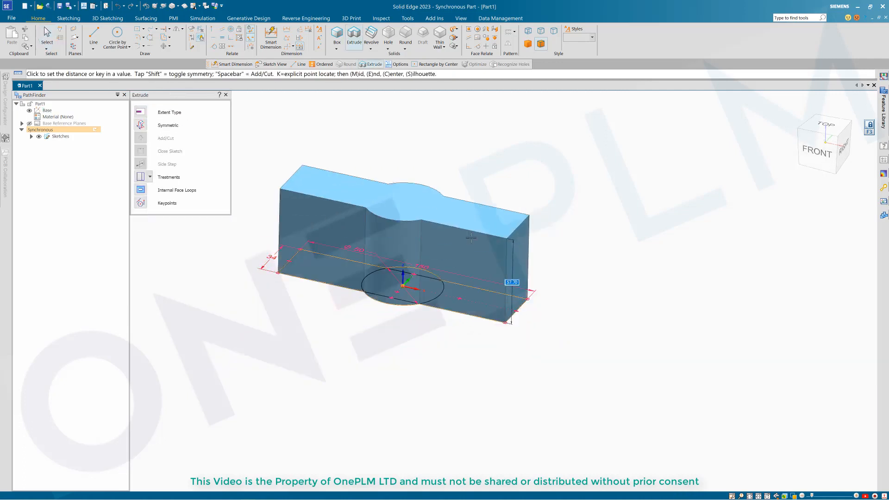
type("30")
key("Return")
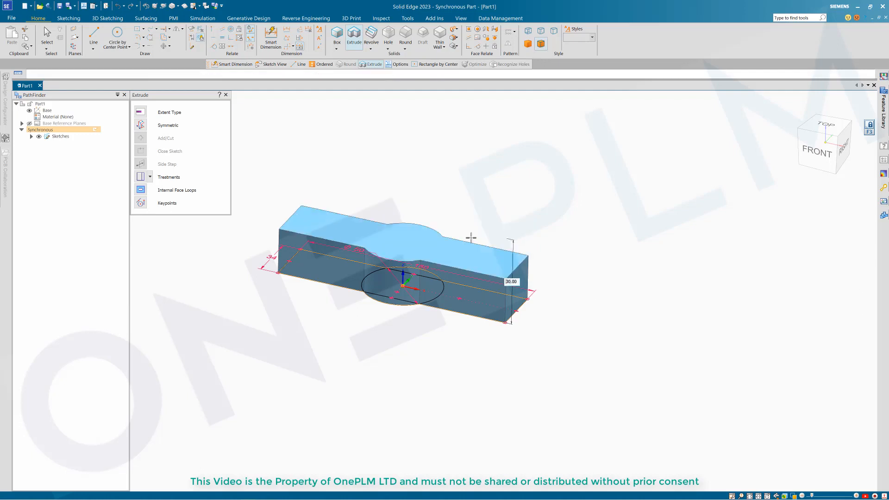
mouse_move(412, 185)
middle_mouse_down()
mouse_move(414, 163)
mouse_move(410, 179)
mouse_move(399, 174)
middle_mouse_up()
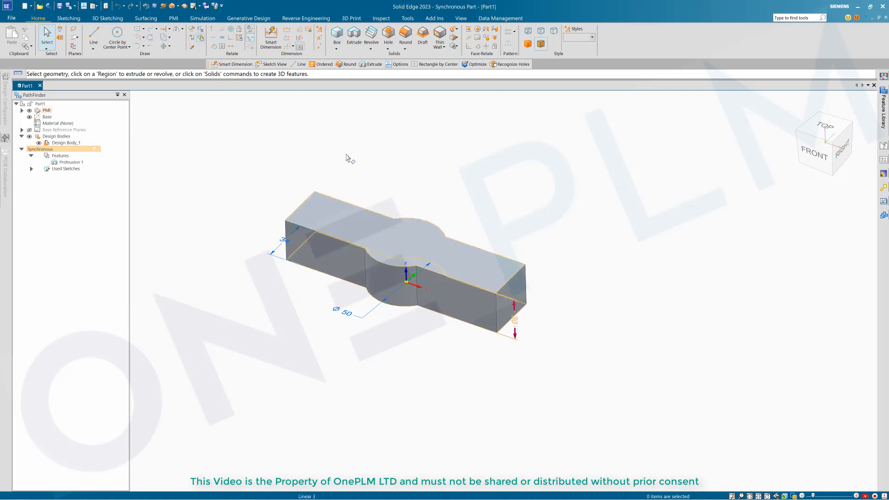
Step: Add a 150 length dimension along the block with Smart Dimension
left_click(267, 32)
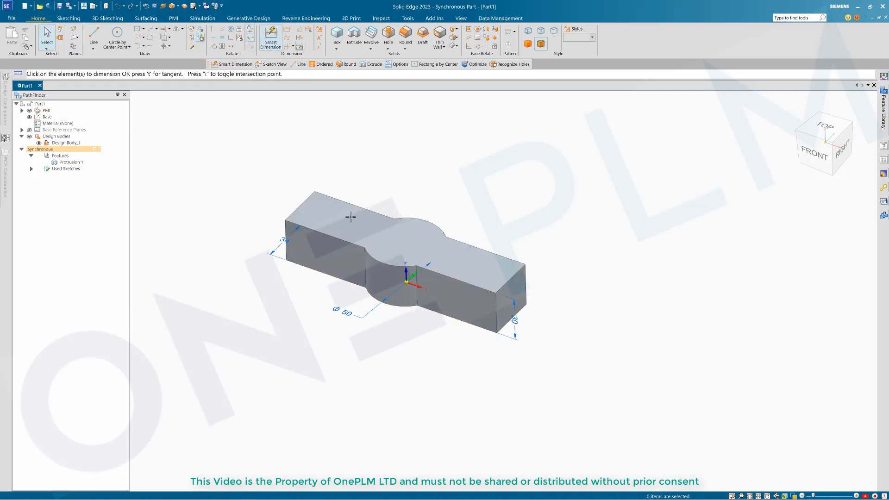
left_click(309, 194)
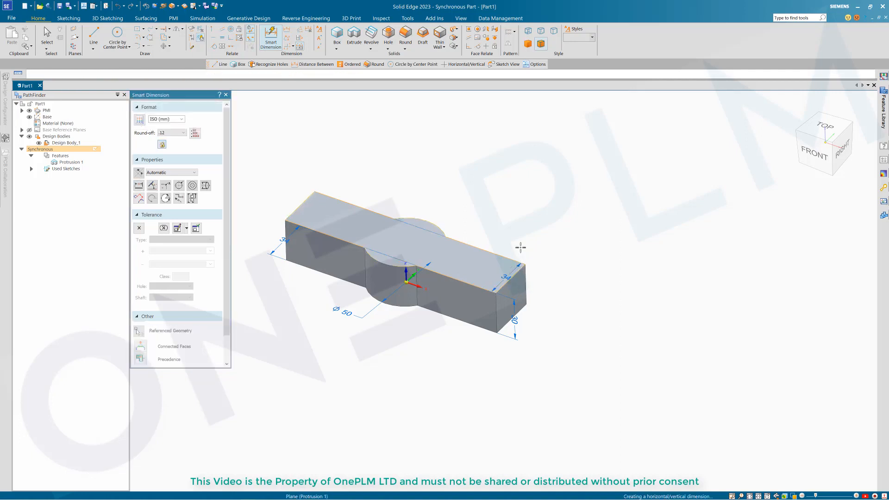
left_click(514, 260)
key("Escape")
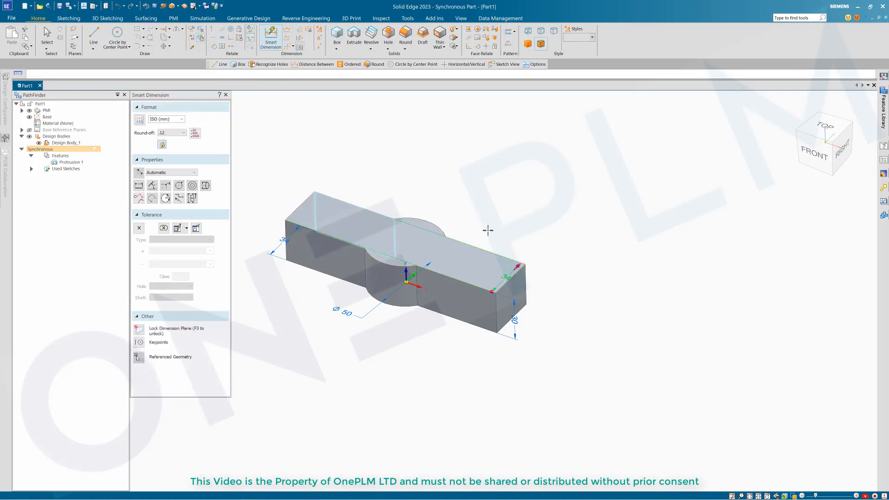
key("Escape")
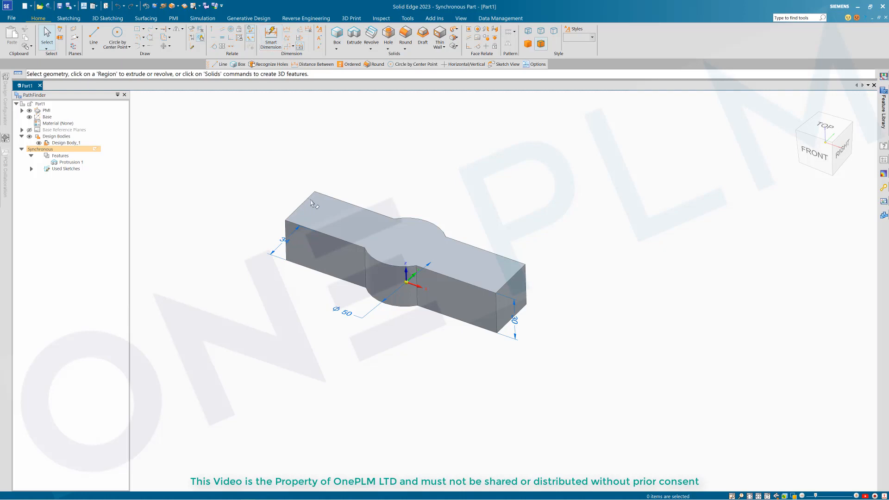
left_click(271, 36)
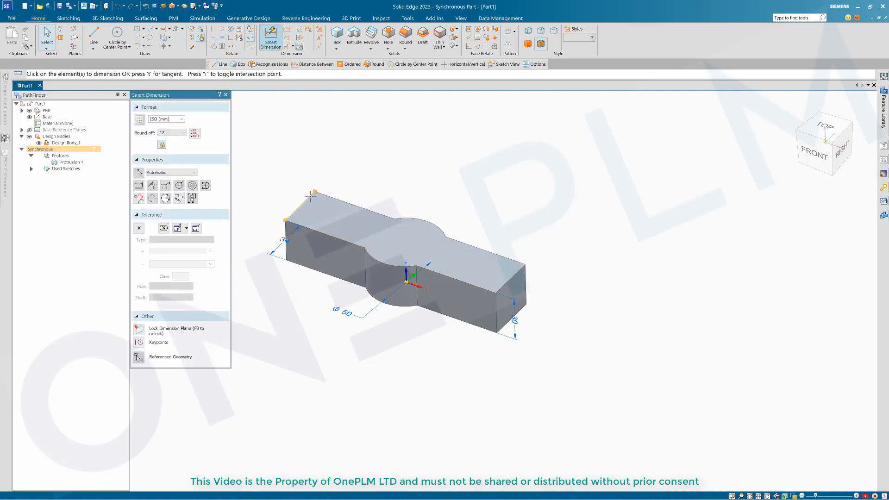
left_click(519, 271)
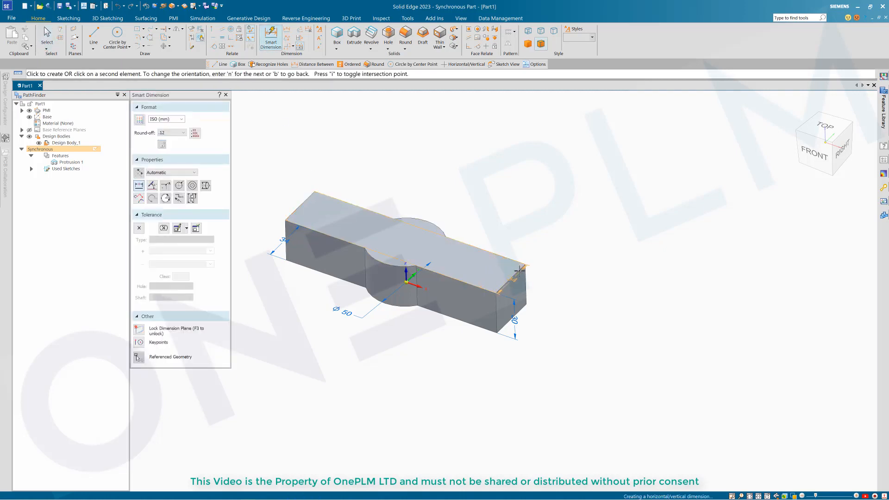
left_click(519, 271)
left_click(520, 238)
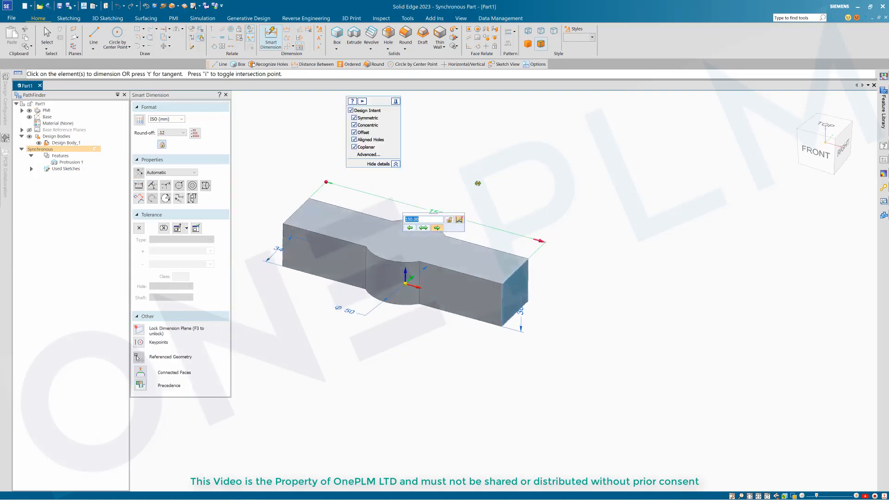
key("Escape")
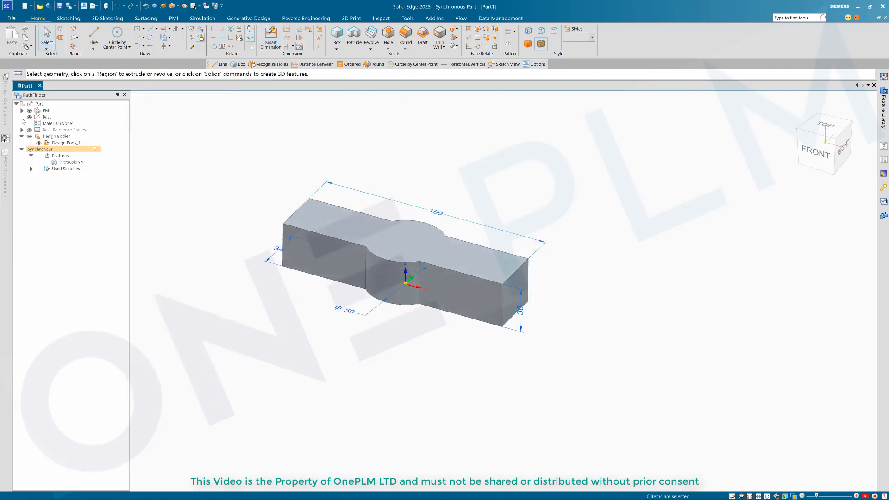
Step: Make the four PMI dimensions (150, 34, 30, Ø50) driving dimensions from PathFinder
left_click(22, 111)
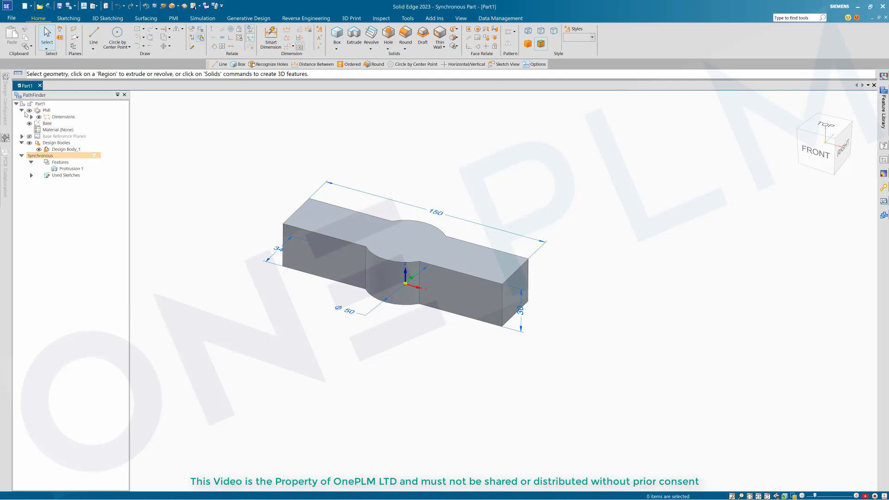
left_click(31, 117)
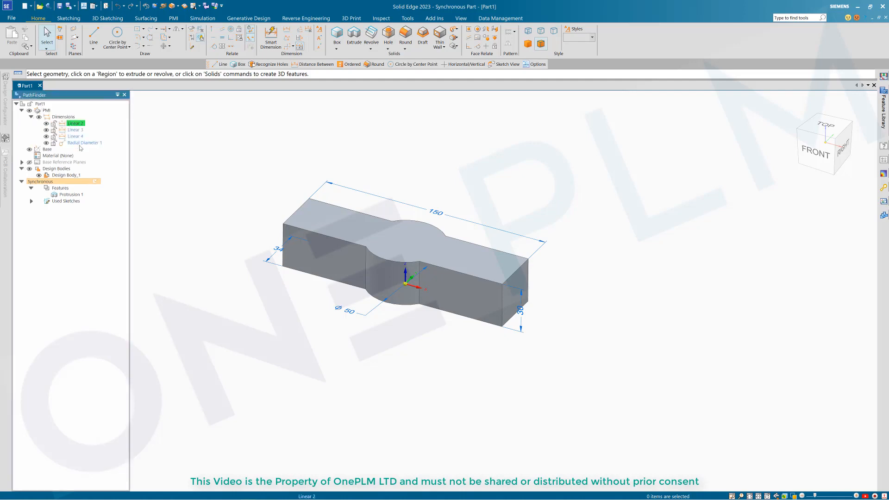
left_click(79, 143)
left_click(79, 143, "shift")
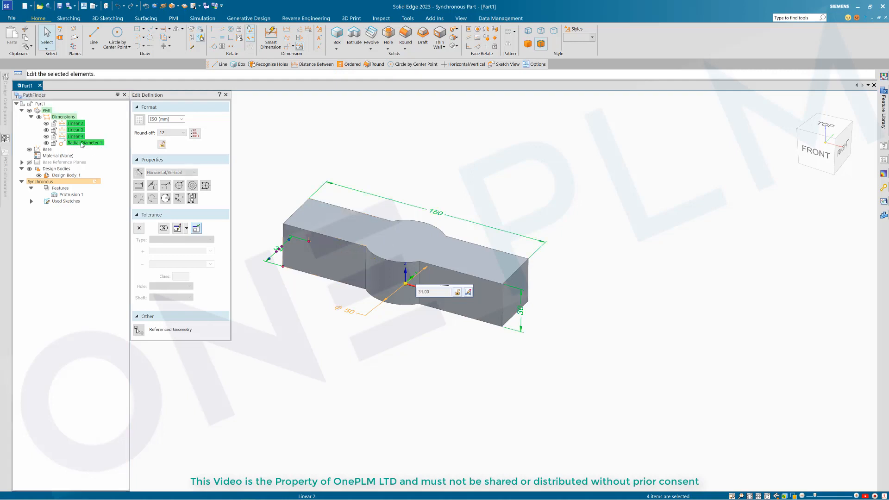
right_click(81, 143)
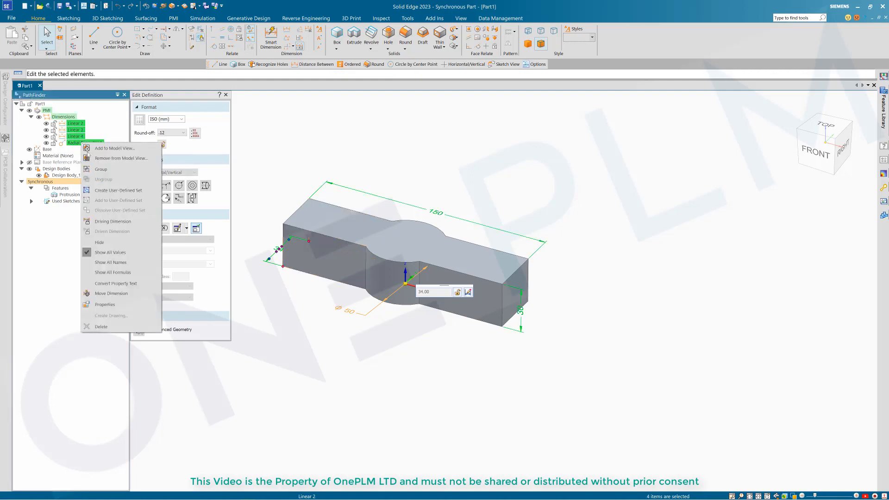
left_click(113, 222)
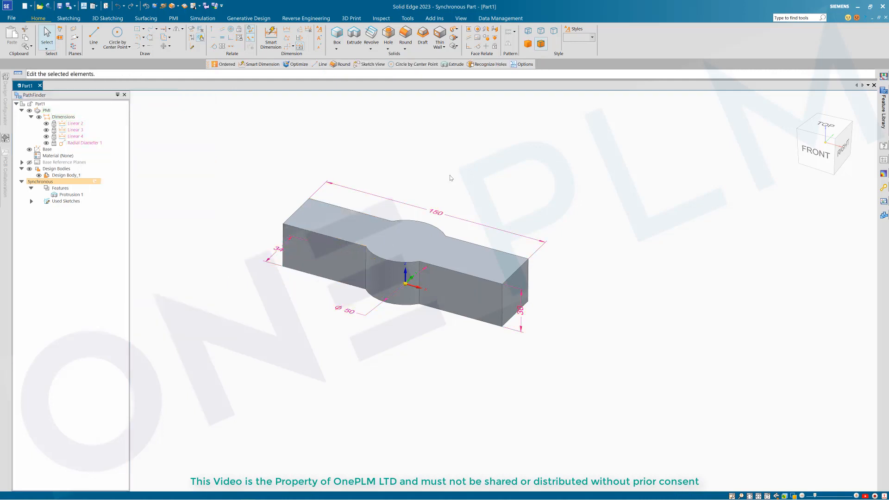
left_click(452, 178)
scroll(481, 156, "up", 3)
scroll(480, 156, "down", 2)
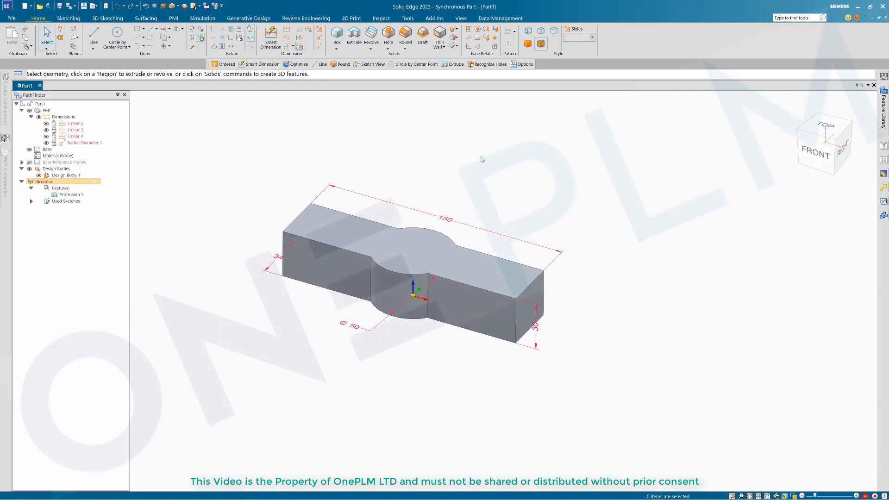
scroll(481, 159, "down", 1)
Step: Move the Ø50 boss's cylindrical face 34 mm toward the block's left end
left_click(409, 286)
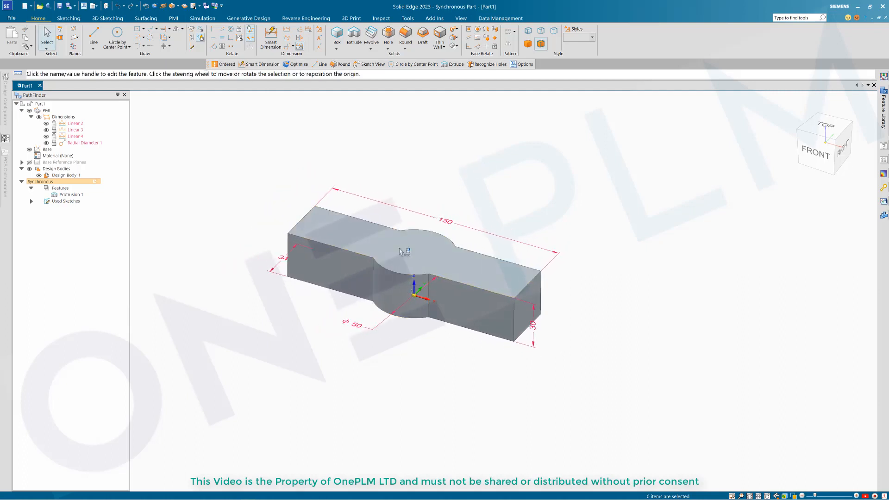
left_click(432, 261)
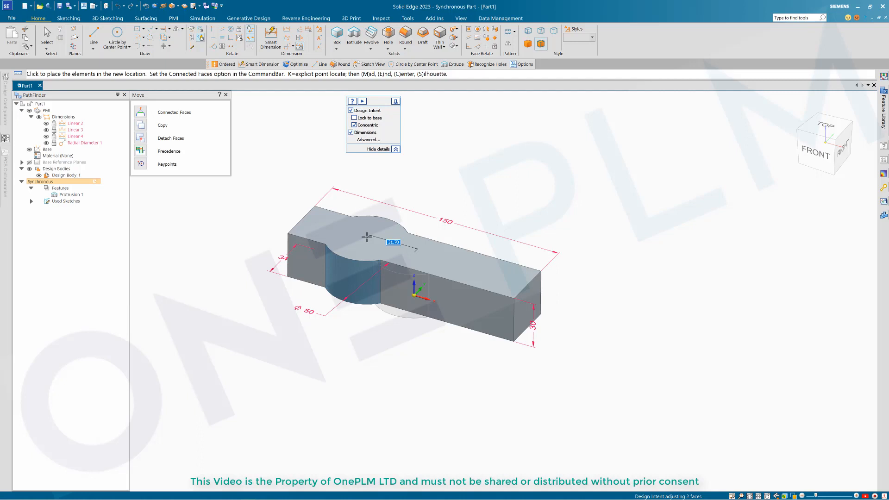
key("Return")
key("Escape")
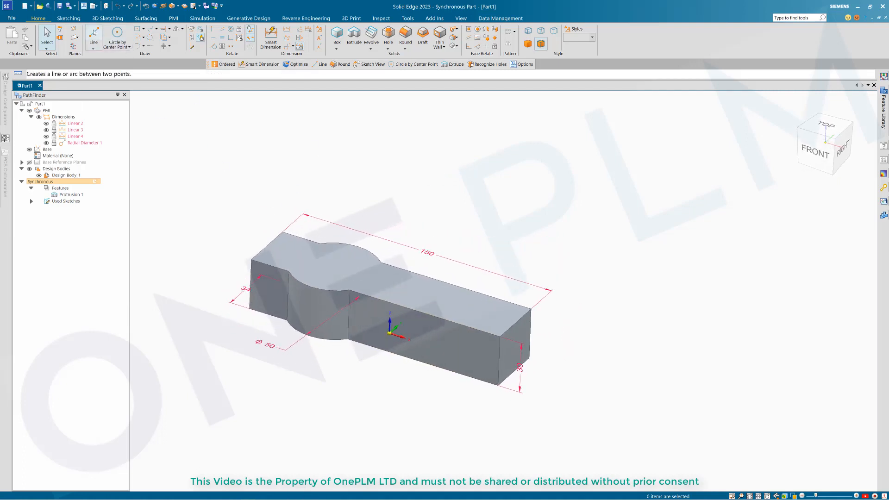
Step: Draw a line across the base's top face to split it
left_click(435, 304)
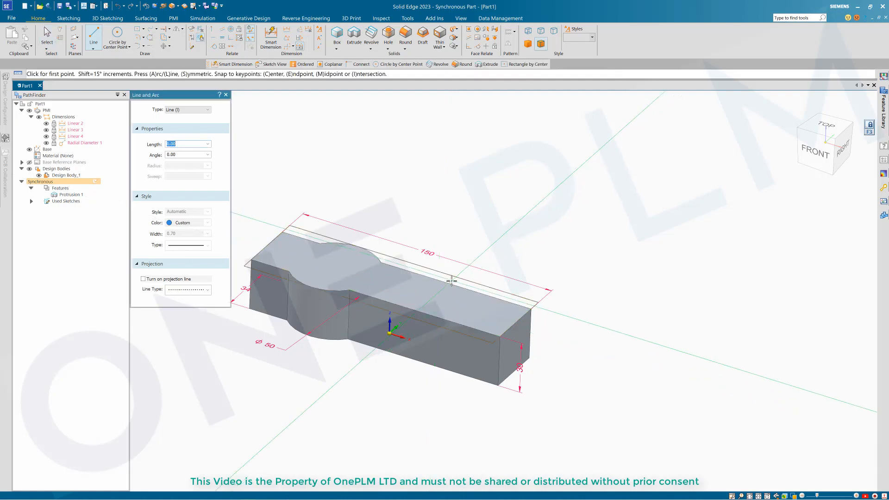
left_click(449, 281)
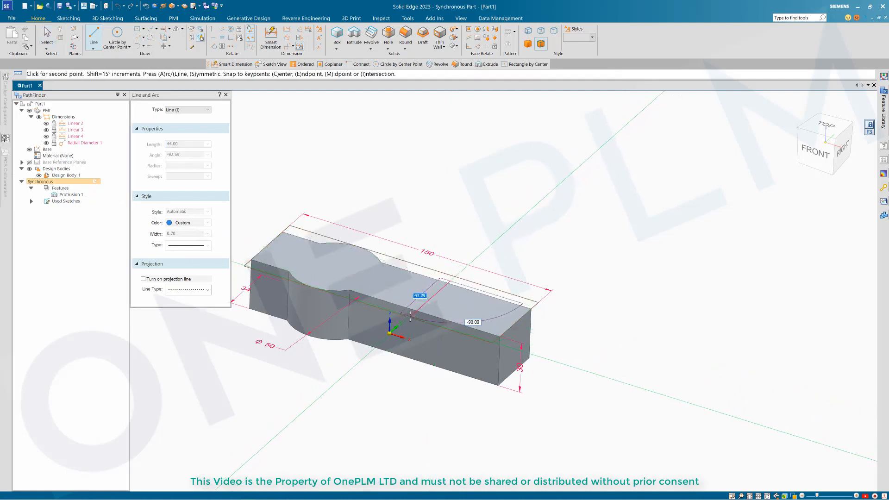
left_click(411, 316)
key("Escape")
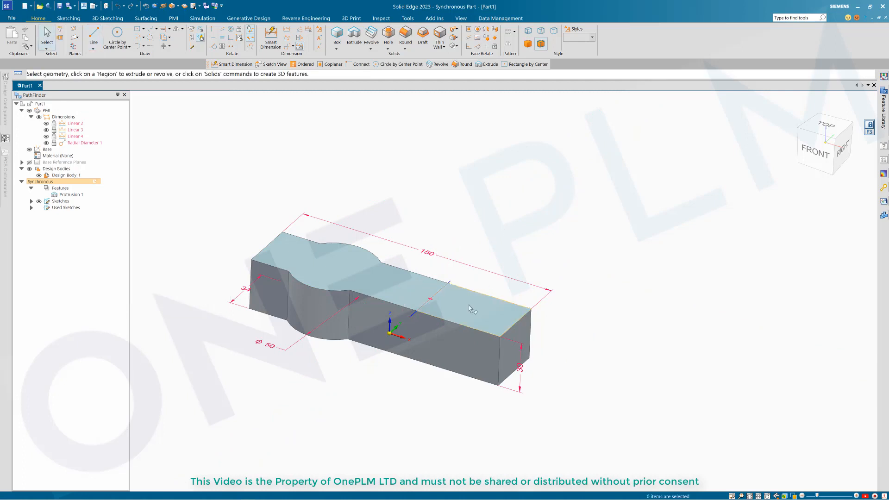
Step: Extrude the far-end region upward 120 mm to form the vertical wall
left_click(471, 308)
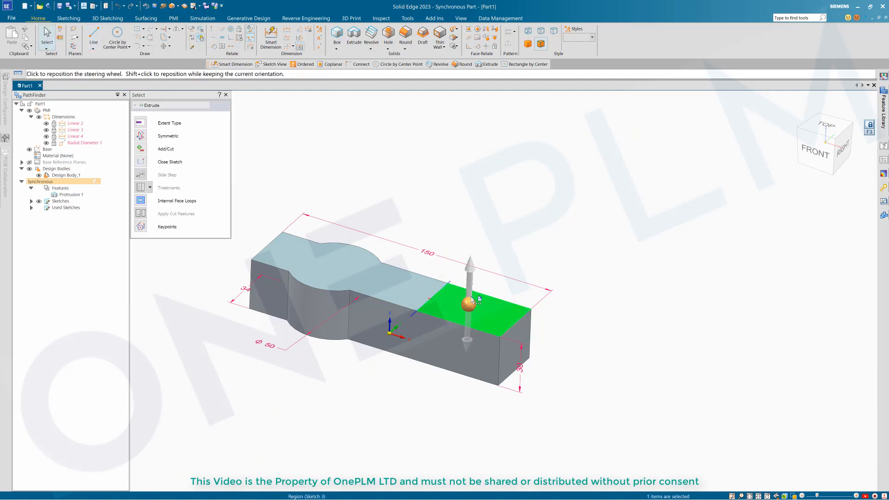
left_click(470, 273)
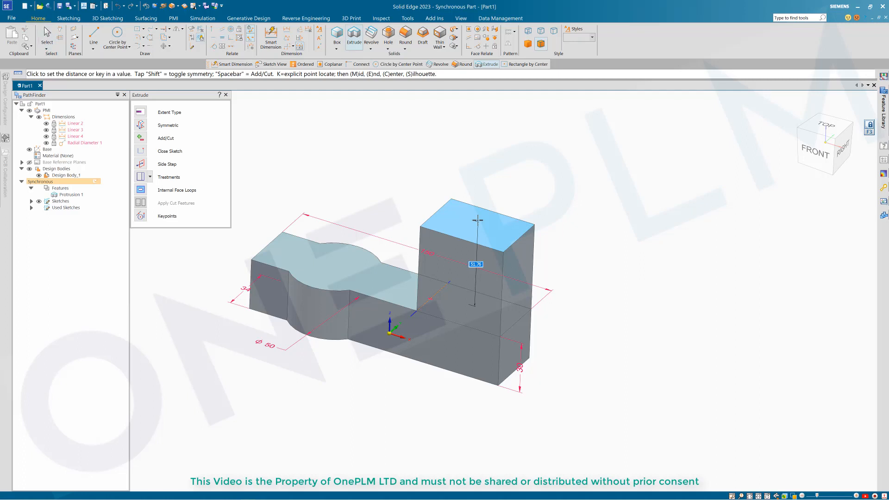
key("Return")
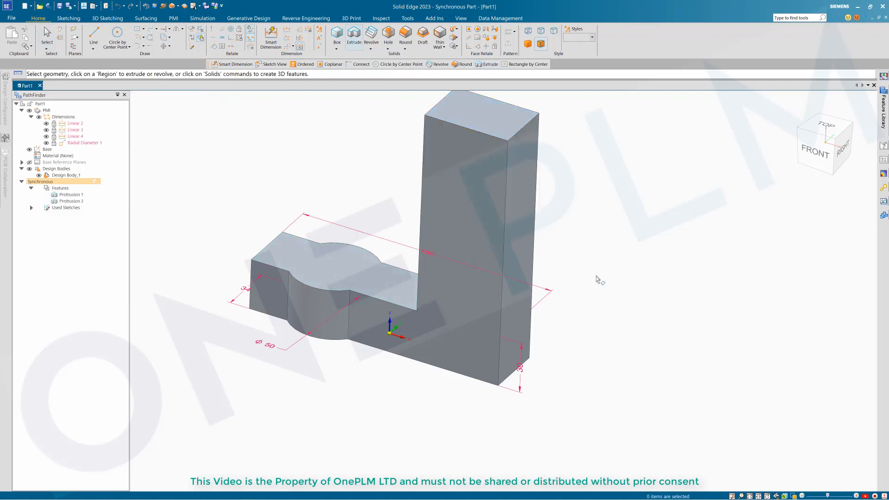
middle_click_drag(596, 276, 522, 377)
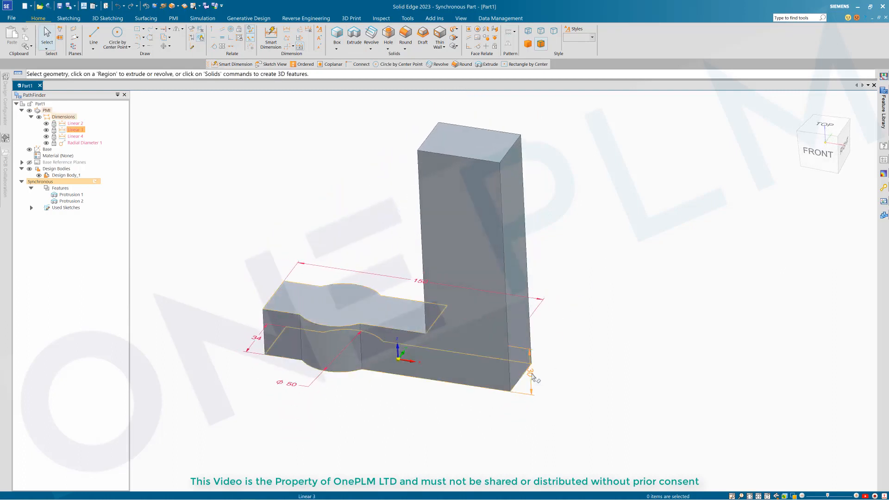
Step: Change the base's 30 height dimension to 34
left_click(531, 373)
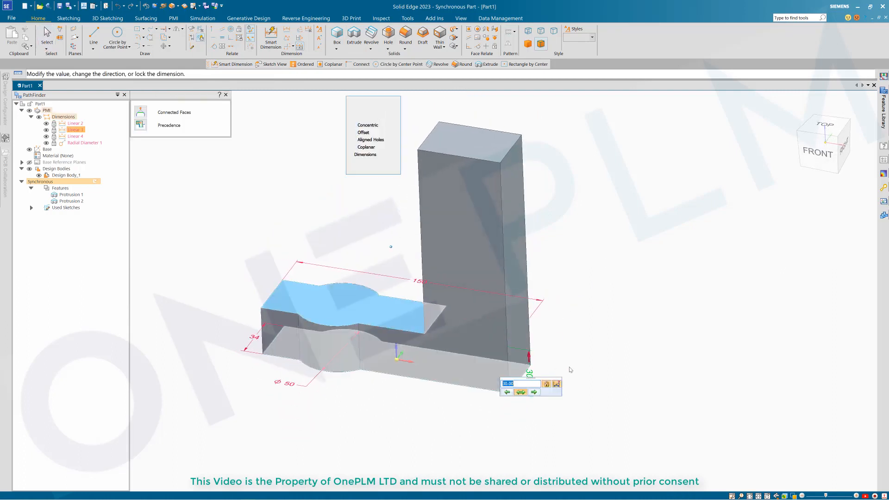
left_click(506, 392)
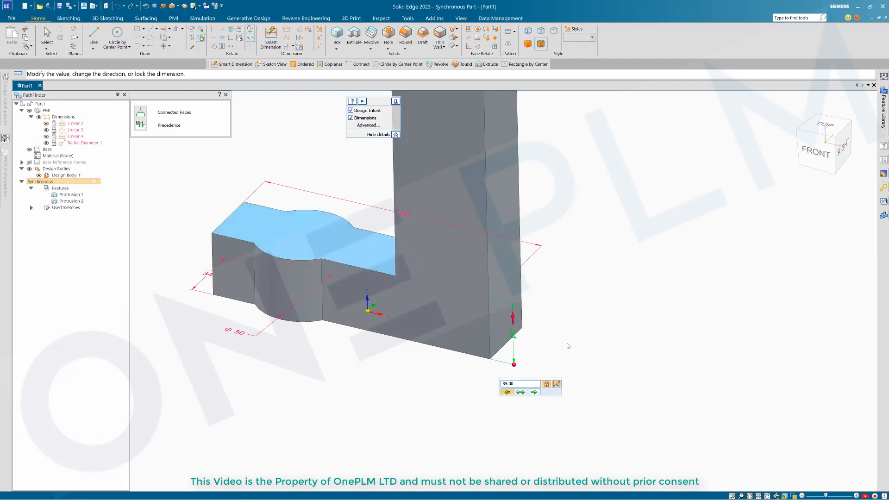
key("Return")
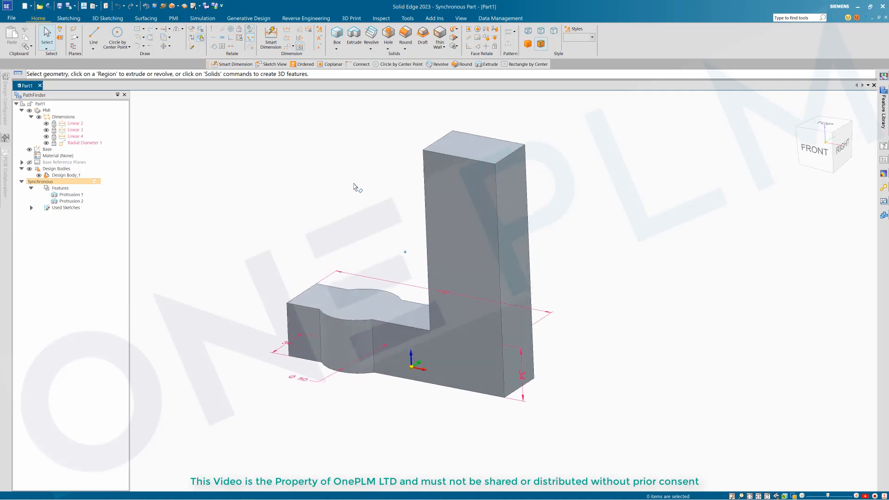
Step: Dimension the wall's top edge and set its width to 45
key("d")
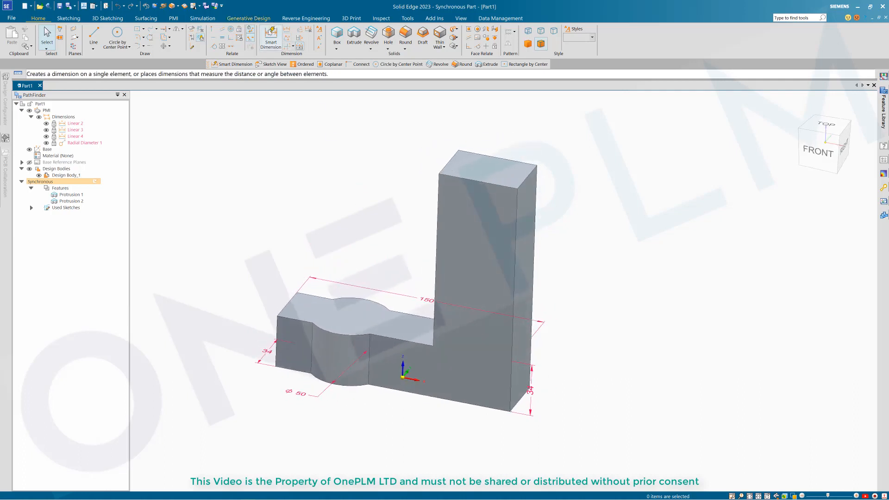
left_click(496, 157)
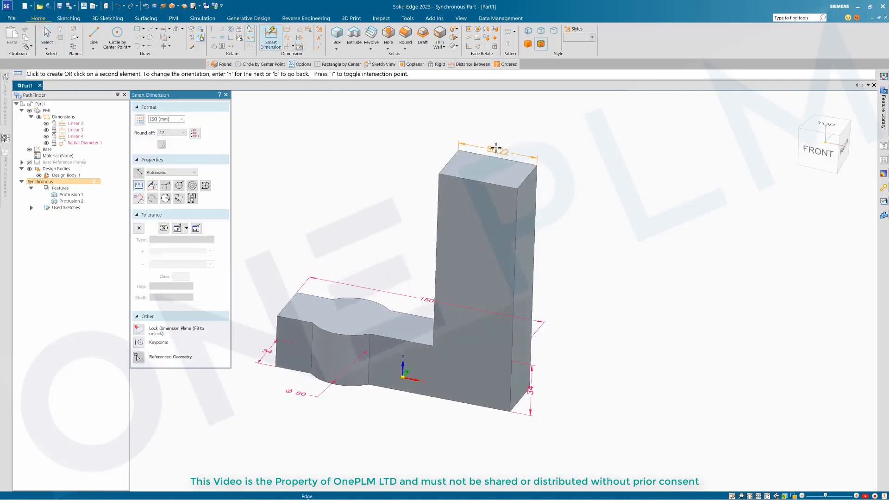
left_click(498, 147)
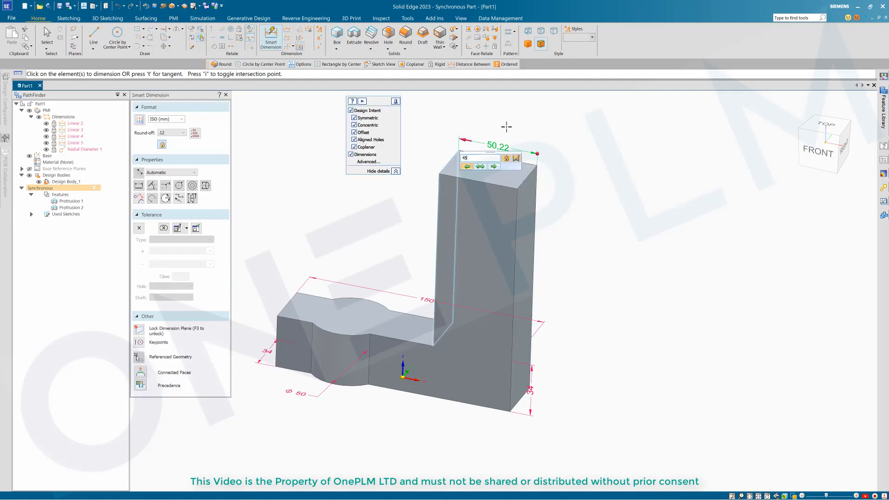
key("Return")
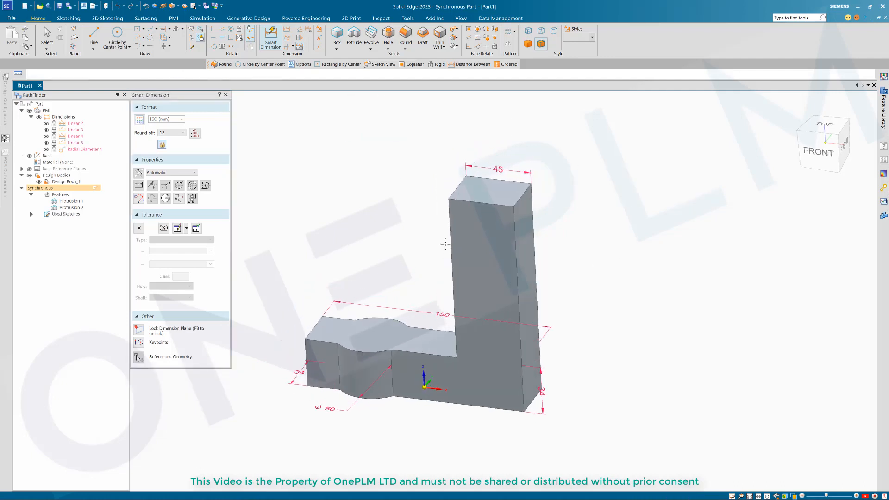
key("Escape")
middle_click_drag(417, 241, 344, 365)
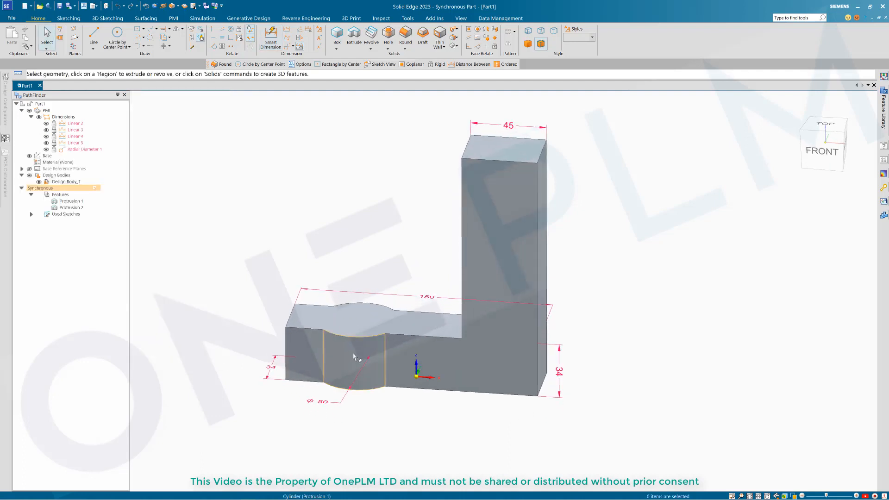
Step: Move the Ø50 boss 15 mm along its axis and place it
left_click(353, 357)
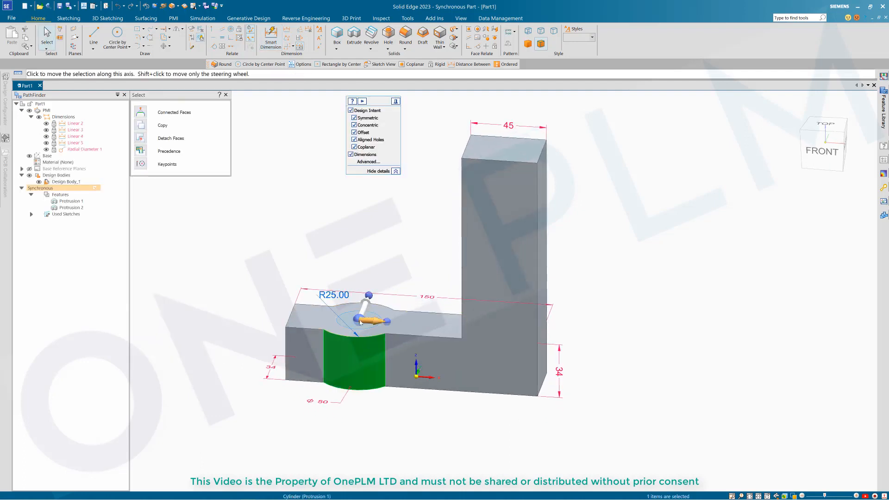
left_click(361, 323)
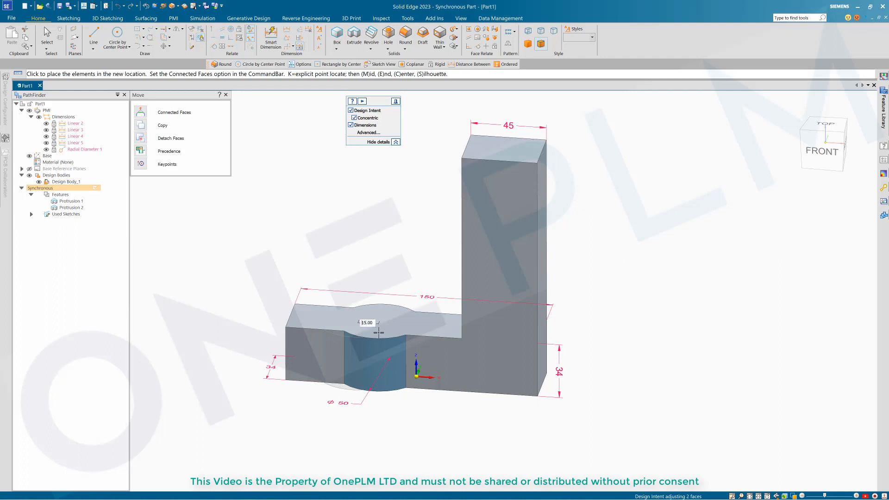
left_click(378, 331)
left_click(375, 241)
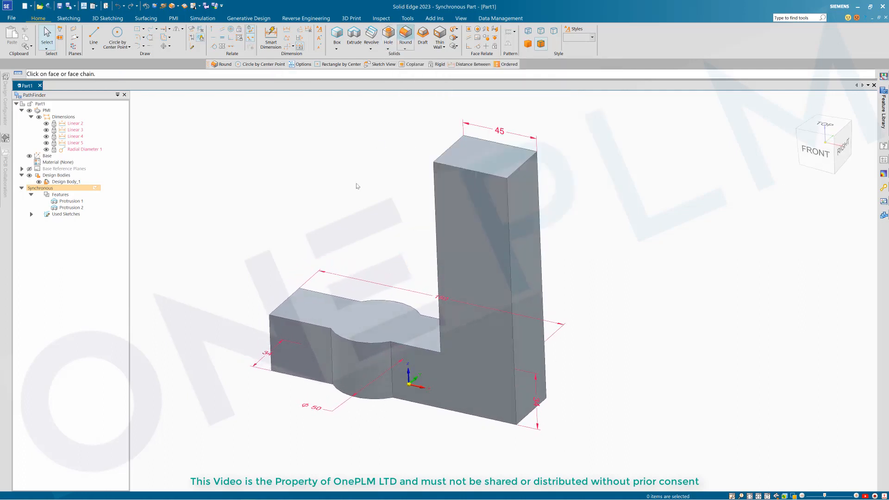
Step: Round the wall's two top edges and four vertical base edges with radius 15
left_click(454, 161)
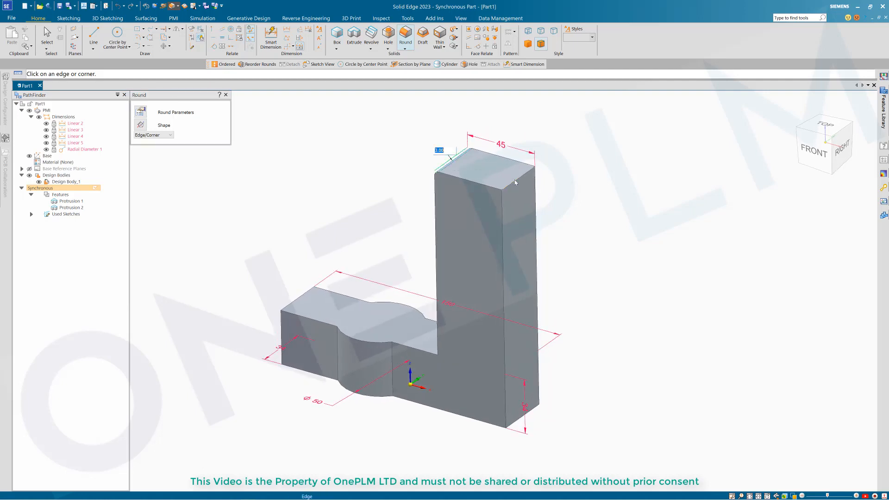
left_click(515, 181)
type("15")
key("Return")
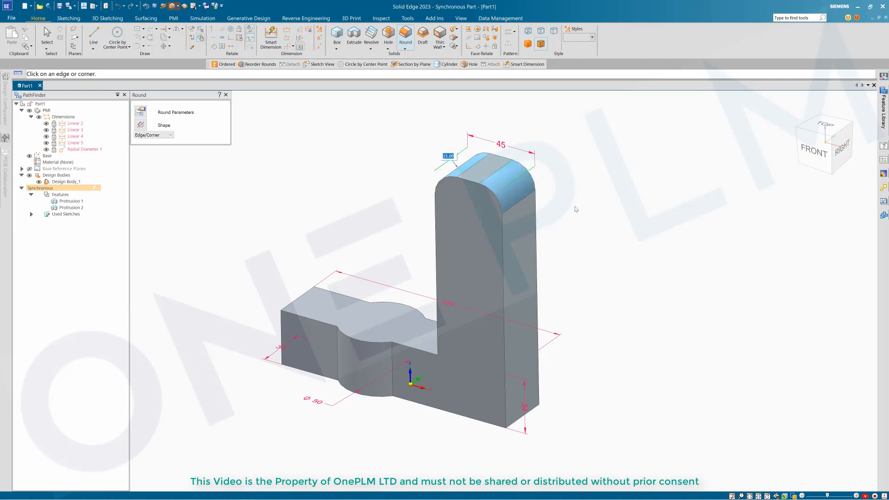
left_click(536, 409)
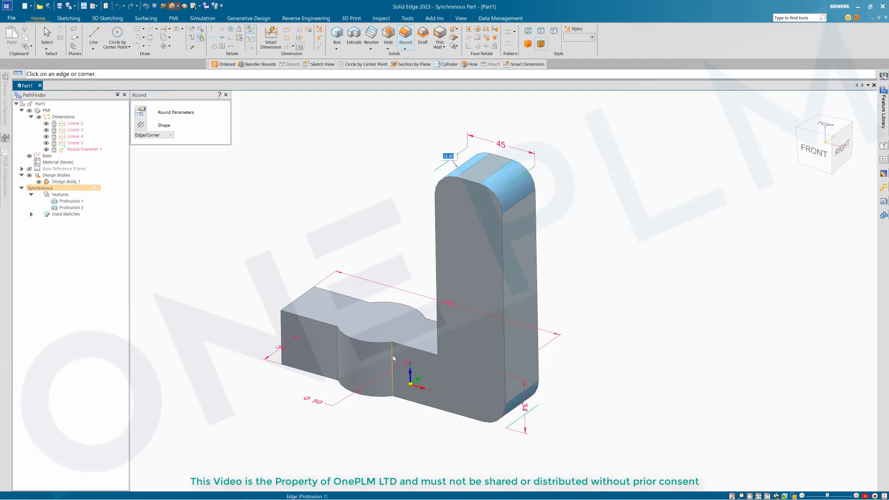
left_click(424, 323)
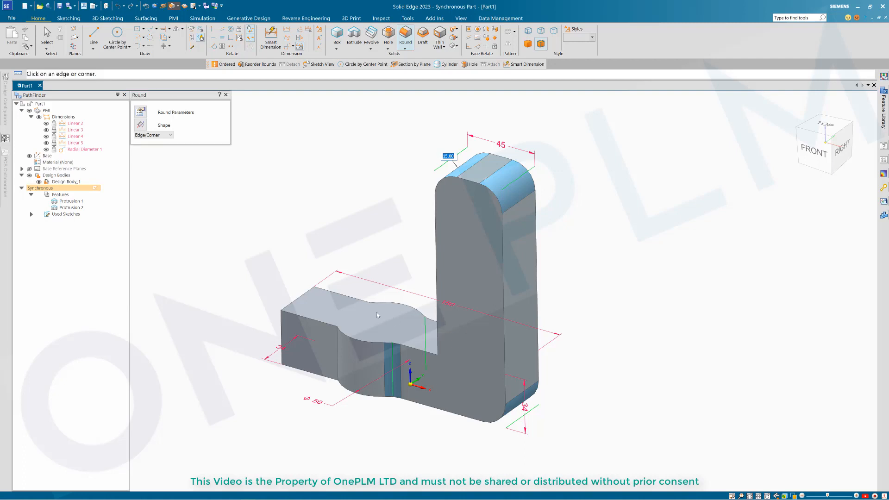
left_click(370, 308)
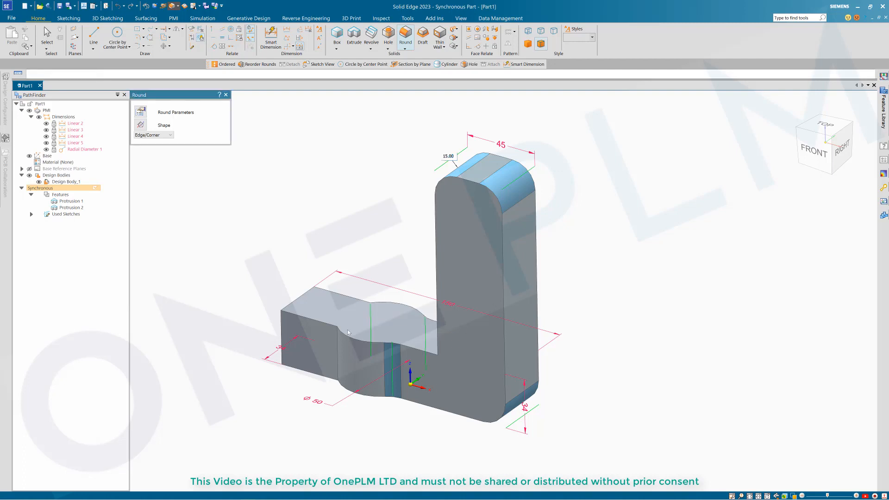
left_click(297, 303)
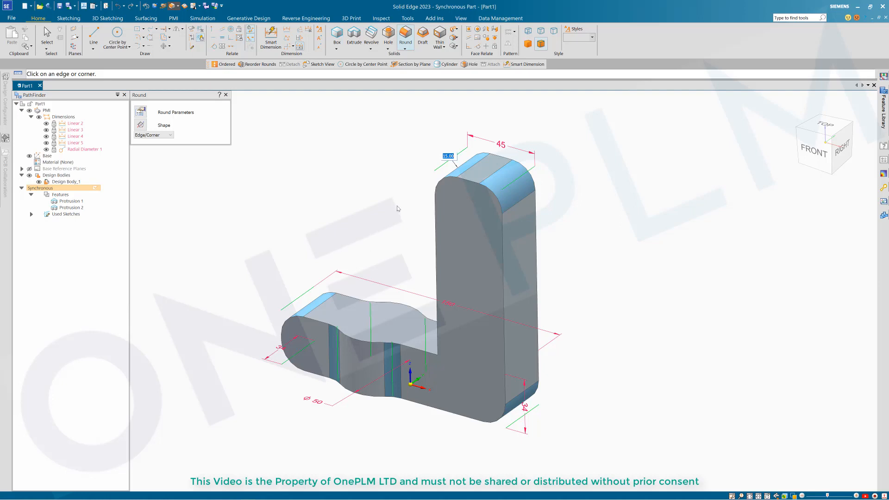
scroll(397, 208, "down", 4)
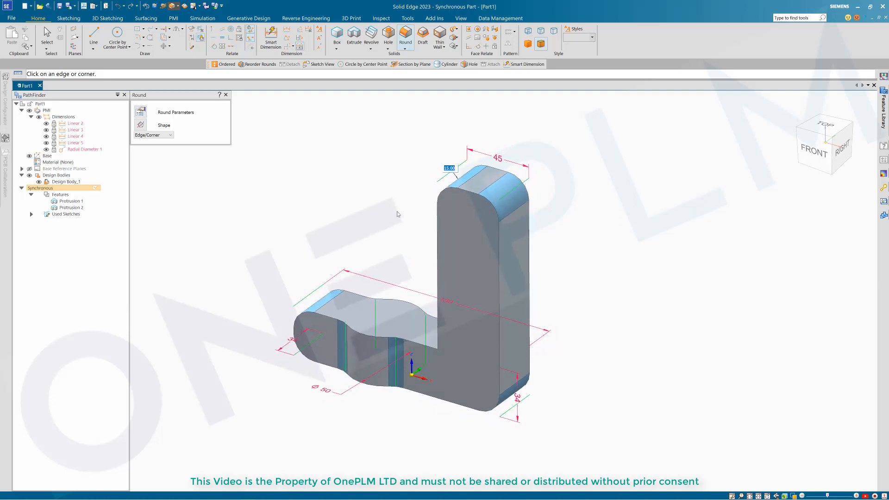
right_click(396, 231)
middle_click_drag(396, 211, 366, 165)
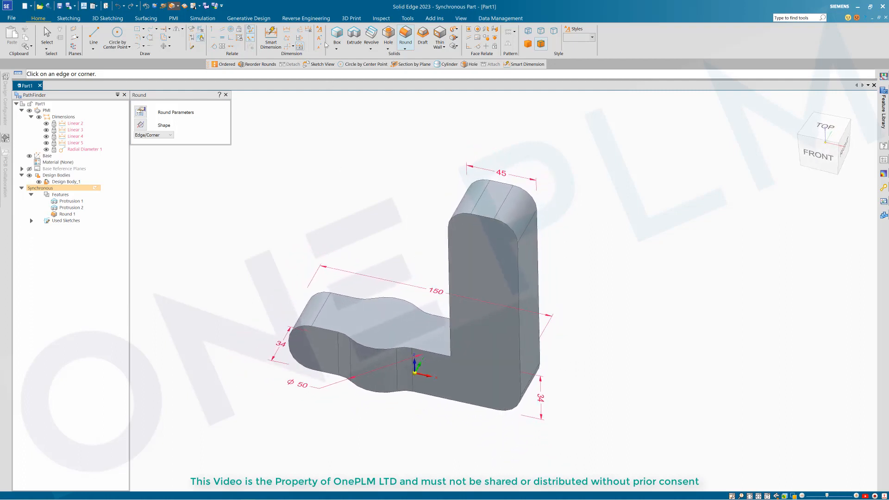
scroll(398, 140, "down", 1)
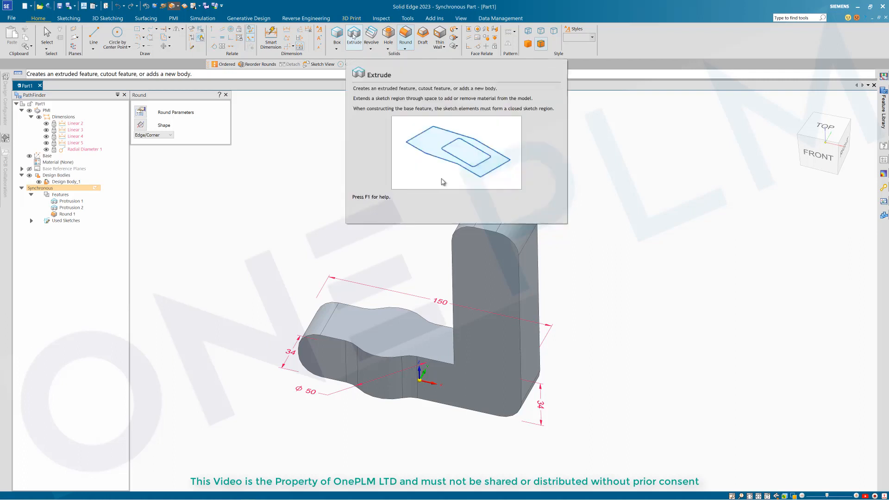
Step: Start an extrusion on the base's top face, then cancel it
left_click(354, 44)
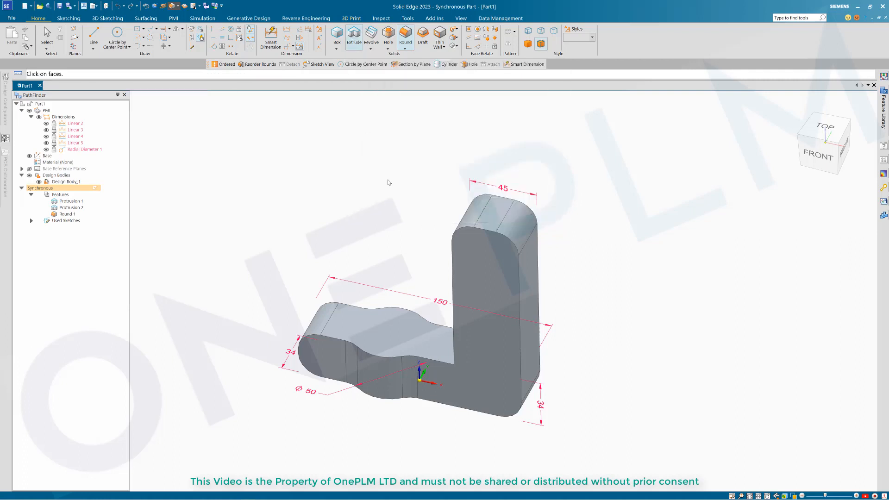
left_click(392, 333)
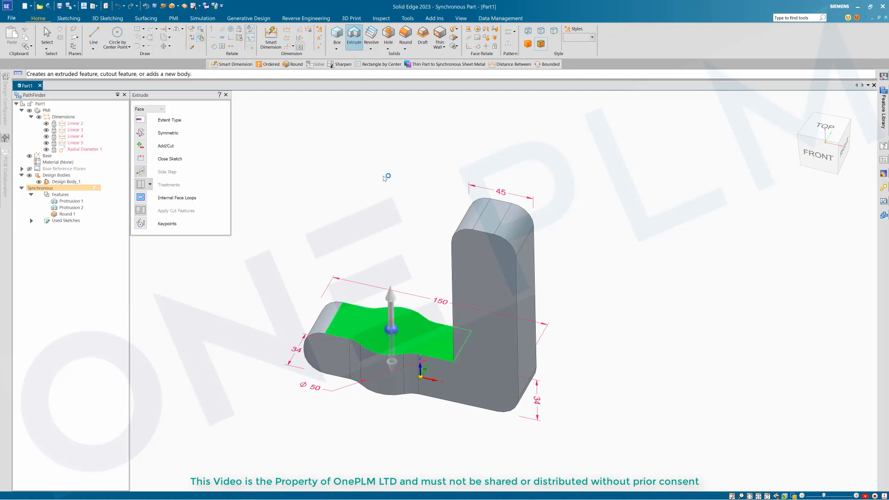
key("Escape")
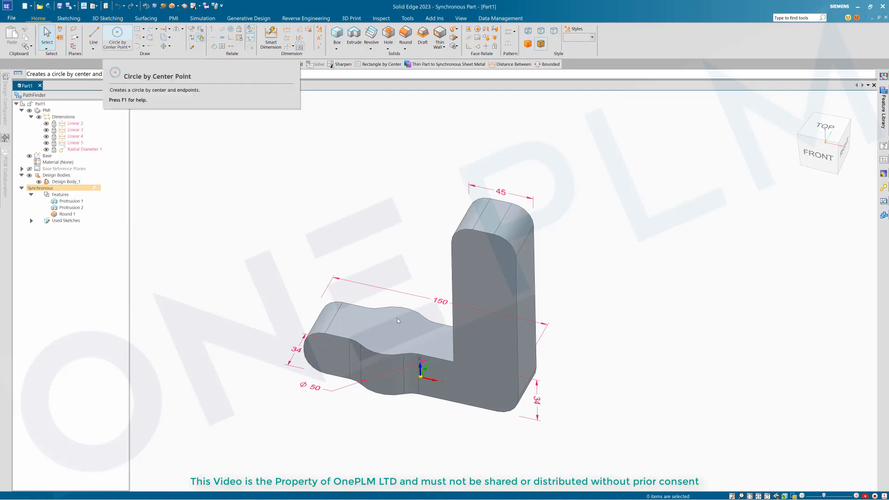
Step: Sketch a Ø34 circle centred on the base's top face and view it from above
left_click(122, 33)
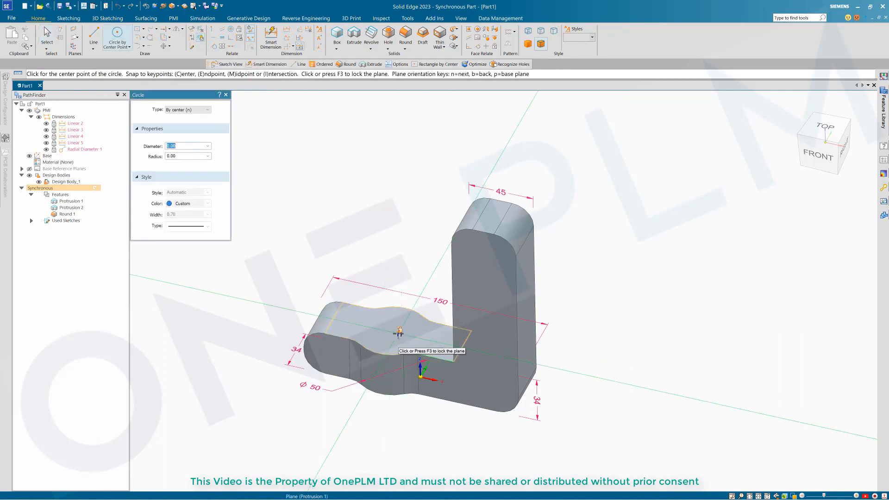
key("F3")
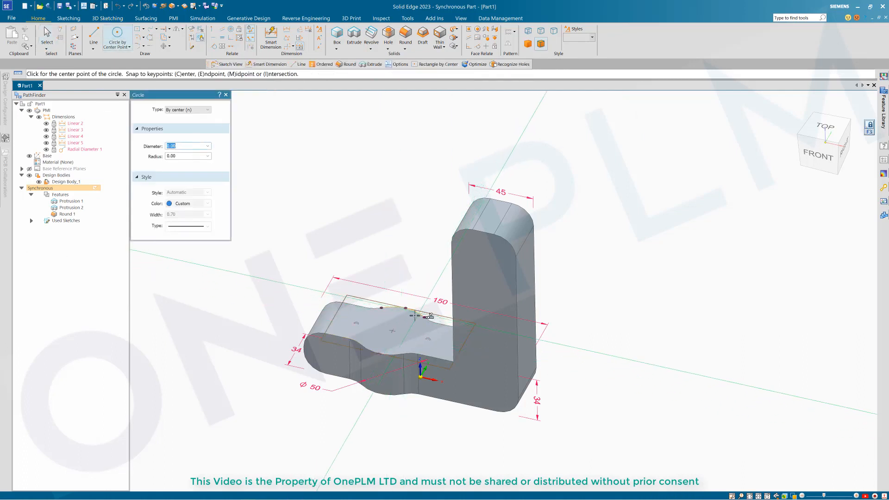
left_click(392, 330)
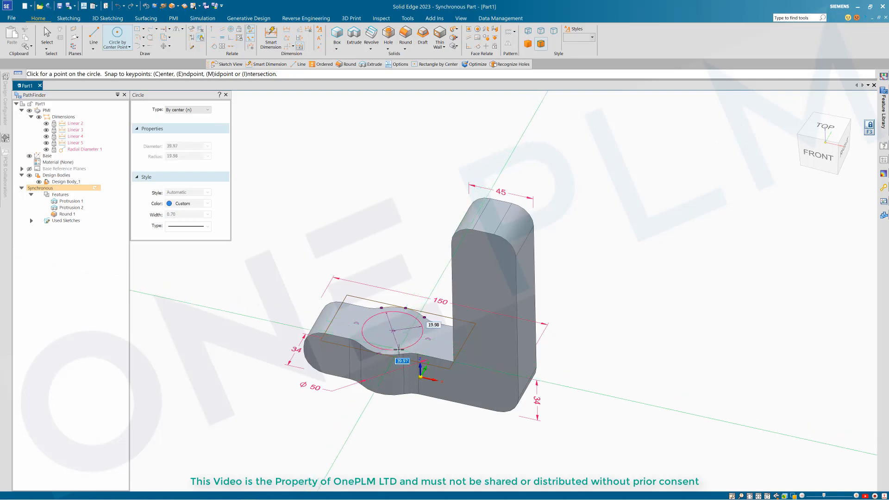
key("Return")
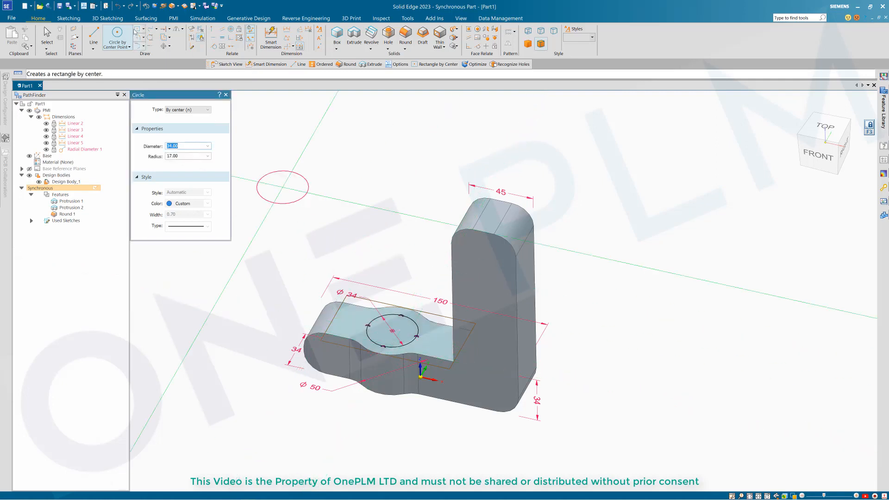
key("Escape")
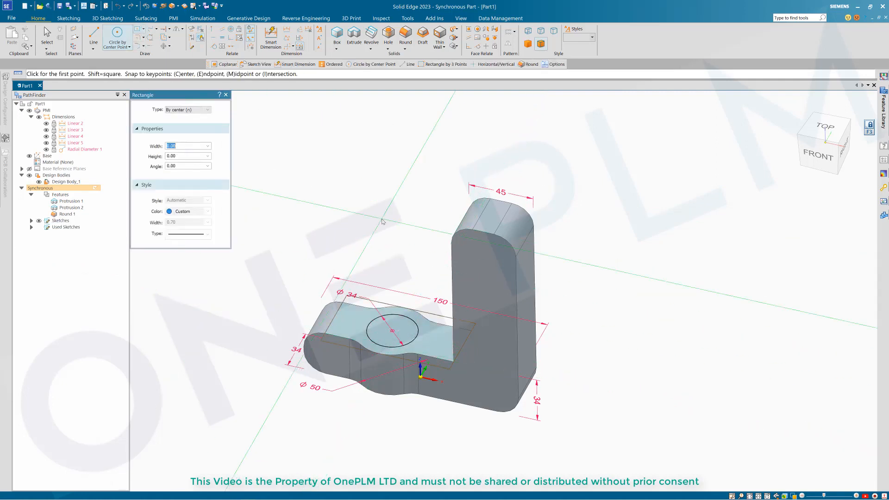
key("ctrl+h")
scroll(475, 341, "down", 4)
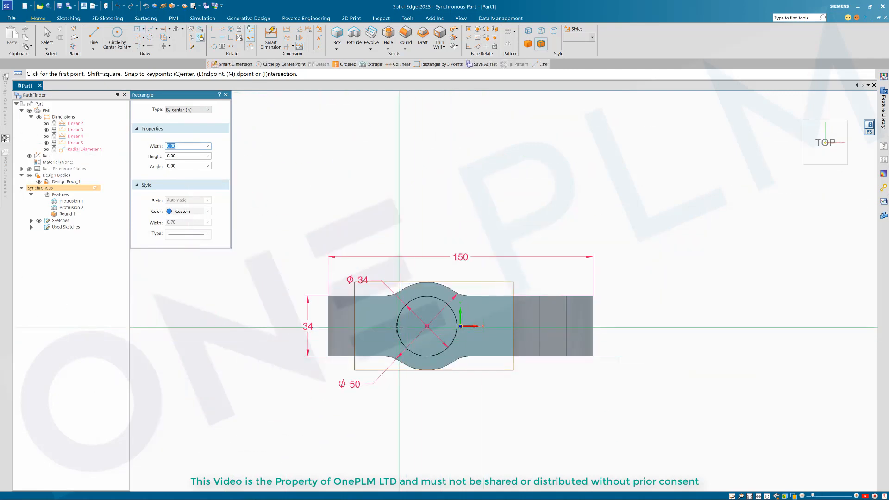
Step: Draw two centred rectangles: one across the Ø34 circle, one at the base's right end
left_click(397, 326)
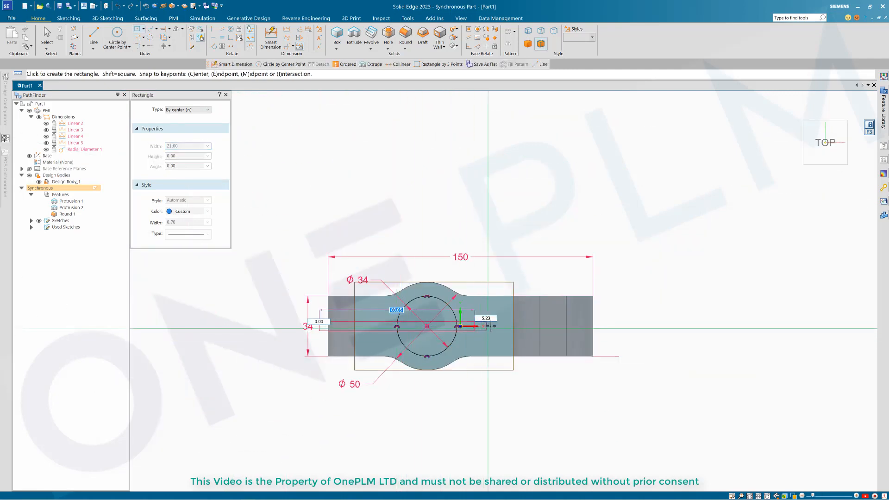
left_click(487, 318)
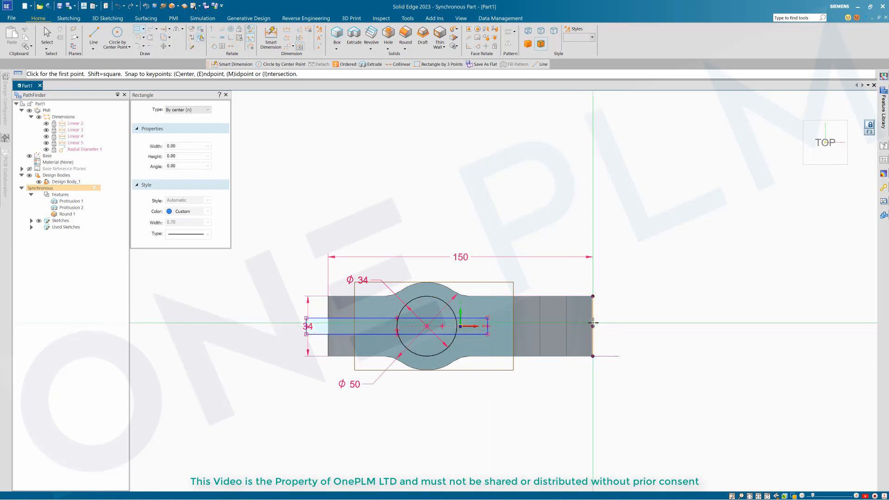
left_click(592, 326)
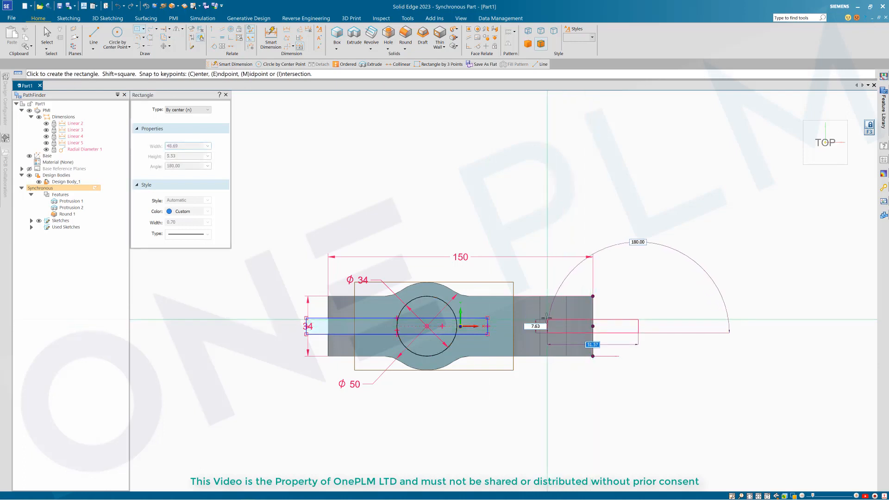
left_click(546, 317)
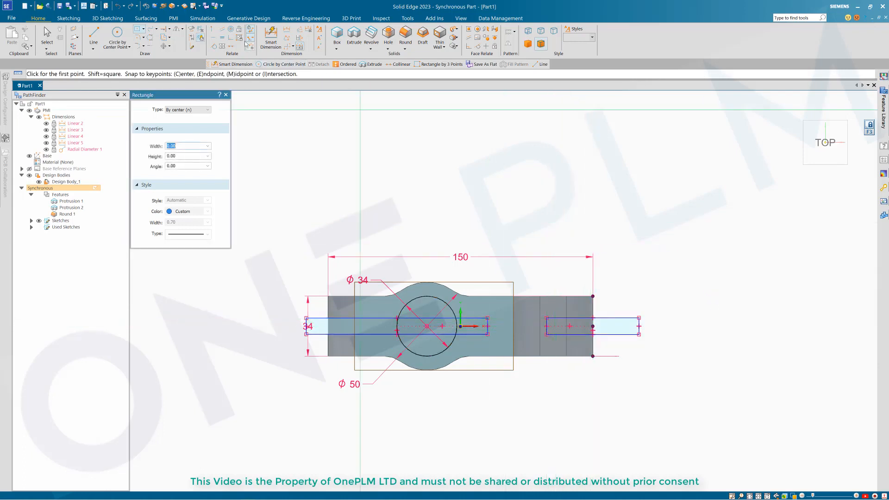
left_click(214, 40)
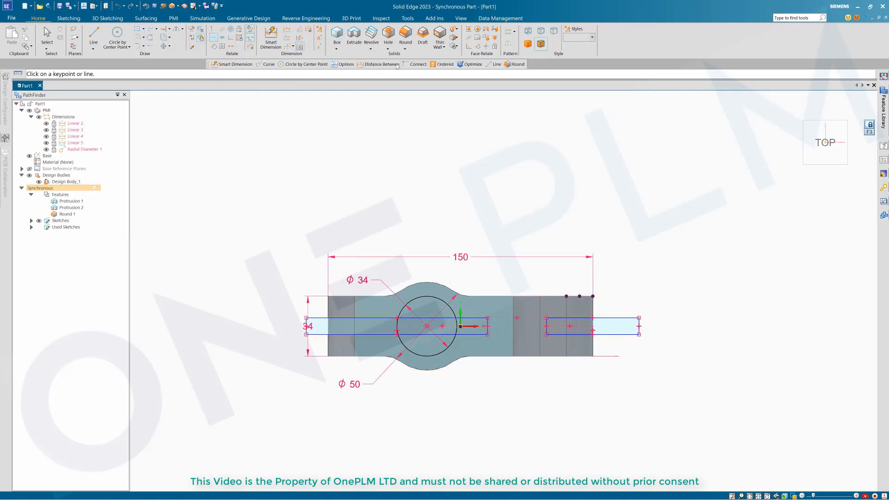
Step: Set the right slot rectangle's height to 8 mm
left_click(638, 322)
left_click(683, 313)
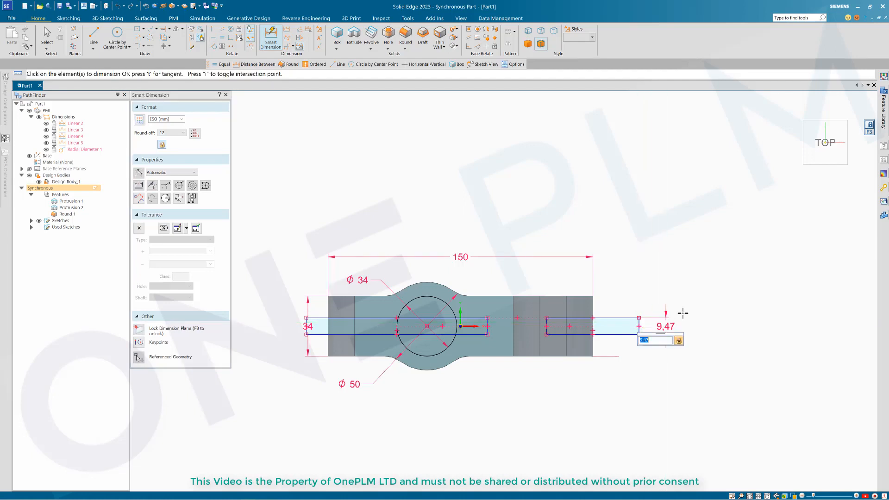
key("Return")
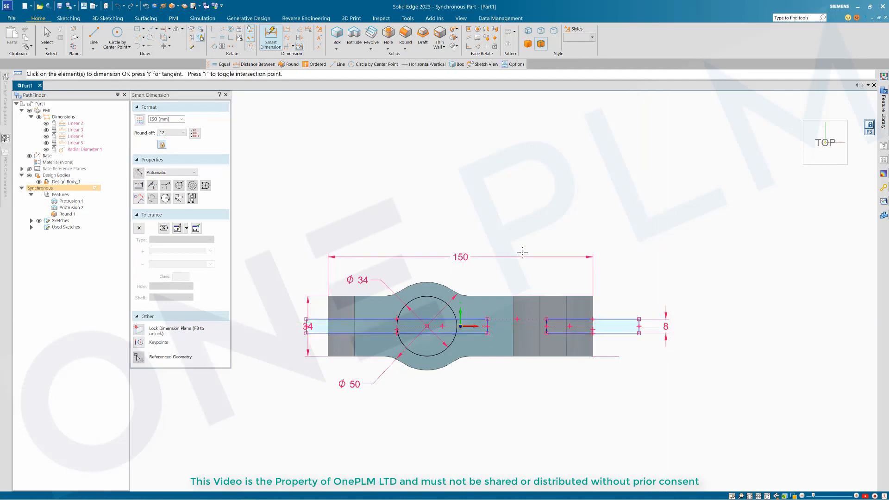
scroll(628, 349, "up", 1)
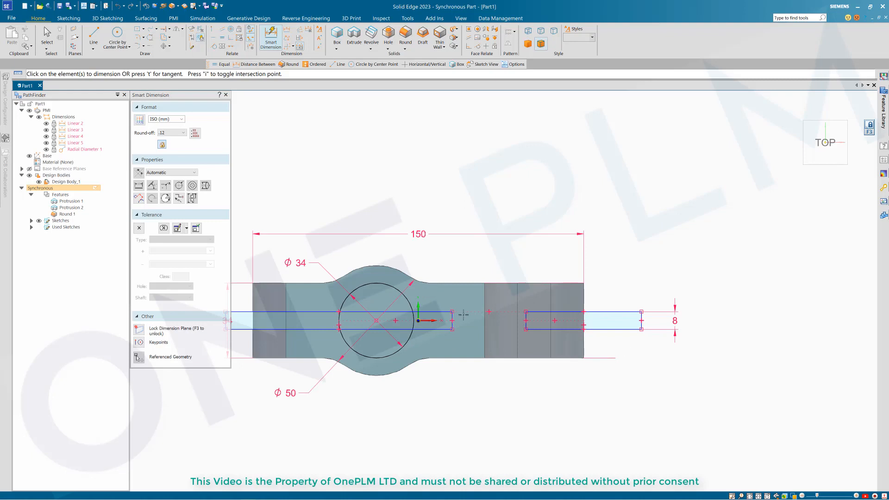
scroll(547, 333, "down", 1)
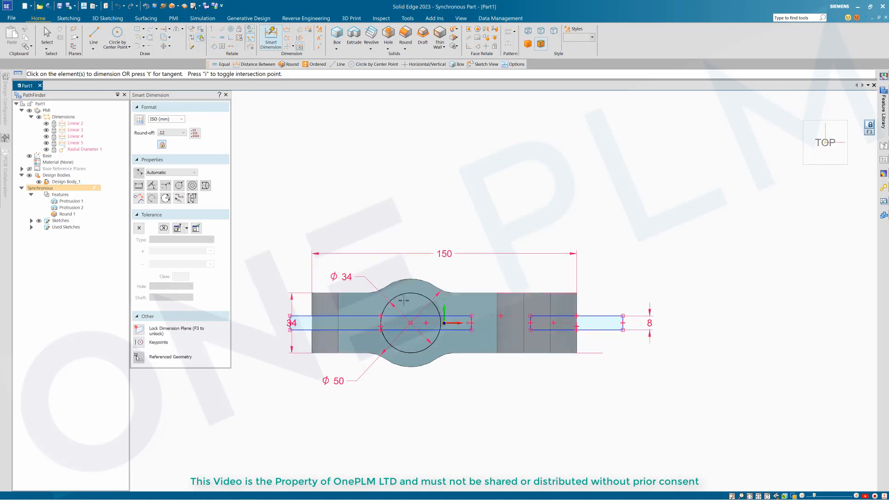
Step: Add two 34 mm Distance Between dimensions for the left and right slot positions
left_click(286, 29)
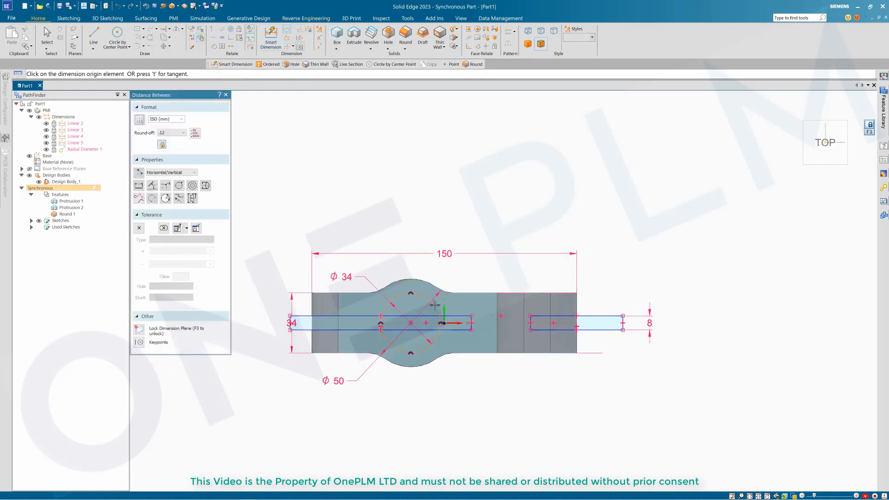
left_click(472, 316)
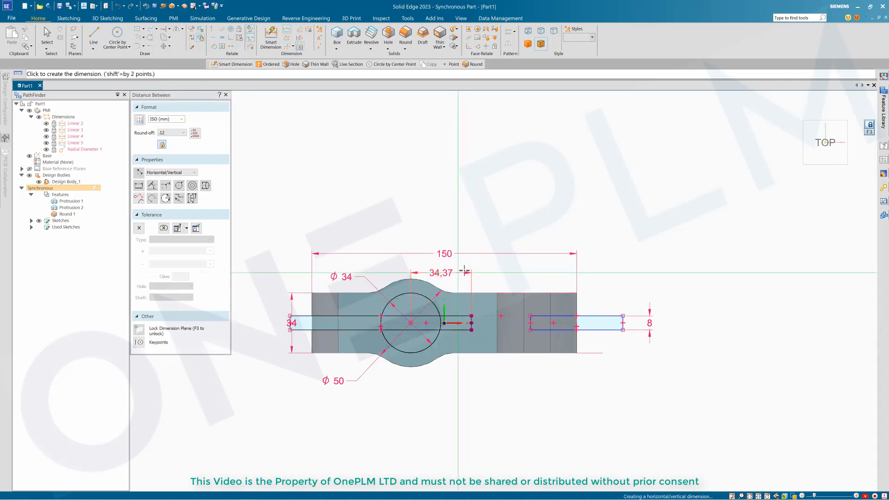
left_click(465, 268)
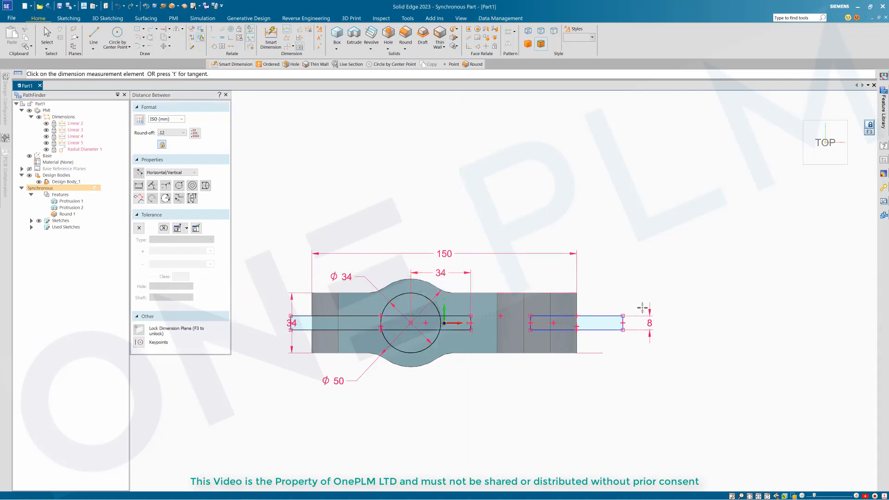
left_click(575, 297)
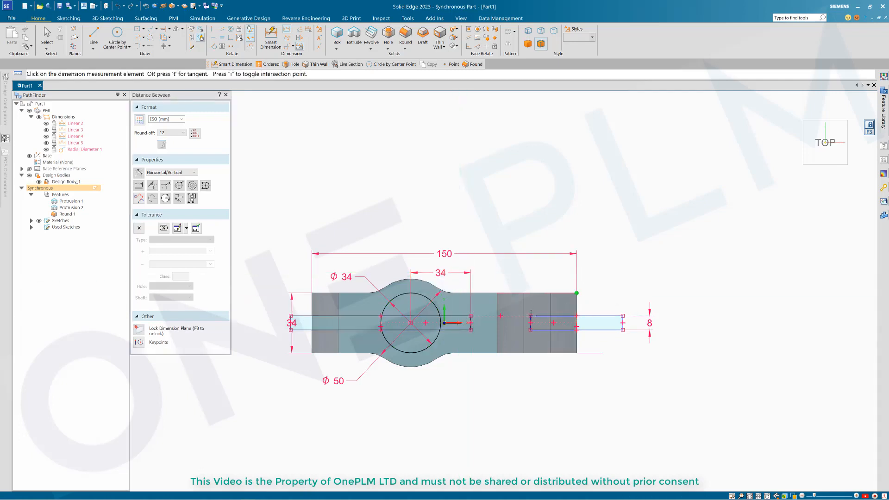
left_click(530, 316)
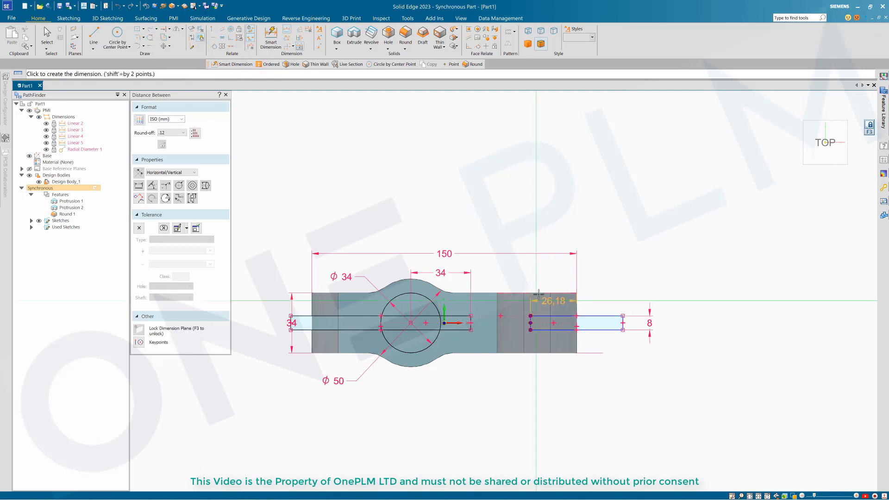
left_click(581, 274)
type("34.00")
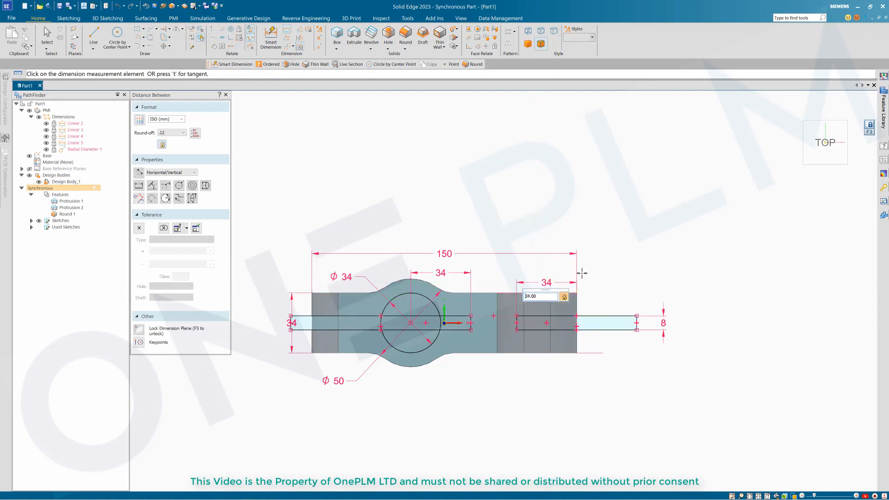
key("Escape")
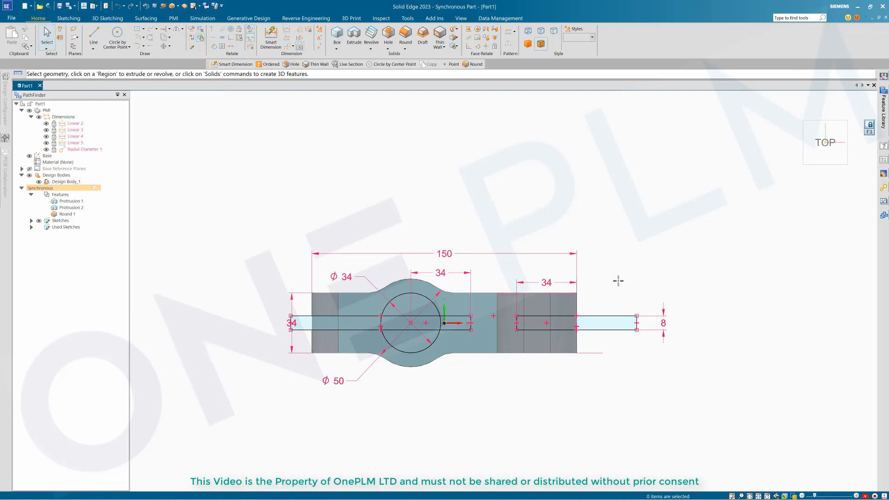
Step: Select the slot and Ø34 boss sketch regions and extrude them symmetrically as a through cut, creating Cutout 1
left_click(829, 139)
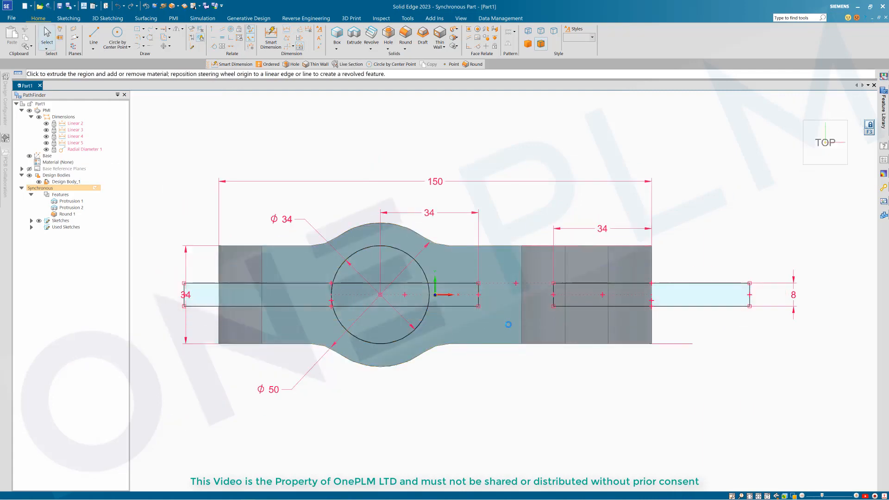
left_click(338, 294)
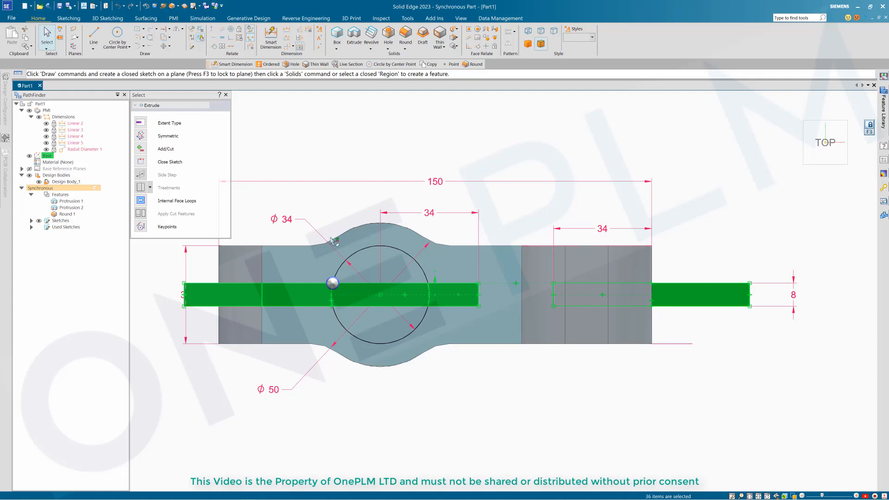
left_click_drag(327, 228, 439, 350)
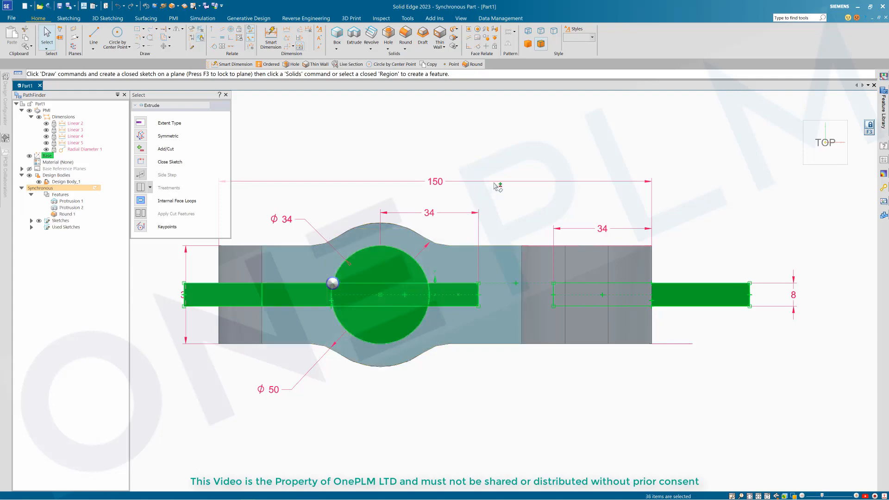
key("ctrl+i")
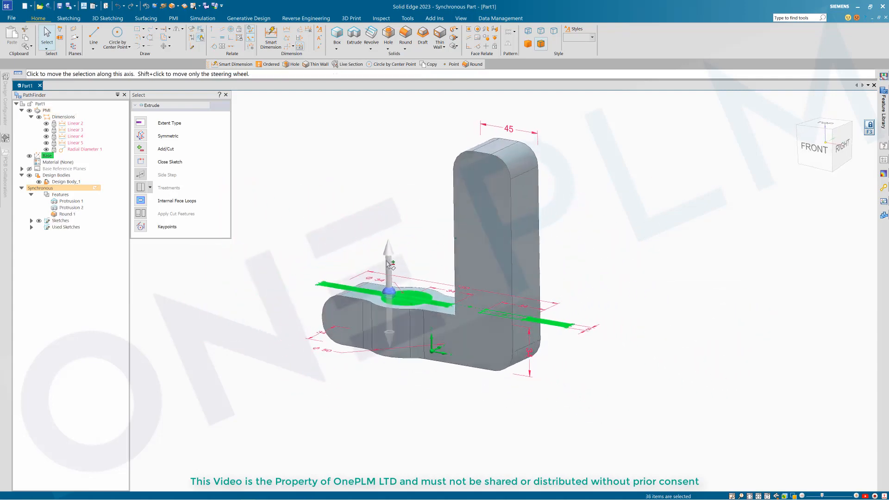
left_click(393, 244)
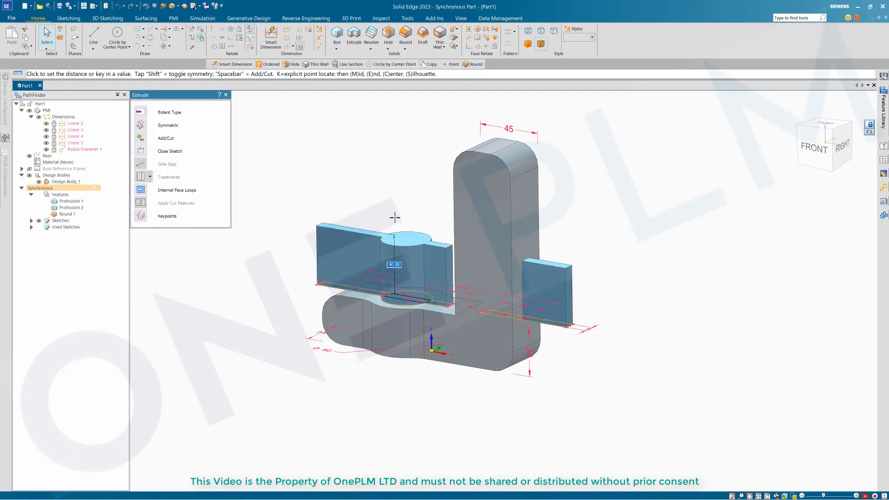
key("shift")
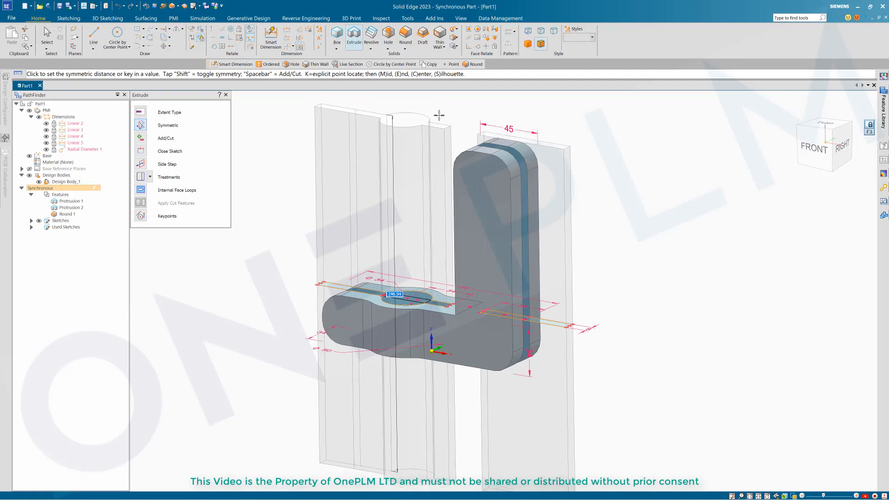
middle_click_drag(440, 115, 446, 125)
left_click(445, 125)
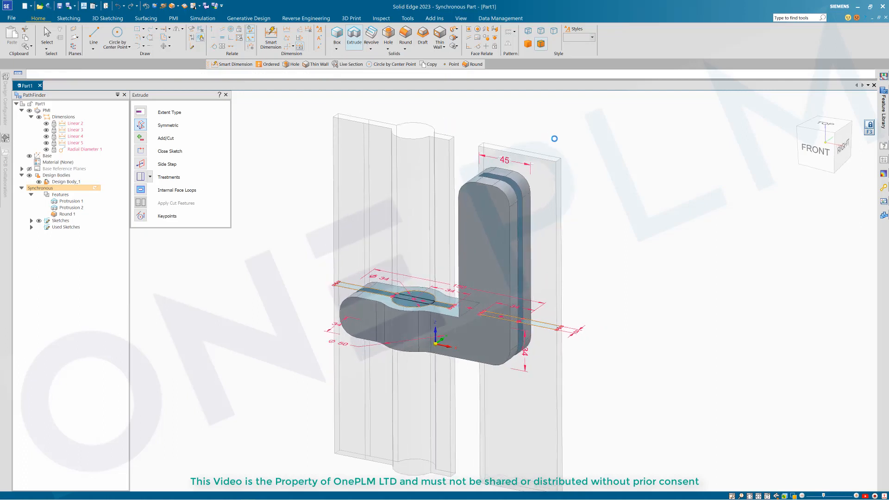
middle_click_drag(646, 209, 365, 204)
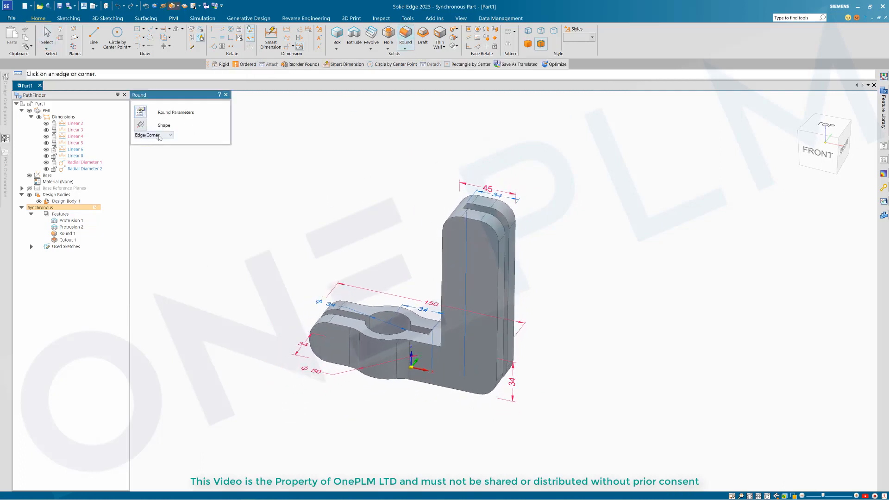
Step: Apply a trial 3 mm round to all edges of the part, then undo it
left_click(380, 311)
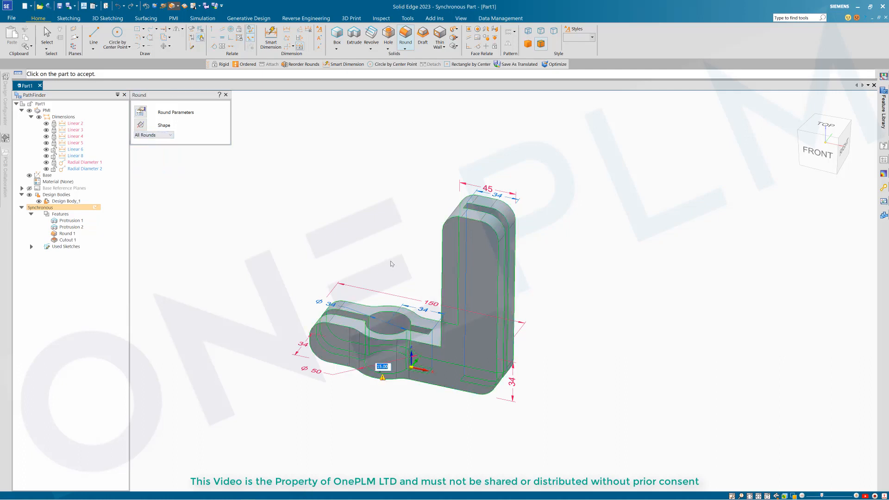
key("Return")
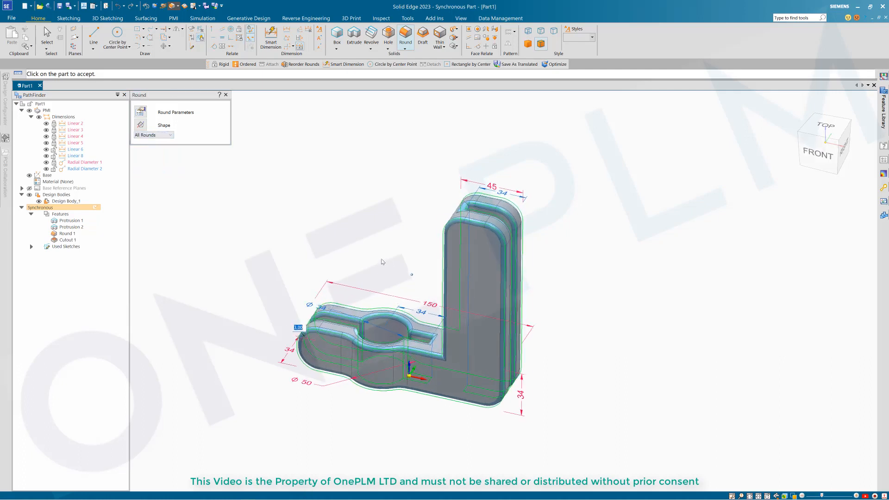
right_click(407, 230)
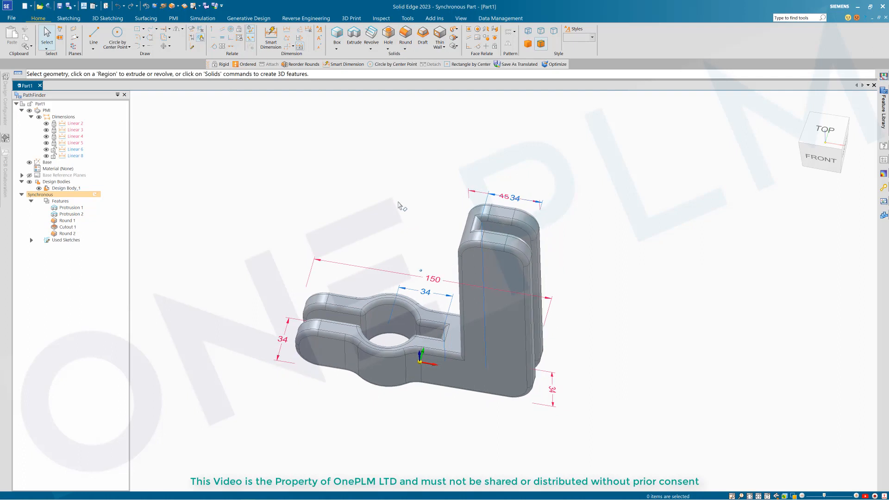
key("ctrl+z")
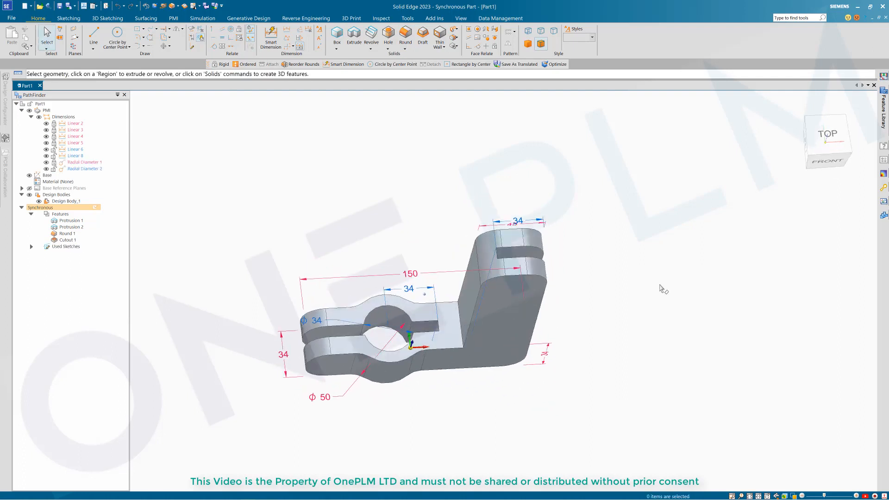
Step: From the top view, box-select the hole and slot faces and detach them from the solid body
left_click(808, 148)
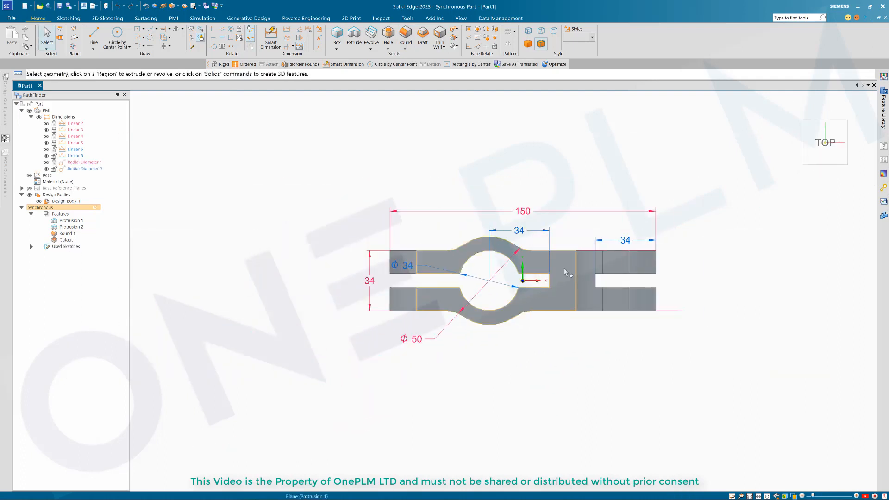
left_click(821, 144)
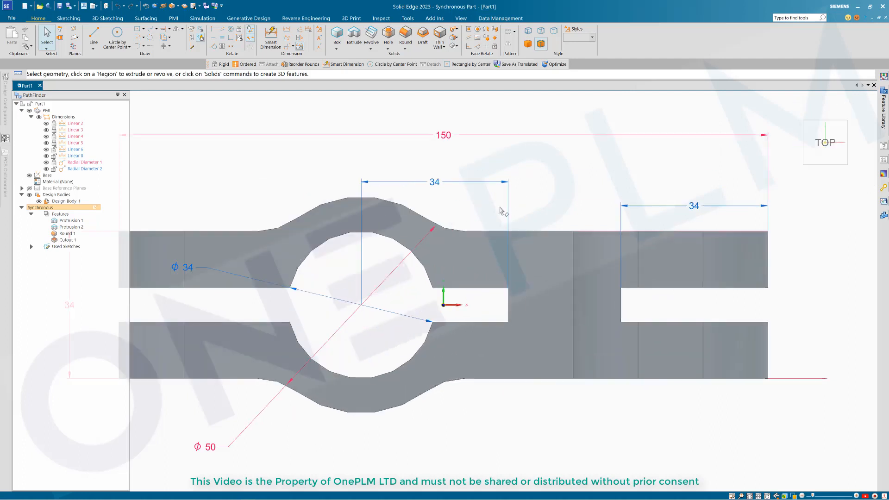
left_click_drag(284, 239, 689, 287)
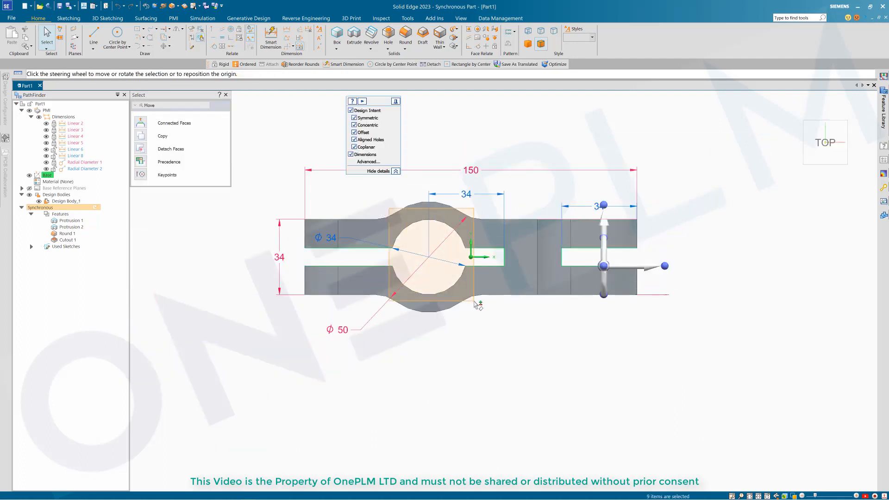
key("ctrl+i")
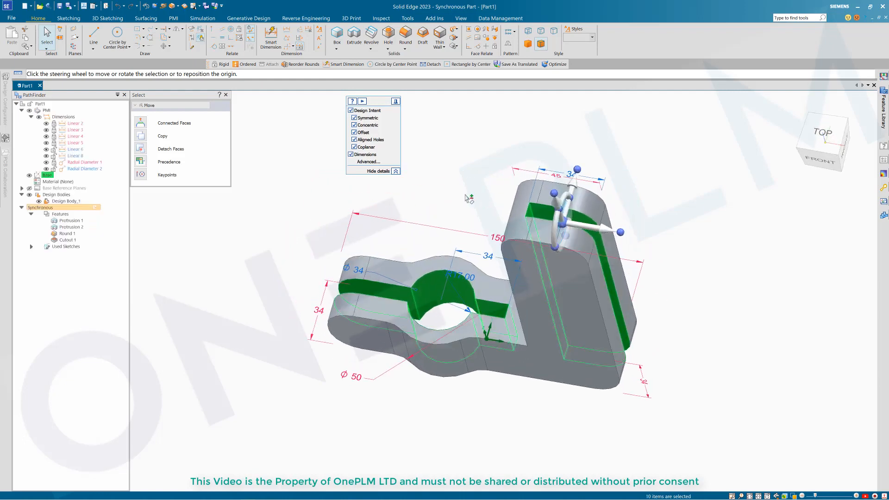
right_click(466, 196)
left_click(485, 252)
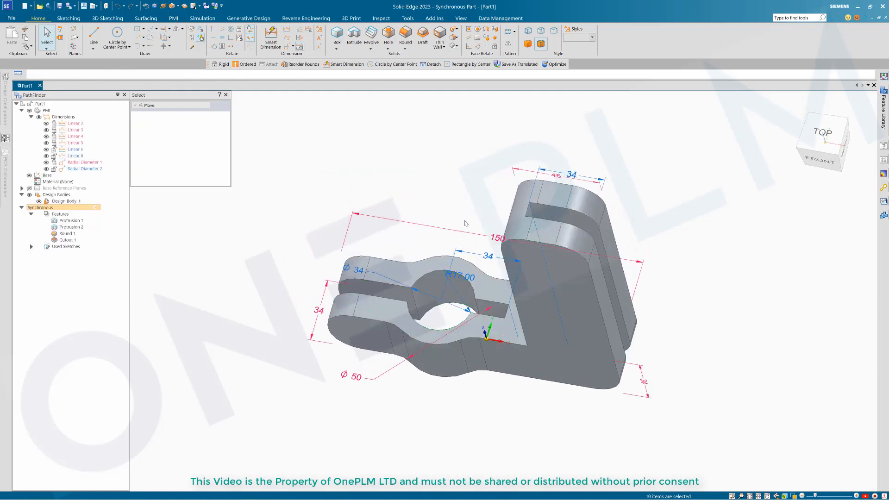
middle_click_drag(462, 199, 443, 177)
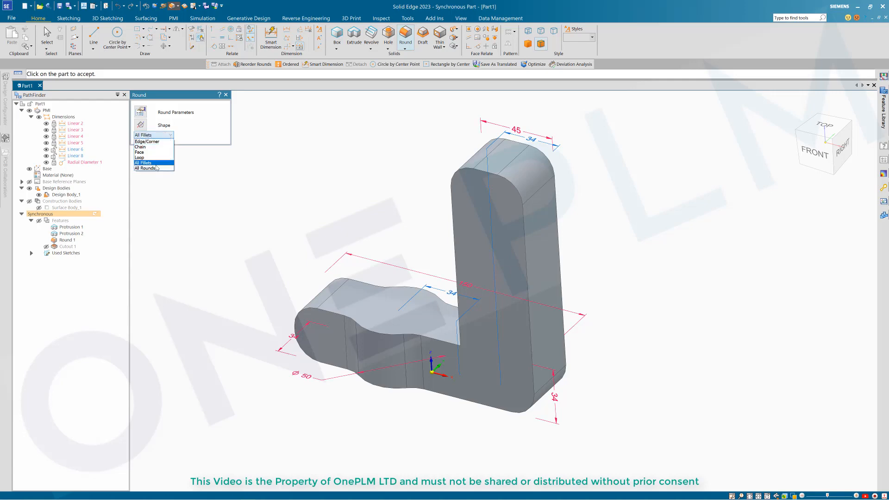
Step: Round every edge of the uncut bracket at 3 mm
left_click(341, 309)
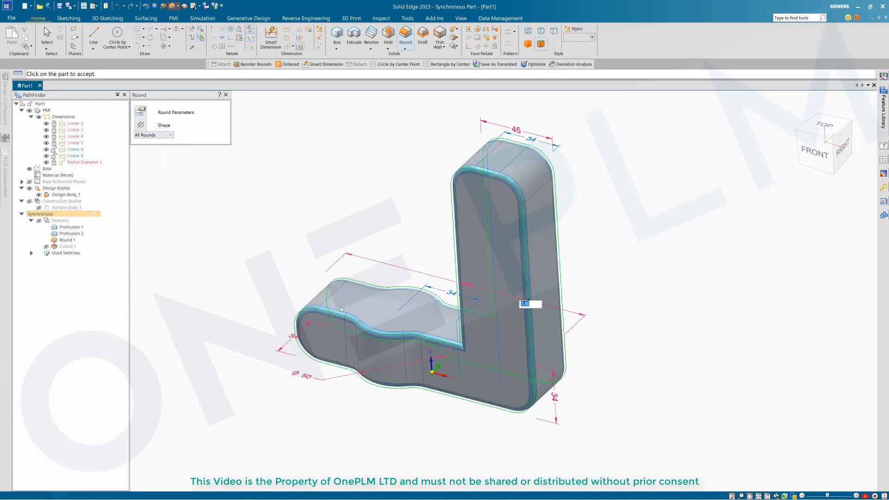
middle_click_drag(401, 215, 465, 317)
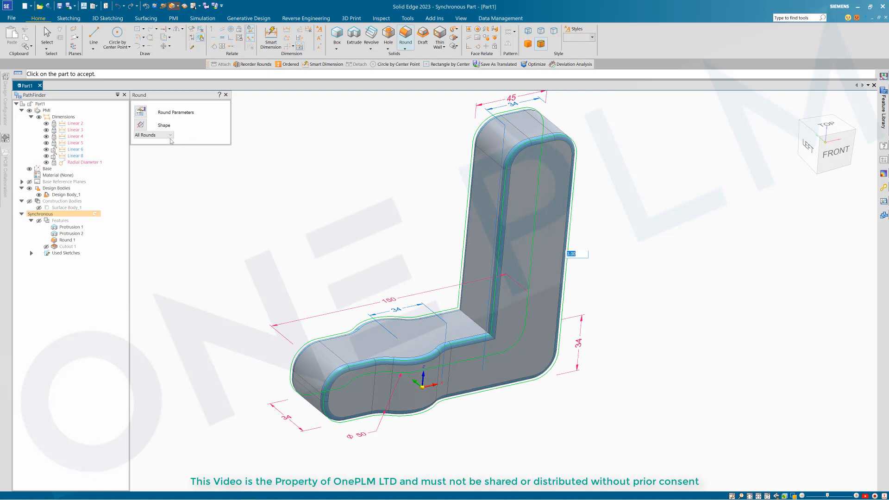
left_click(418, 246)
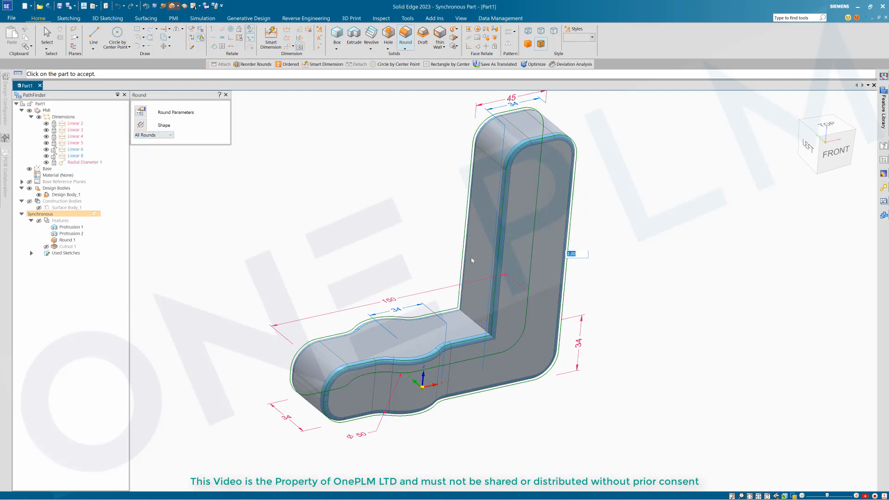
right_click(641, 274)
right_click(625, 273)
middle_click_drag(572, 265, 562, 264)
middle_click_drag(341, 177, 349, 179)
key("Escape")
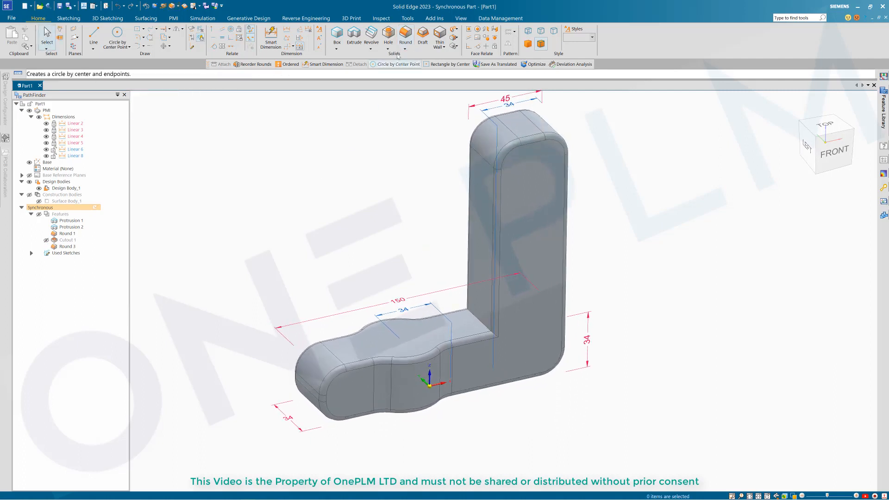
Step: Add a separate round on the inner base-to-wall corner edge
left_click(479, 323)
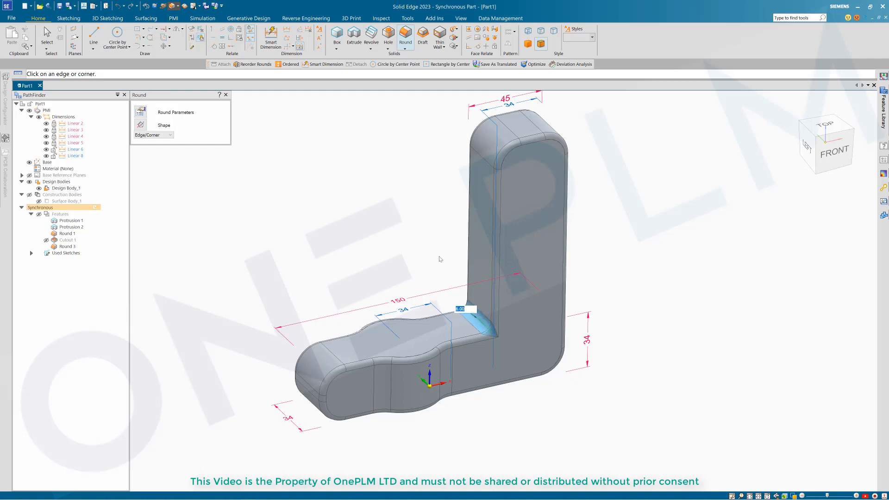
key("Return")
scroll(496, 334, "up", 5)
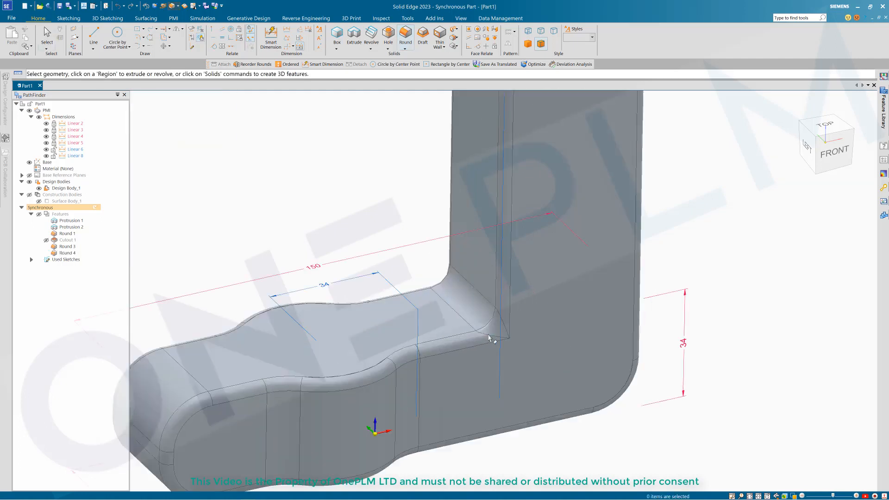
Step: Reorder the Round 4 inner corner round on the bracket
left_click(502, 325)
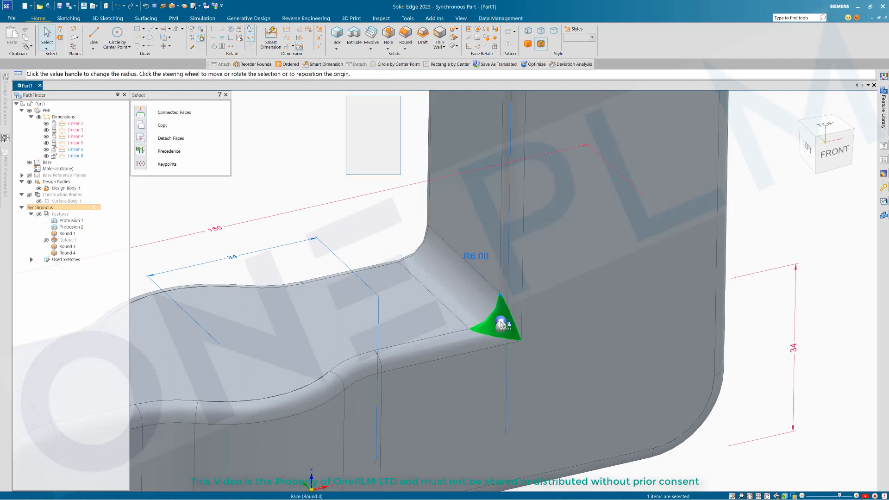
right_click(511, 333)
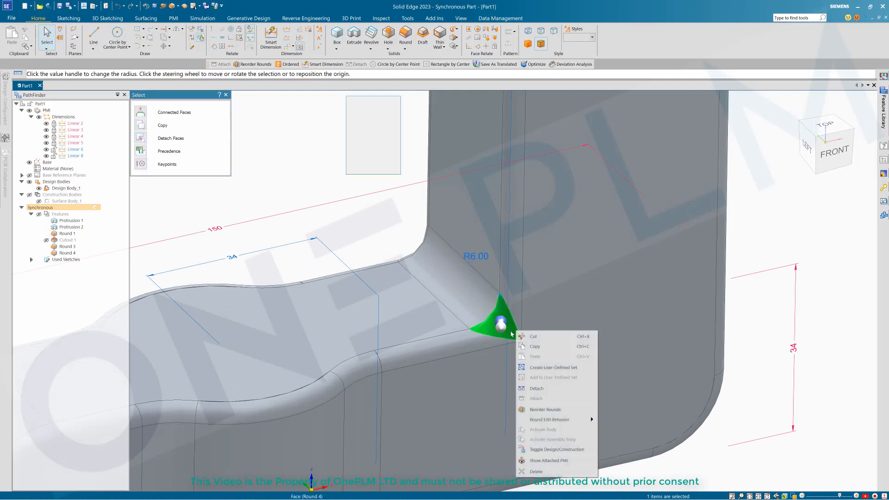
left_click(541, 409)
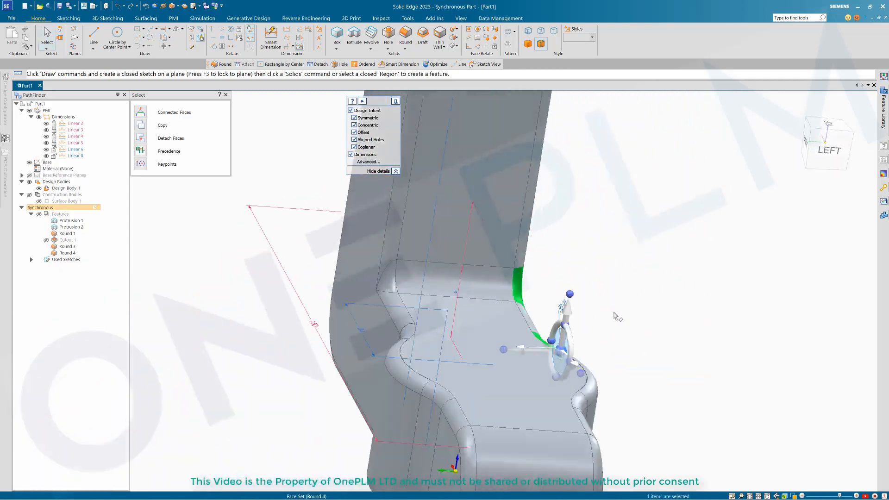
left_click(642, 218)
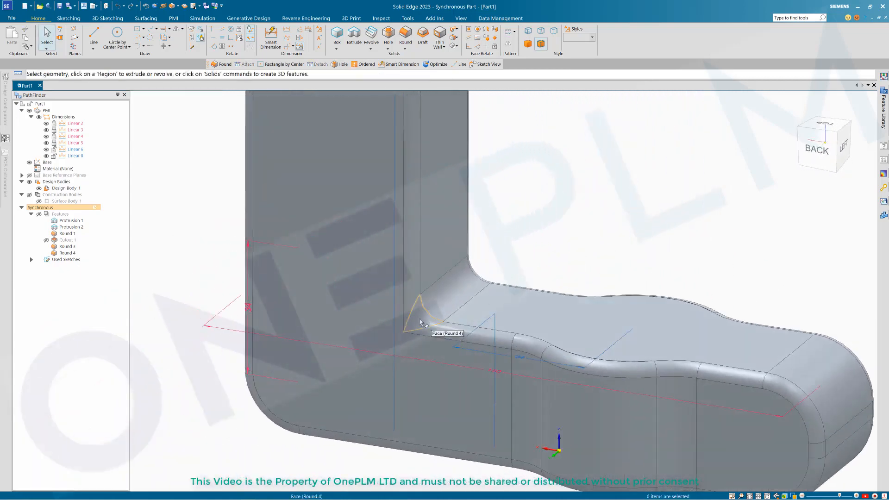
right_click(421, 322)
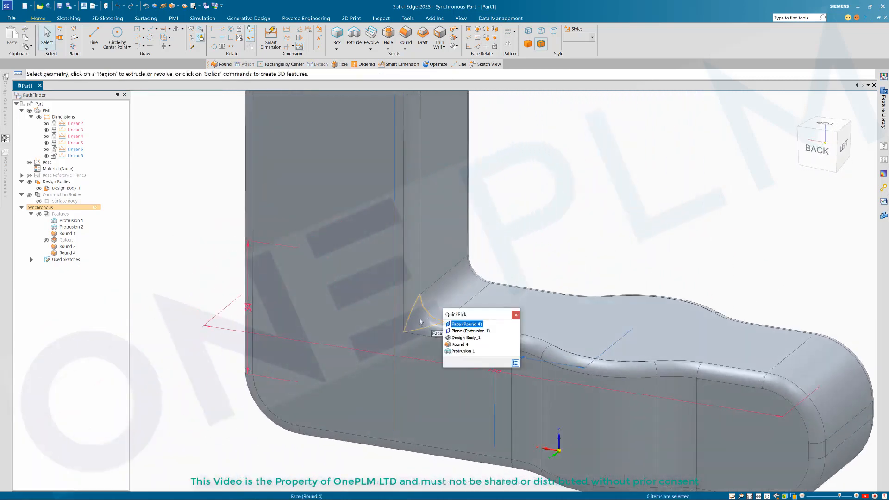
left_click(465, 324)
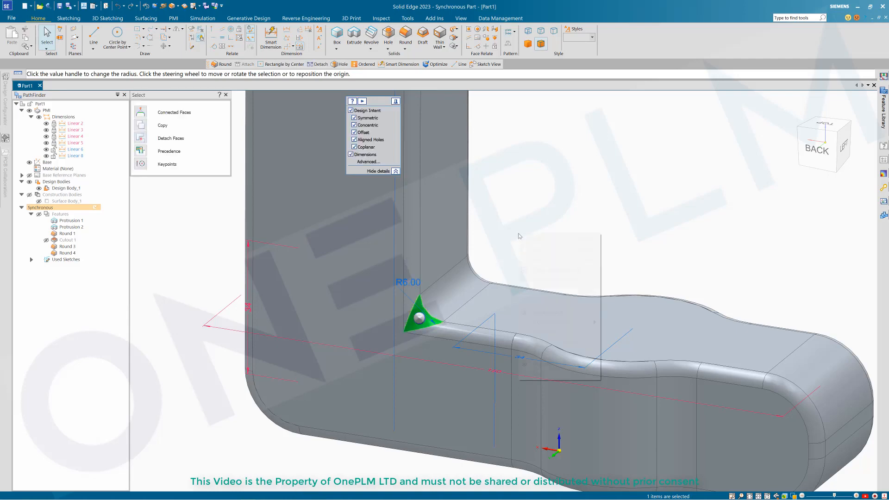
right_click(518, 235)
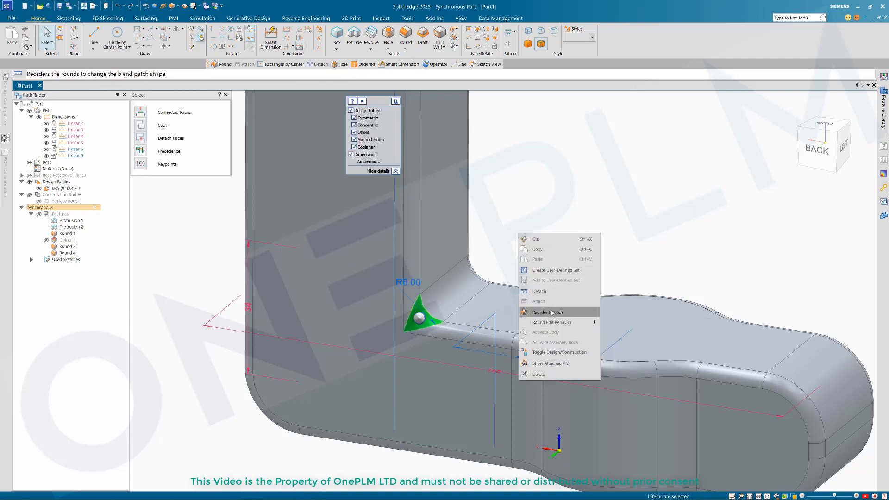
left_click(557, 313)
key("Escape")
scroll(565, 221, "down", 4)
middle_click_drag(566, 221, 257, 222)
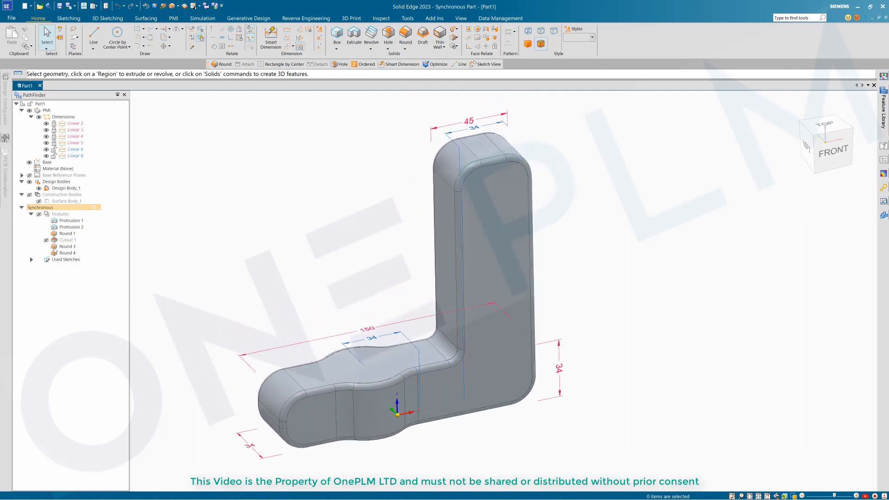
Step: Reattach Cutout 1 so the Ø34 bore and slots cut the rounded bracket again
left_click(63, 240)
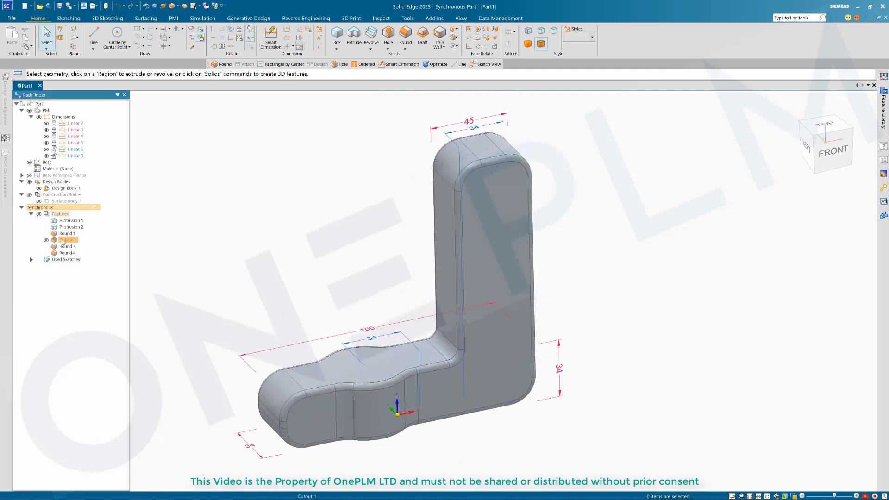
right_click(63, 240)
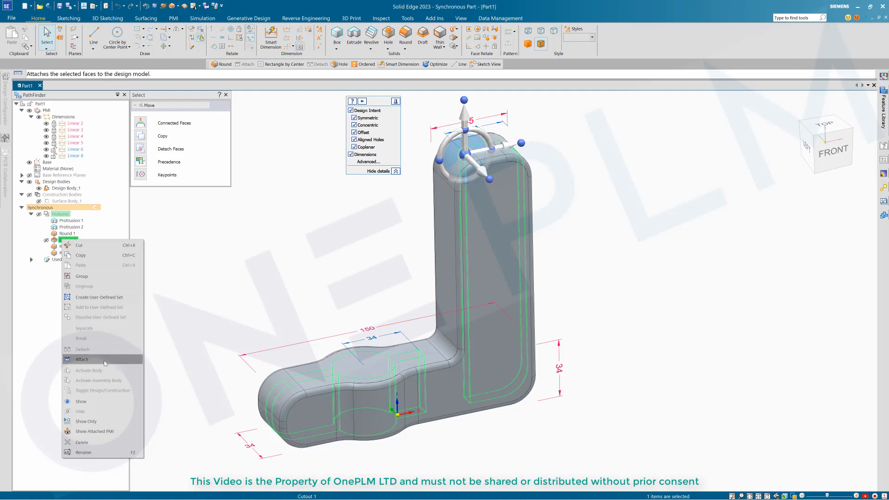
left_click(82, 359)
middle_click_drag(630, 260, 338, 211)
left_click(387, 34)
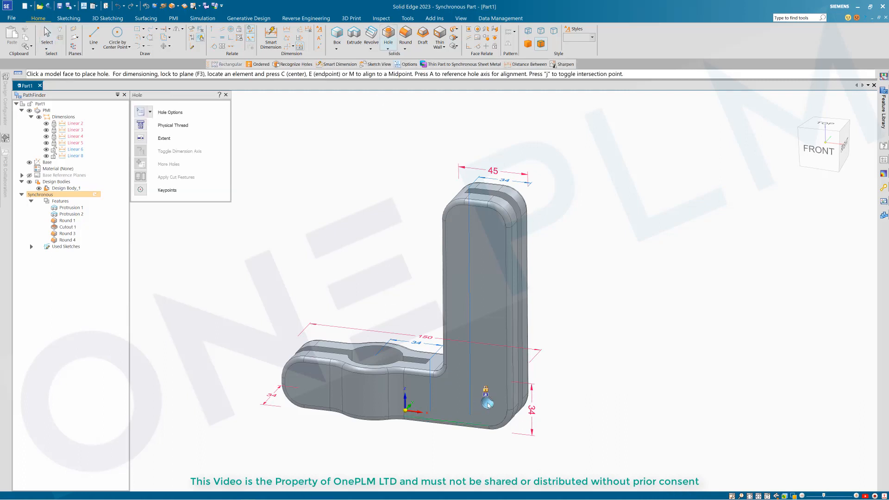
Step: Place an M10 threaded hole in the base near the bottom corner of the vertical wall
key("F3")
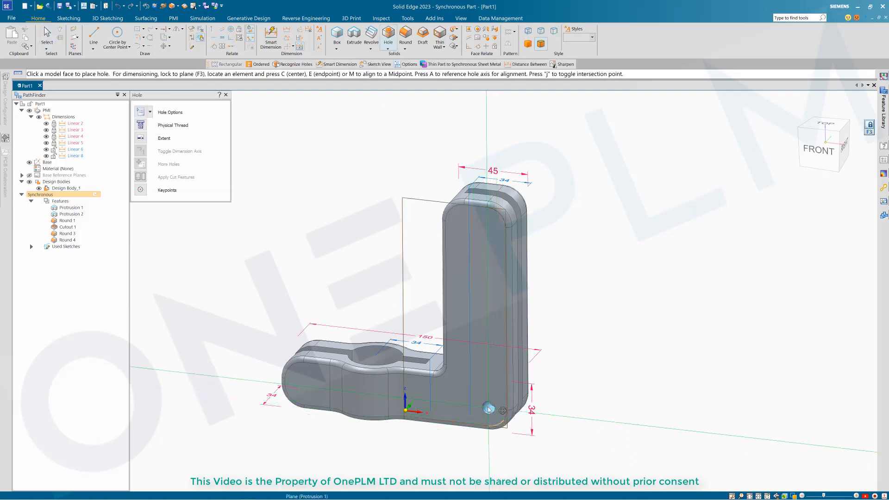
middle_click_drag(528, 438, 510, 414)
scroll(469, 404, "up", 2)
key("Escape")
left_click(469, 369)
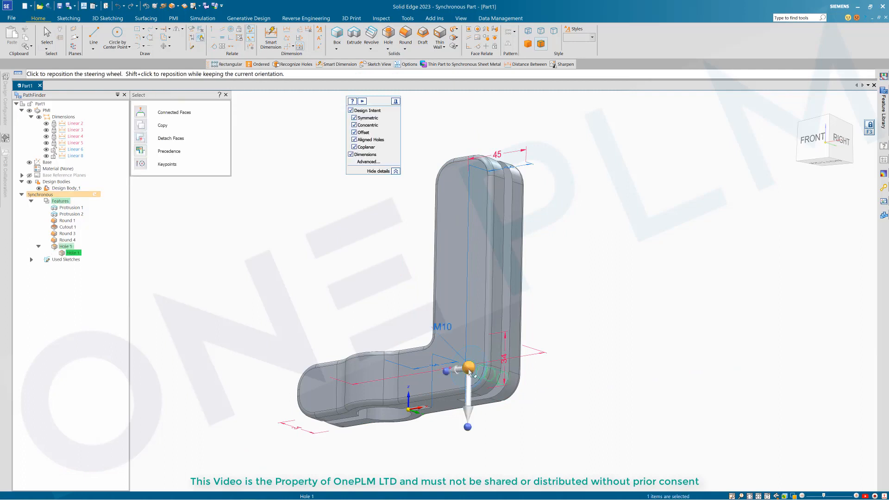
middle_click_drag(595, 300, 594, 334)
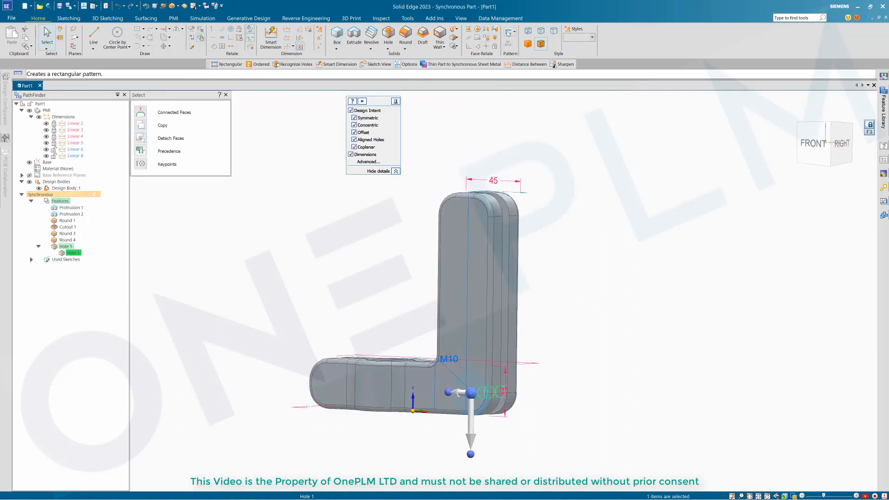
middle_click_drag(585, 221, 579, 235)
middle_click_drag(480, 278, 448, 353)
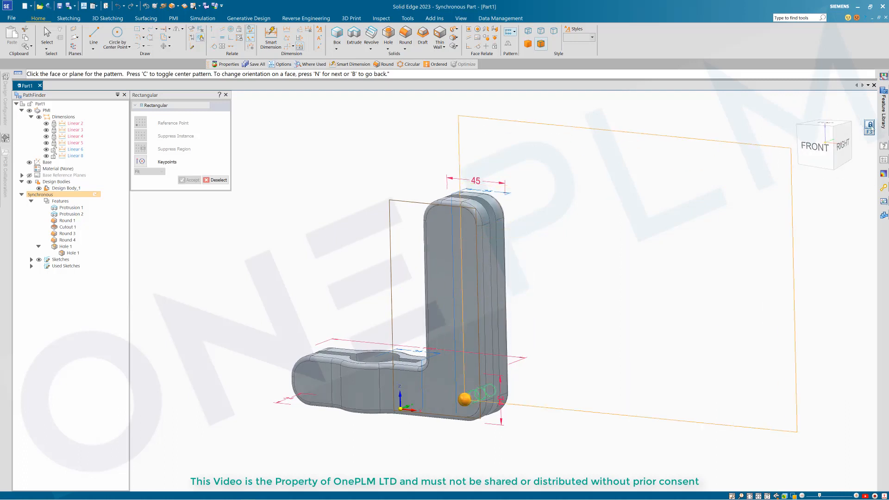
Step: Pattern the hole 7 times up the wall face with fixed 20.00 spacing and accept it
left_click(518, 236)
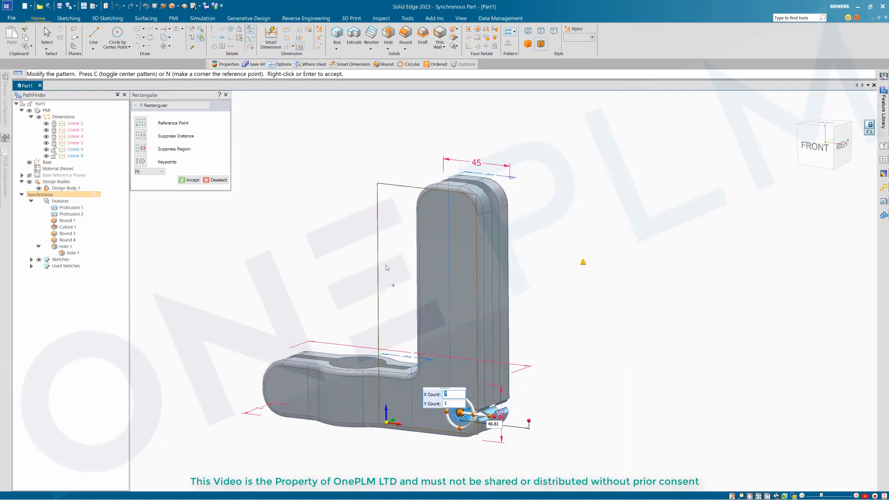
left_click(148, 171)
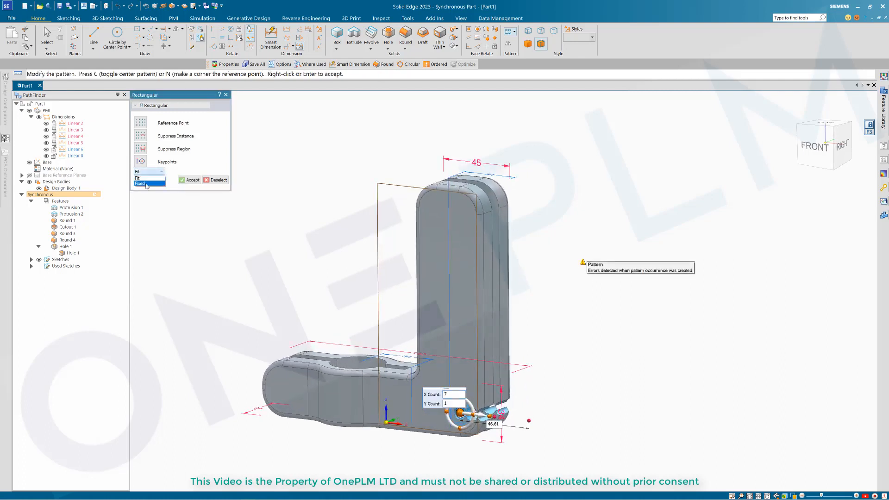
scroll(536, 373, "up", 2)
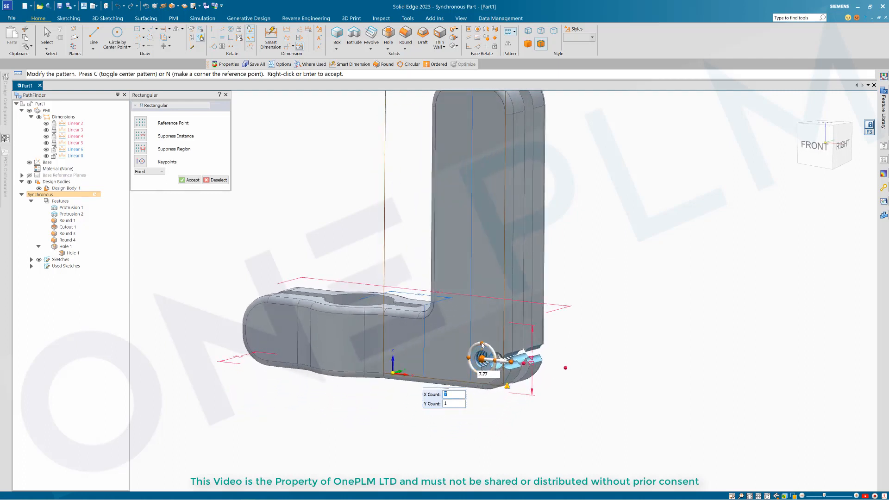
left_click(481, 344)
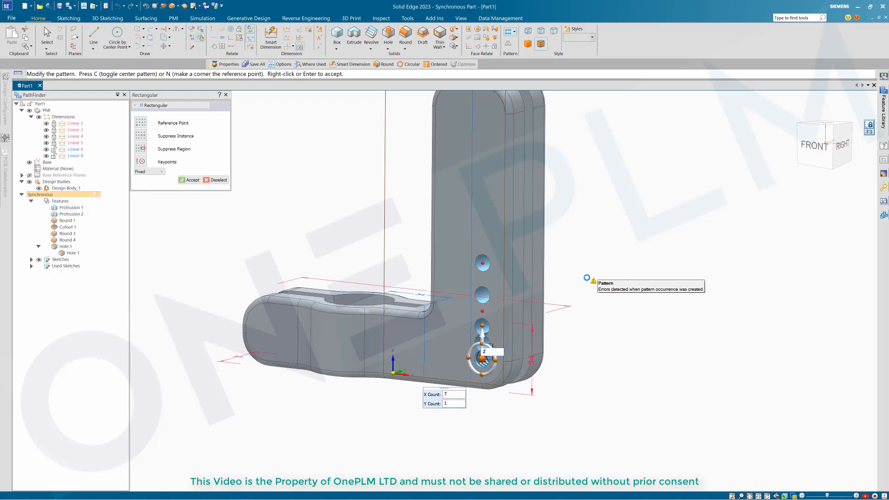
scroll(586, 277, "down", 3)
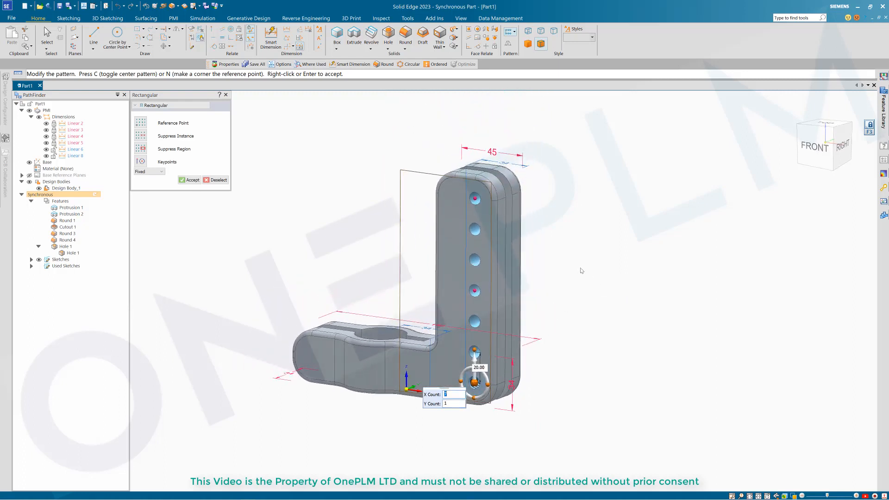
right_click(582, 270)
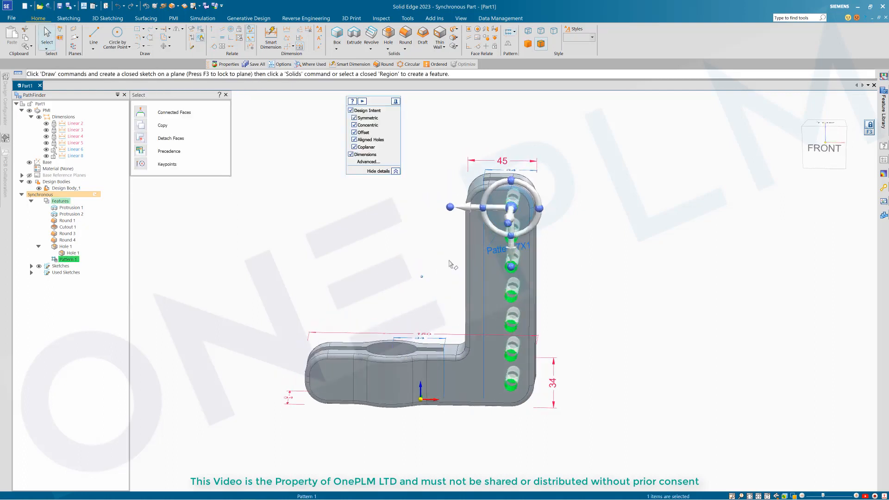
scroll(408, 261, "up", 1)
left_click(500, 252)
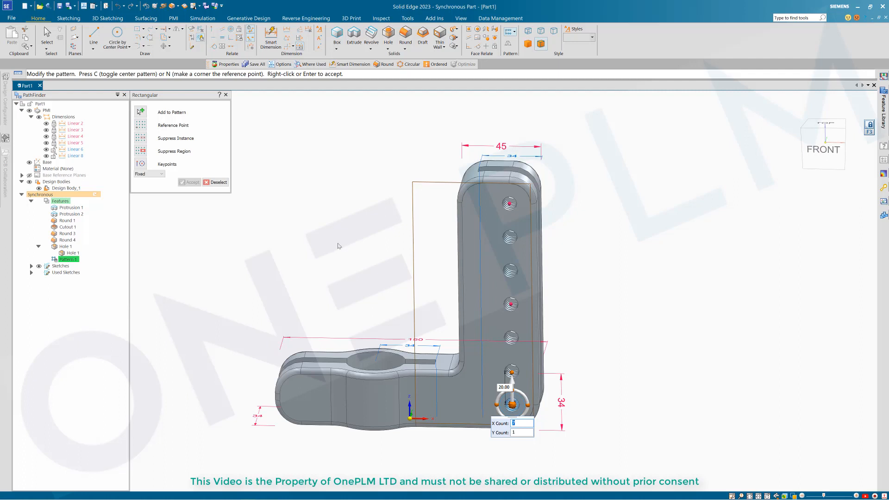
mouse_move(338, 246)
middle_mouse_down()
mouse_move(361, 233)
mouse_move(345, 233)
middle_mouse_up()
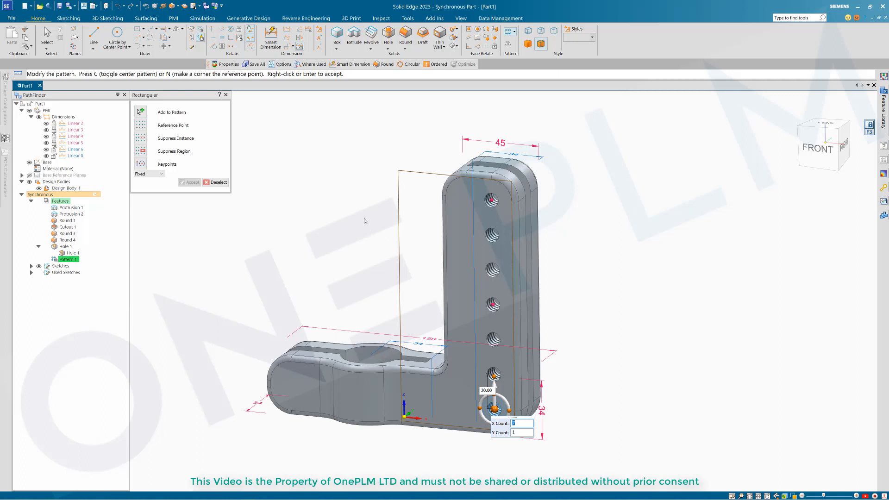
key("Return")
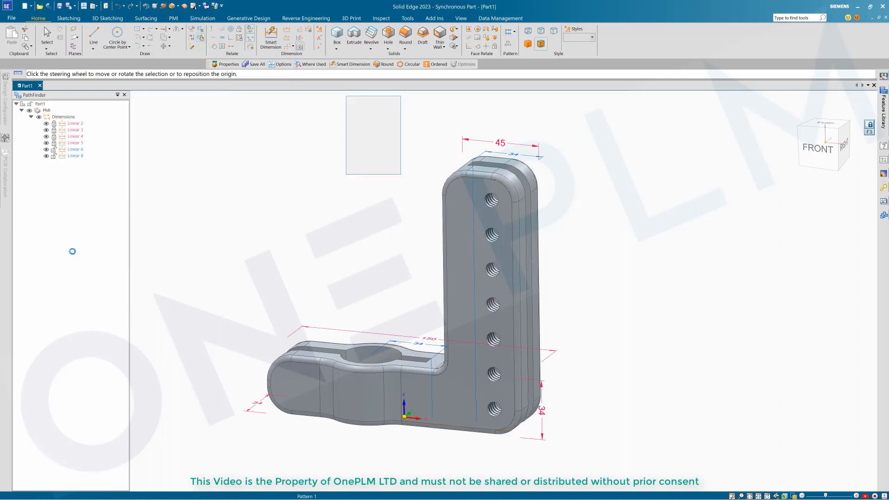
Step: Change Hole 1 to a simple M10 General Screw Clearance hole, Close (H12) fit, 10.5 mm
left_click(70, 259)
left_click(71, 253)
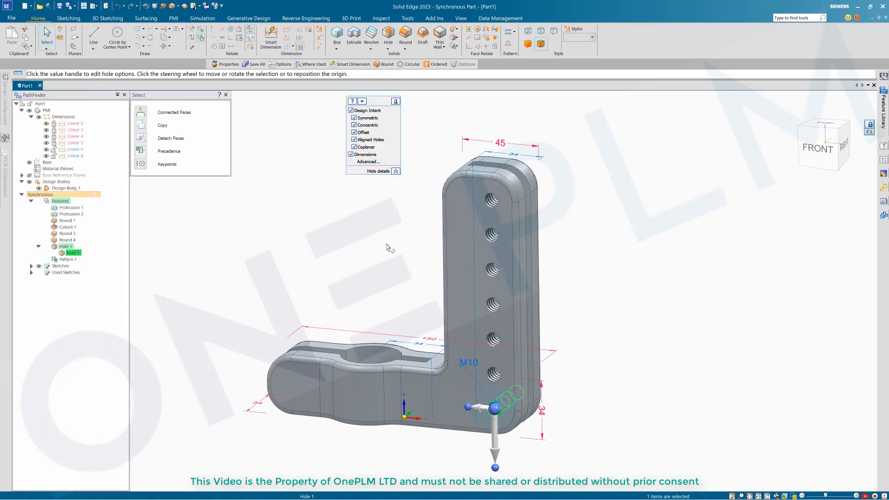
left_click(465, 366)
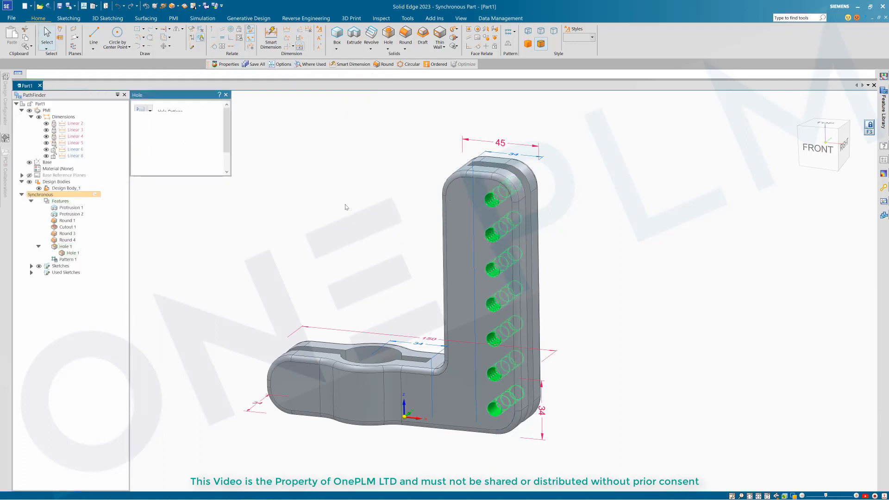
left_click(151, 113)
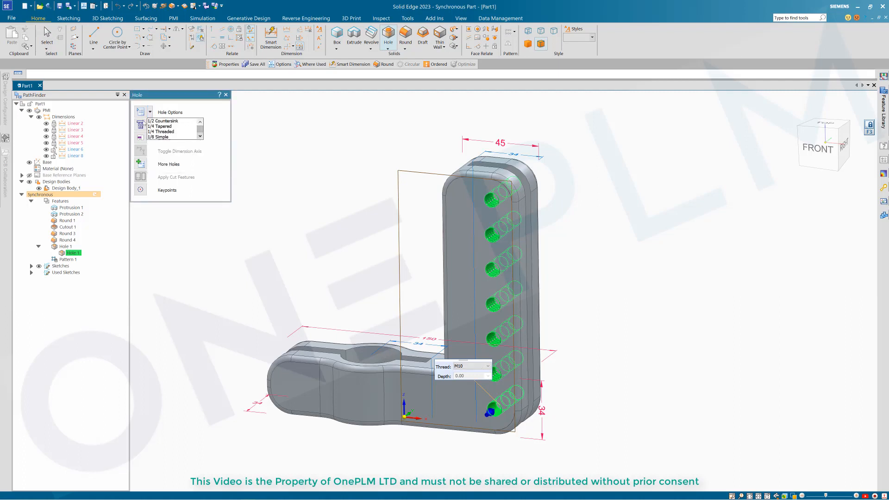
left_click(140, 112)
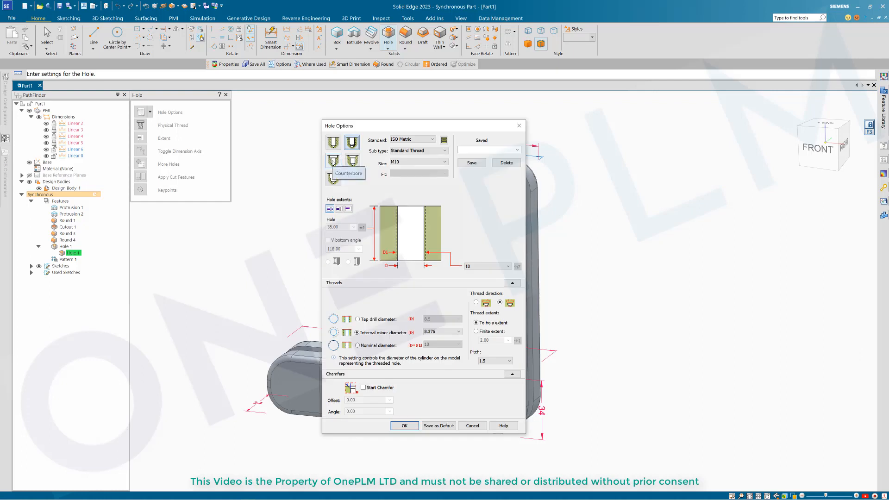
left_click(333, 143)
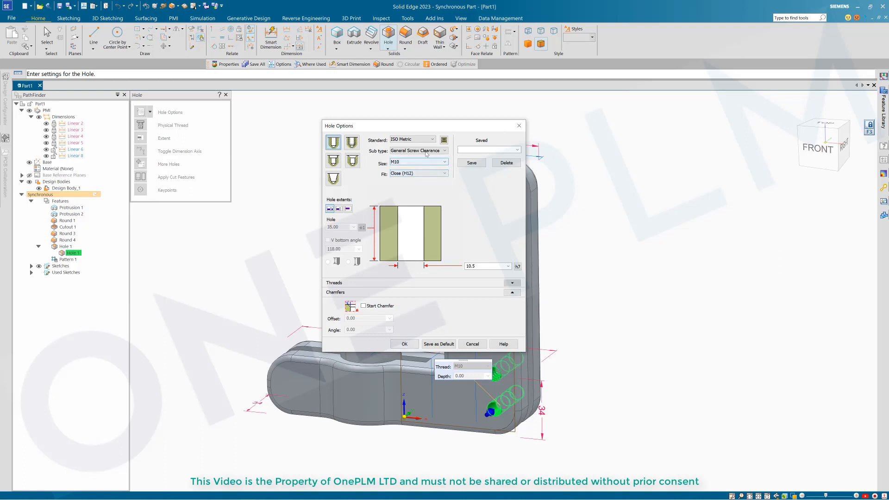
left_click(404, 344)
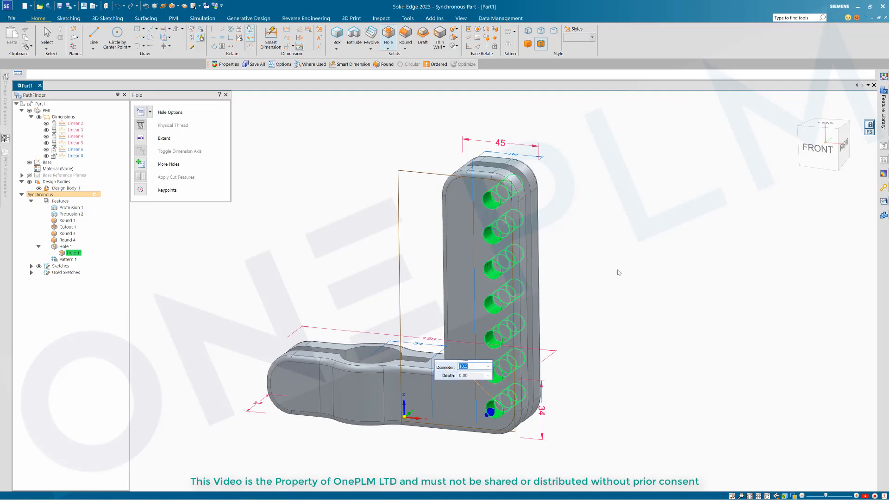
key("Escape")
key("Escape")
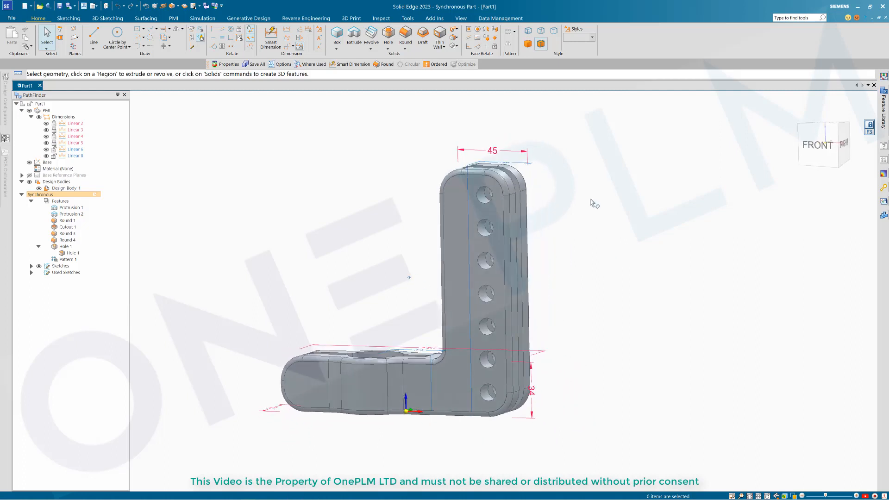
Step: From the front view, box-select the vertical wall with its seven holes and start rotating it
left_click(816, 146)
scroll(572, 192, "down", 4)
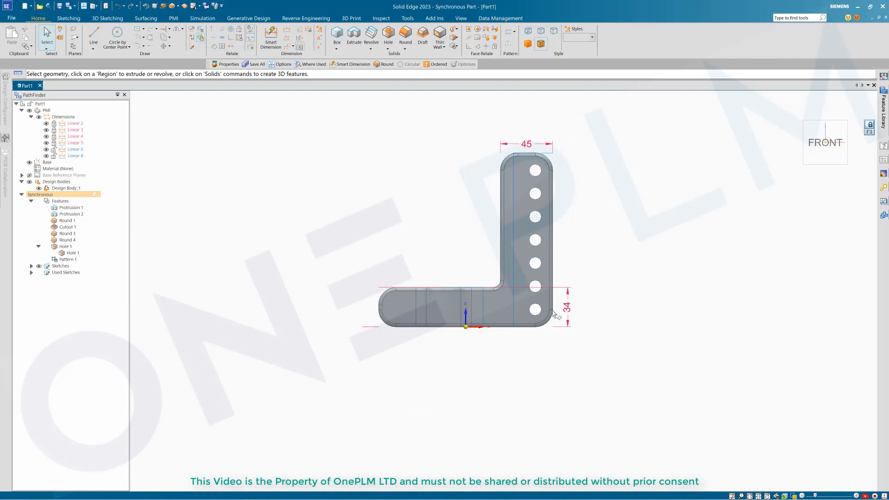
left_click_drag(583, 342, 497, 135)
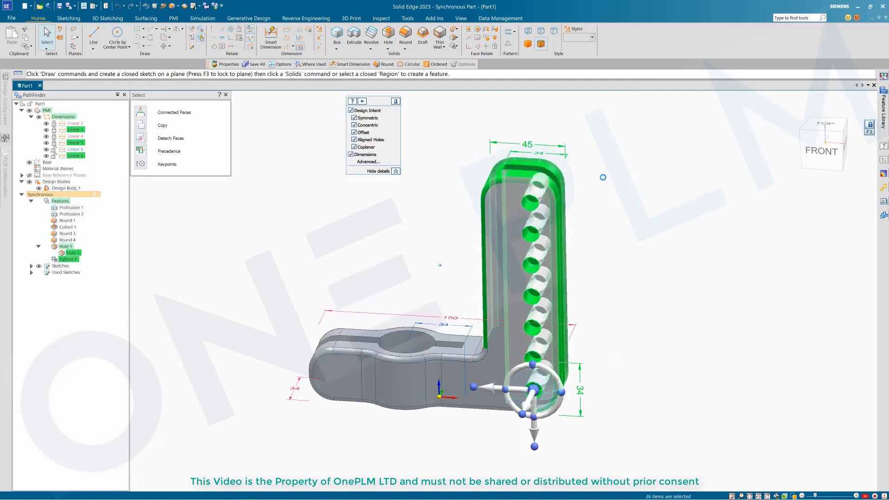
left_click(559, 365)
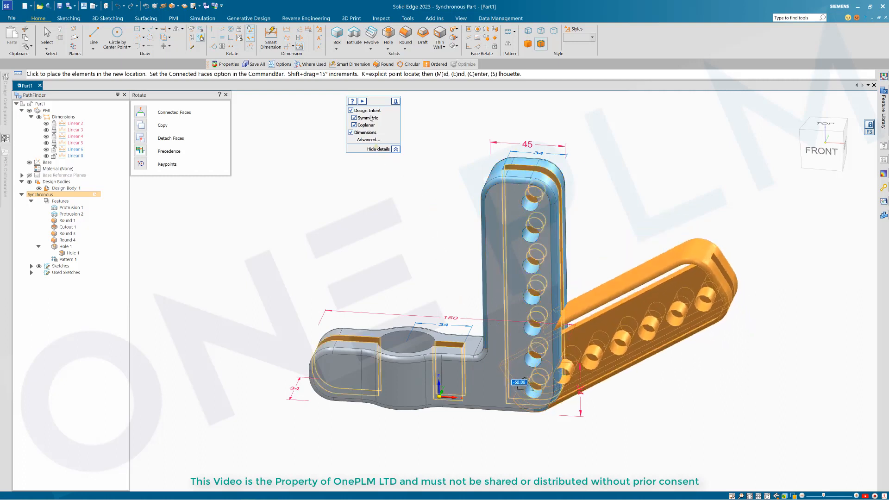
Step: Toggle design intent off and on, then commit a trial rotation of the wall
left_click(351, 111)
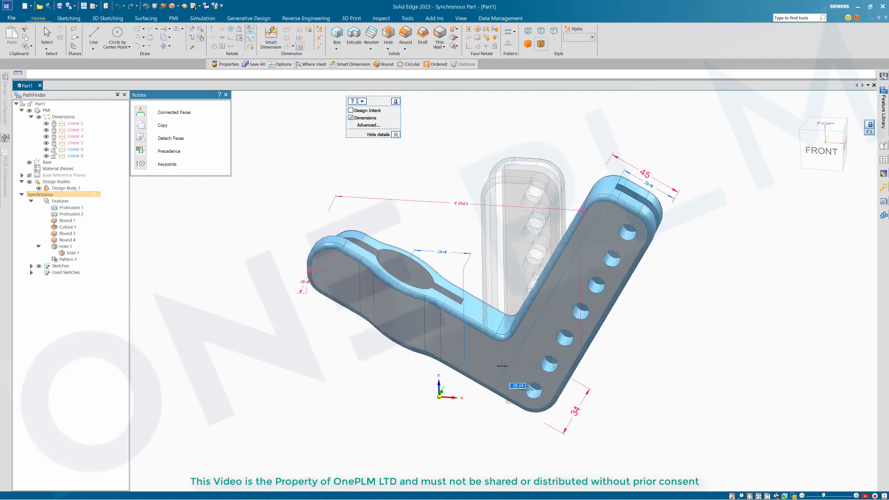
left_click(350, 110)
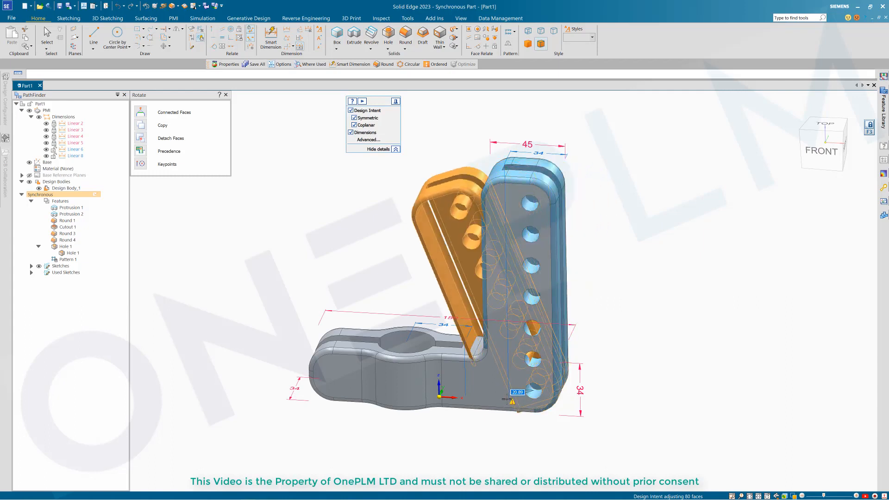
left_click(510, 399)
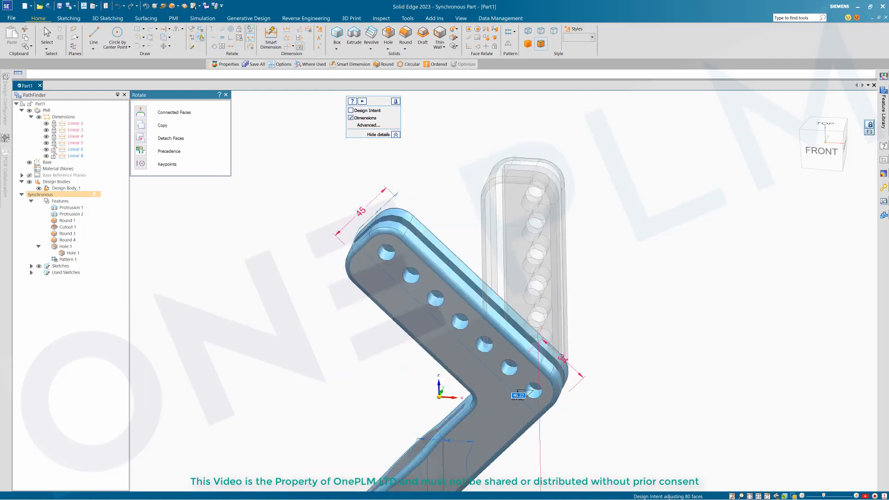
left_click(552, 282)
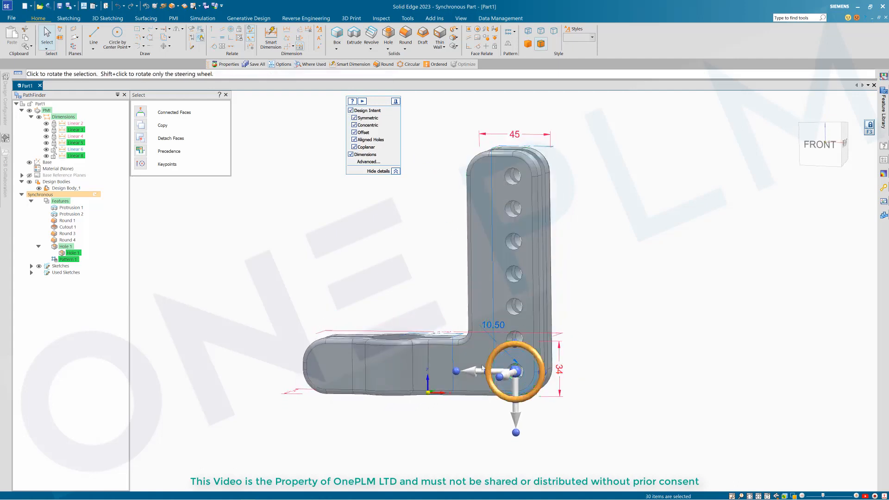
Step: Rotate the wall again without dimension constraints, tilting it by 5 degrees
left_click(483, 368)
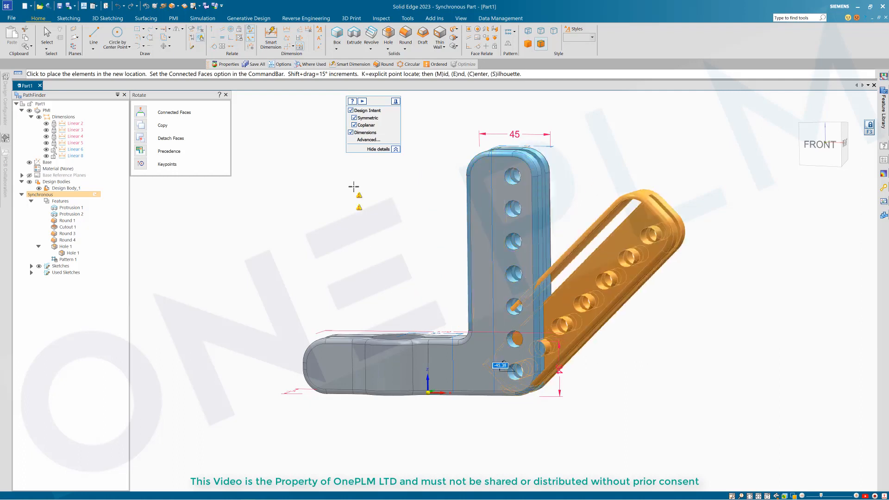
left_click(351, 133)
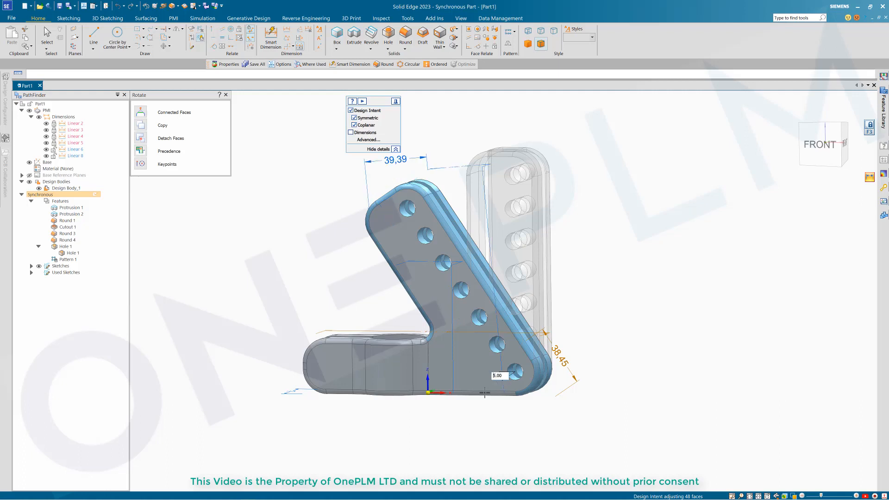
key("Return")
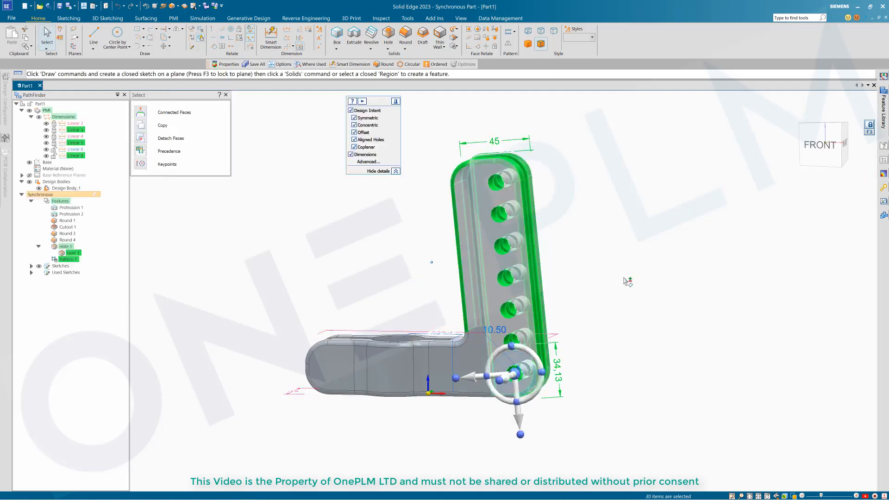
key("Escape")
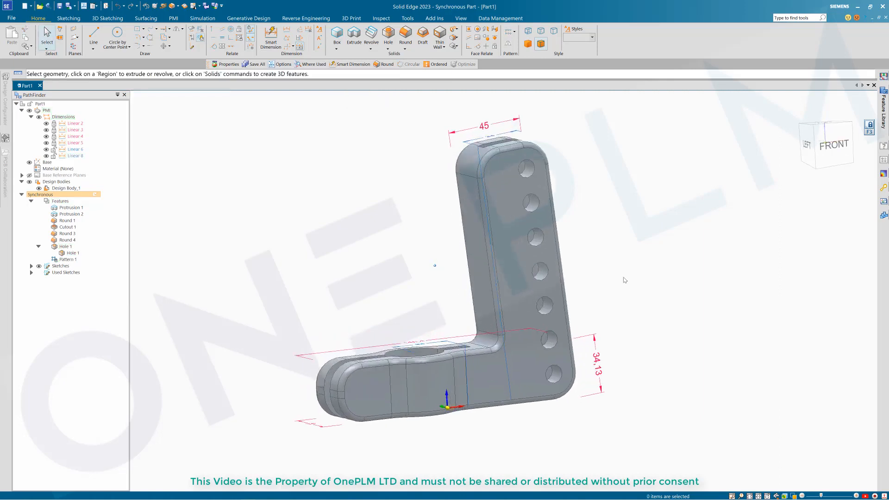
Step: Orbit to inspect the bracket, then start a new part from the OnePLM part.par template
middle_click_drag(625, 280, 603, 324)
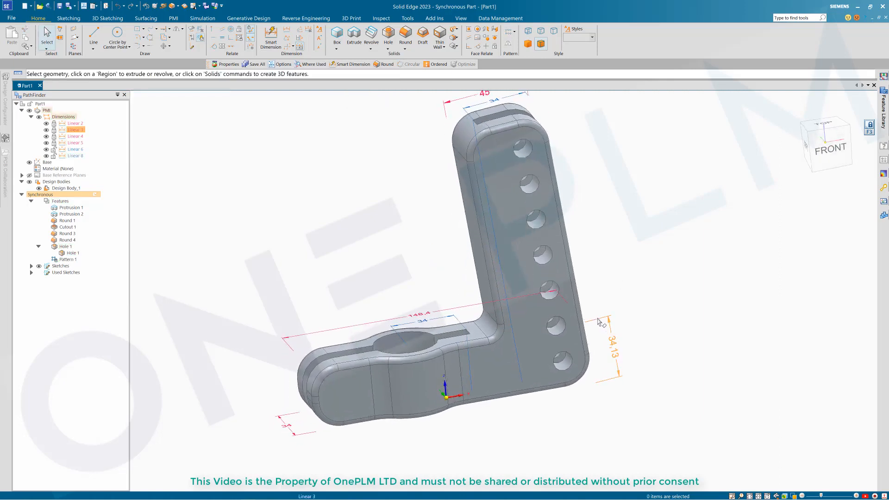
left_click(612, 348)
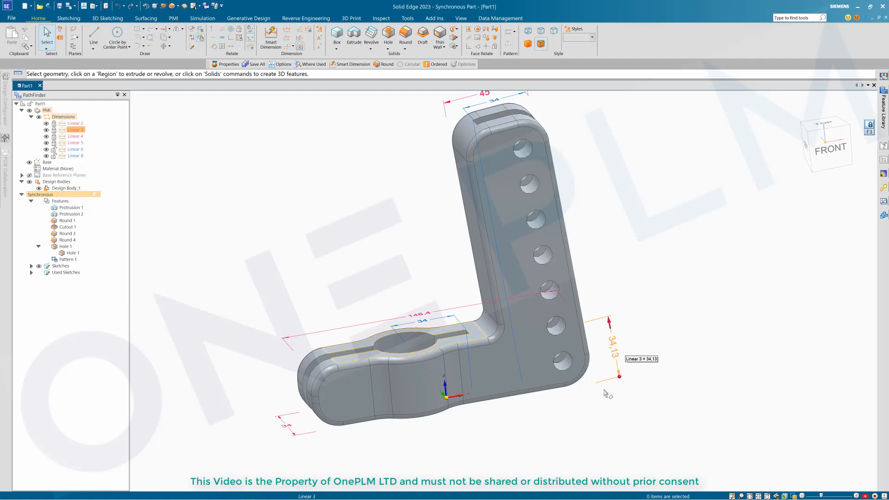
middle_click_drag(653, 340, 465, 349)
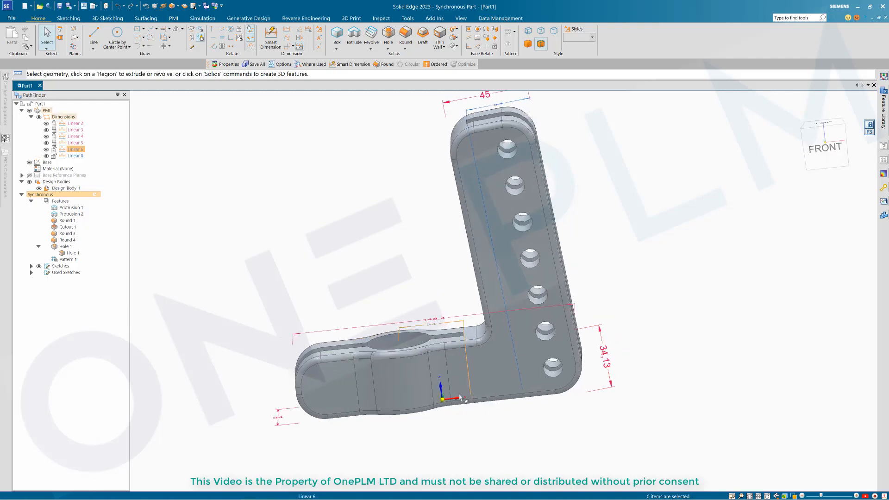
middle_click_drag(460, 397, 652, 298)
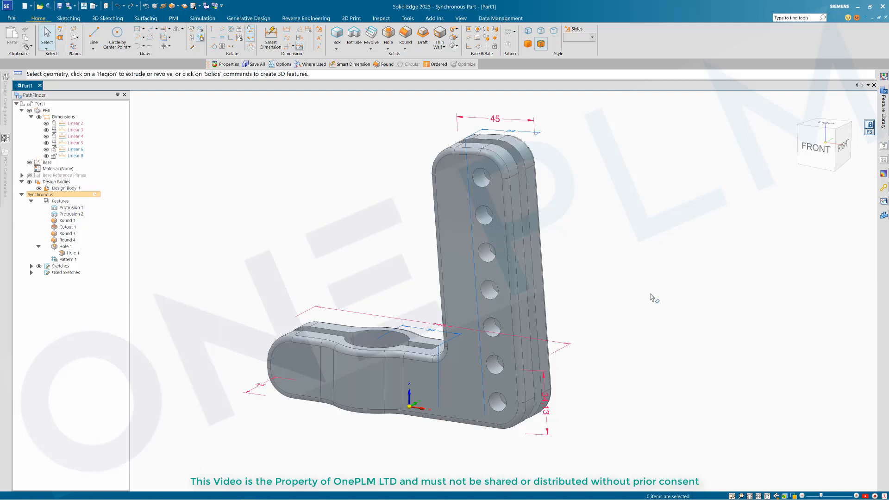
key("ctrl+n")
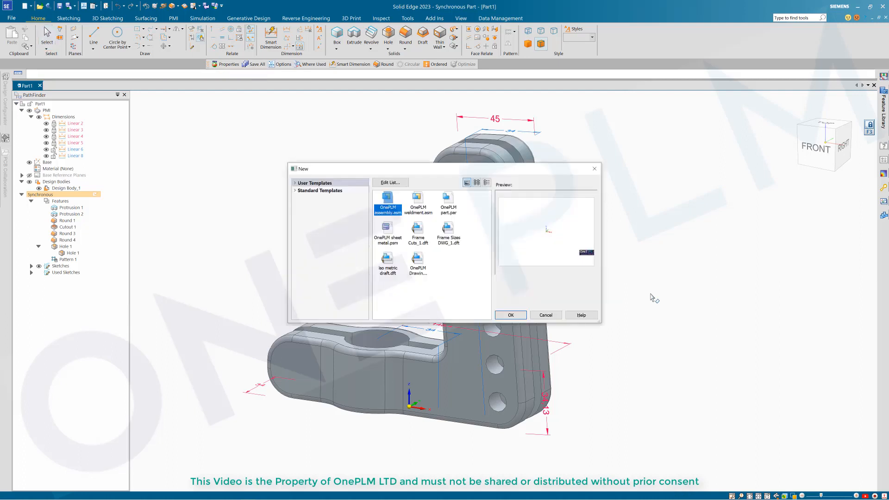
left_click(511, 315)
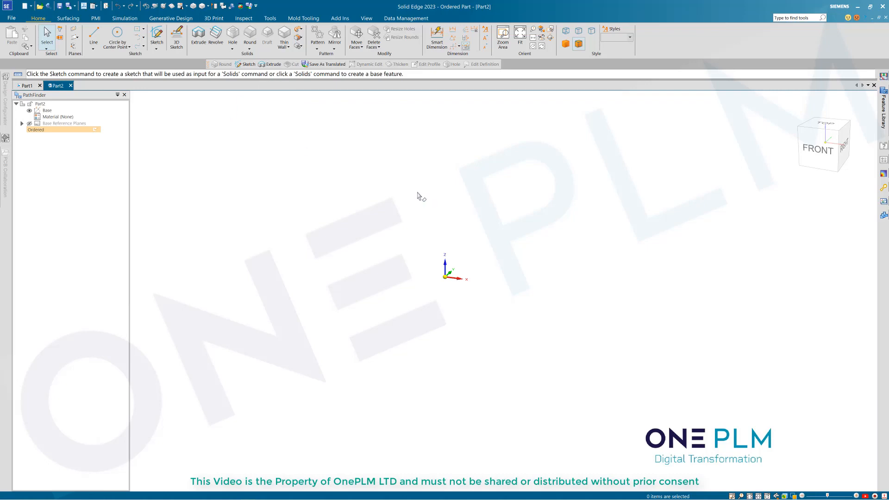
Step: Start an extrusion on the Top plane and draw a Ø50 circle centred on the origin
left_click(199, 36)
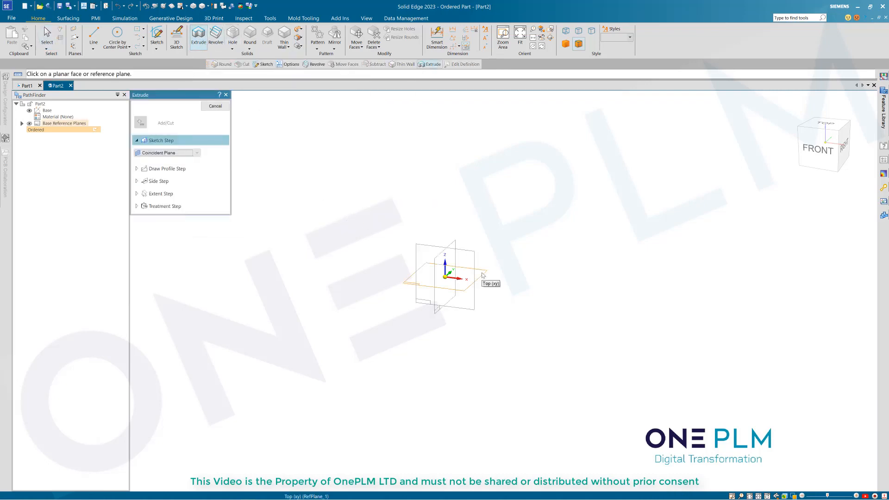
left_click(482, 275)
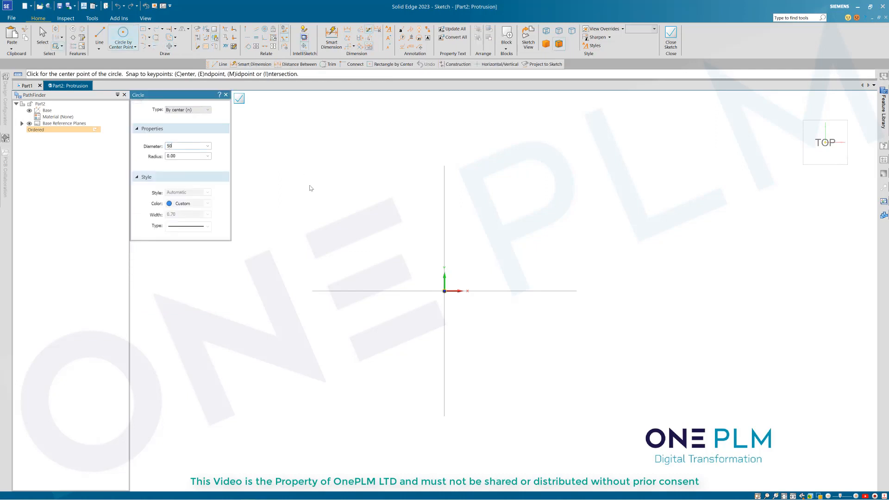
key("Return")
left_click(444, 290)
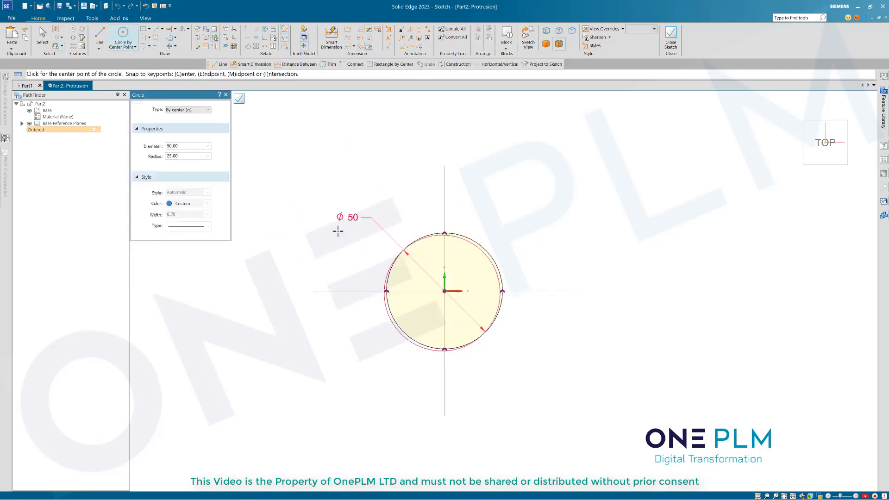
Step: Draw a 150 × 34 rectangle centred on the origin
left_click(144, 29)
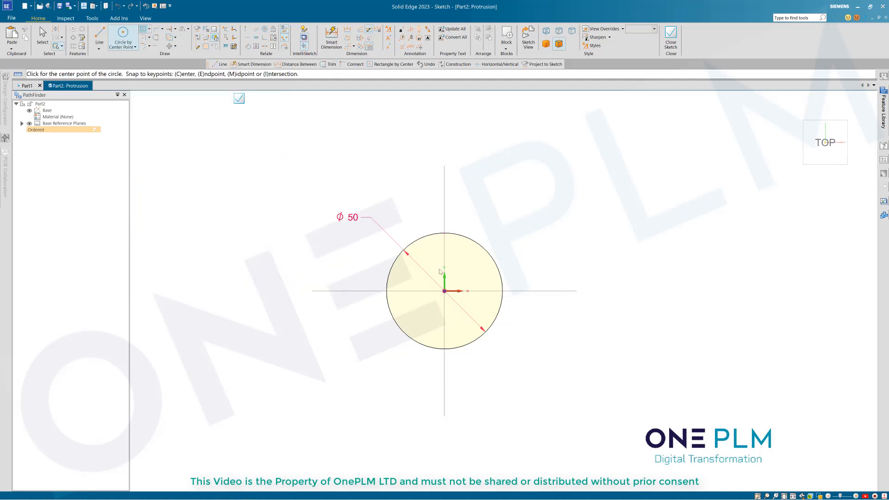
left_click(486, 291)
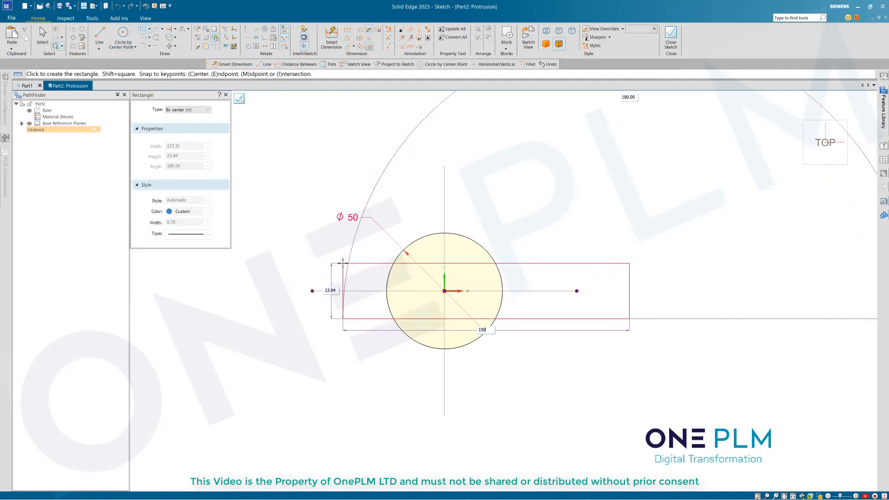
key("Tab")
type("34")
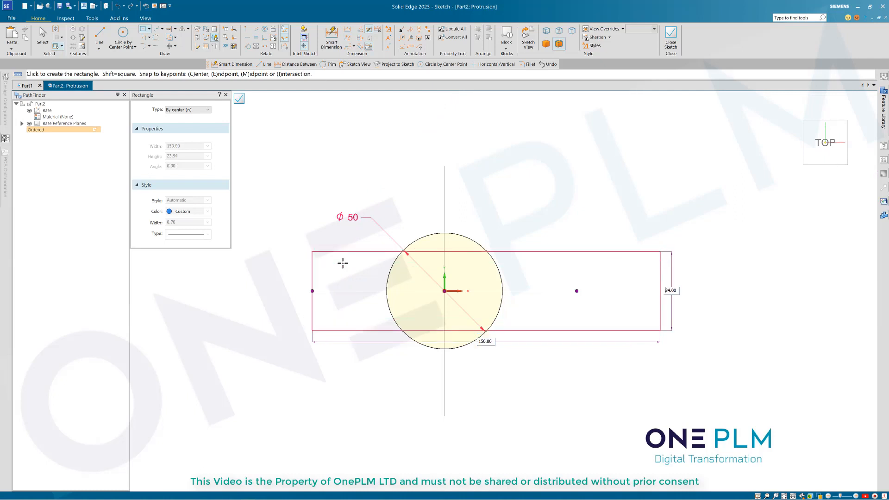
key("Return")
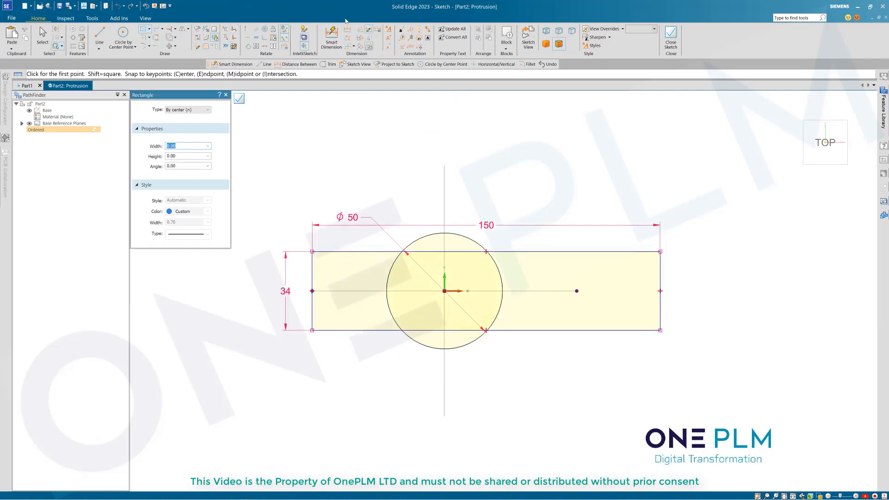
Step: Dimension the rectangle's left edge 50 from the vertical axis and close the sketch
left_click(347, 29)
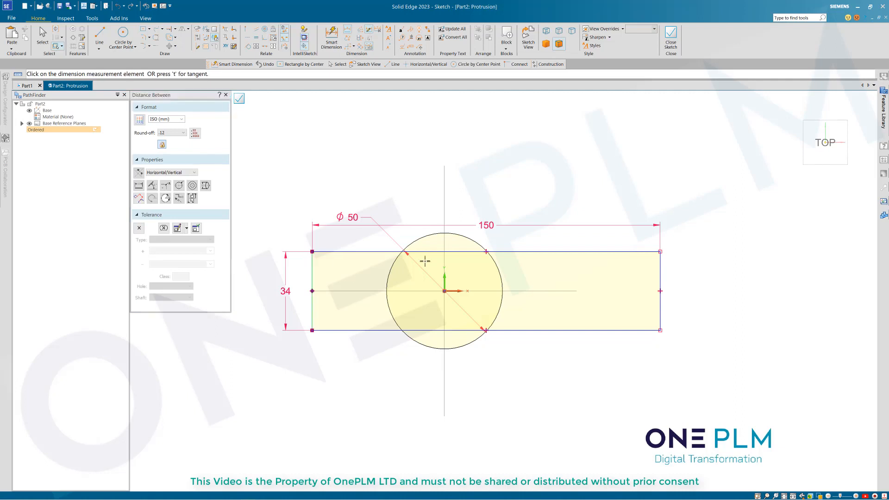
left_click(444, 260)
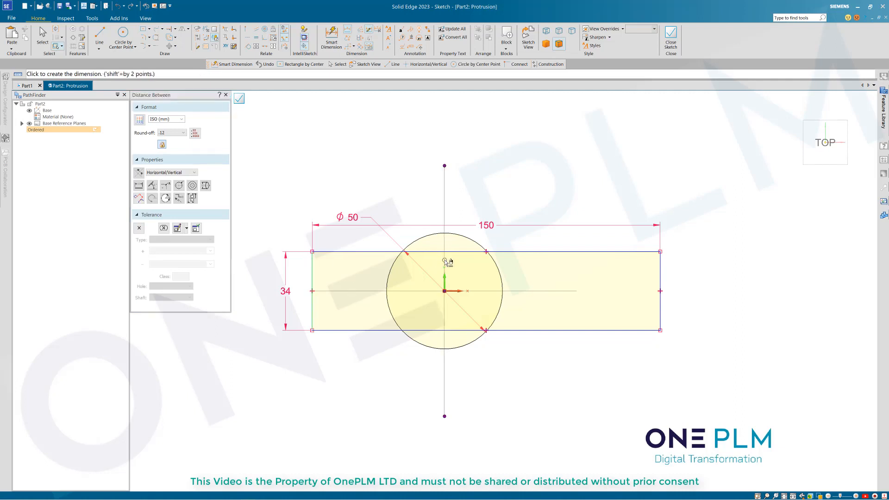
left_click(418, 194)
type("5")
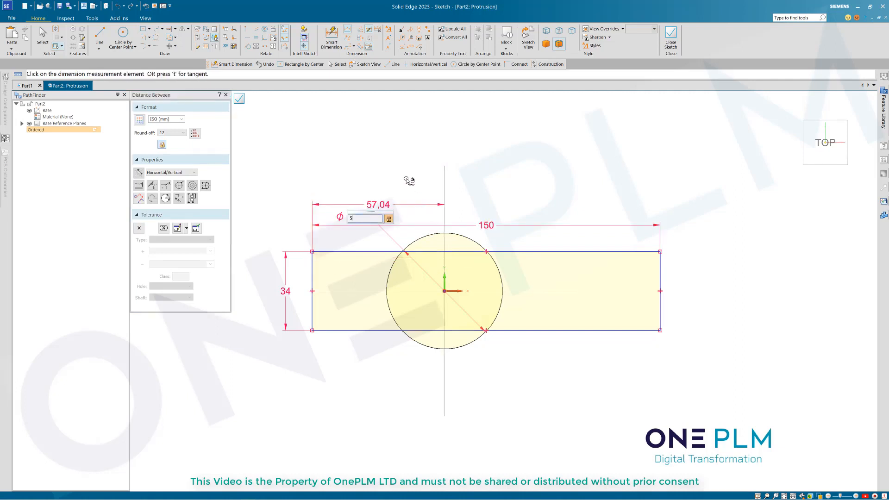
type("0")
key("Return")
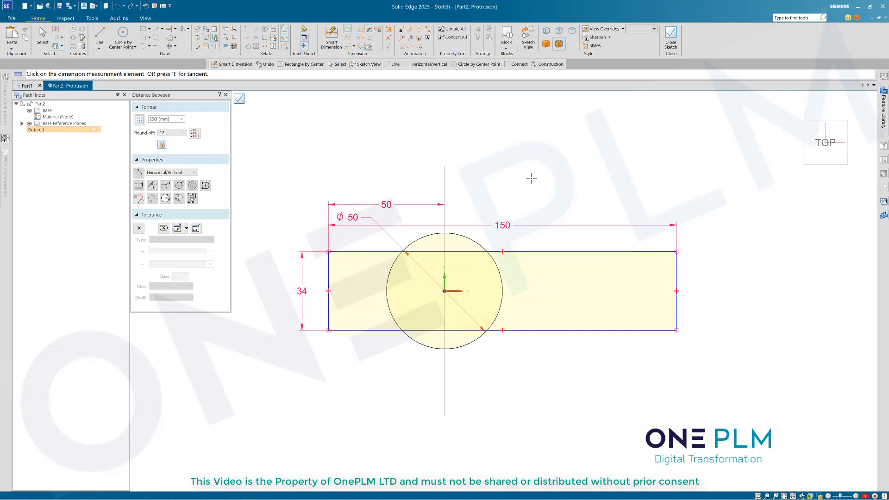
key("Escape")
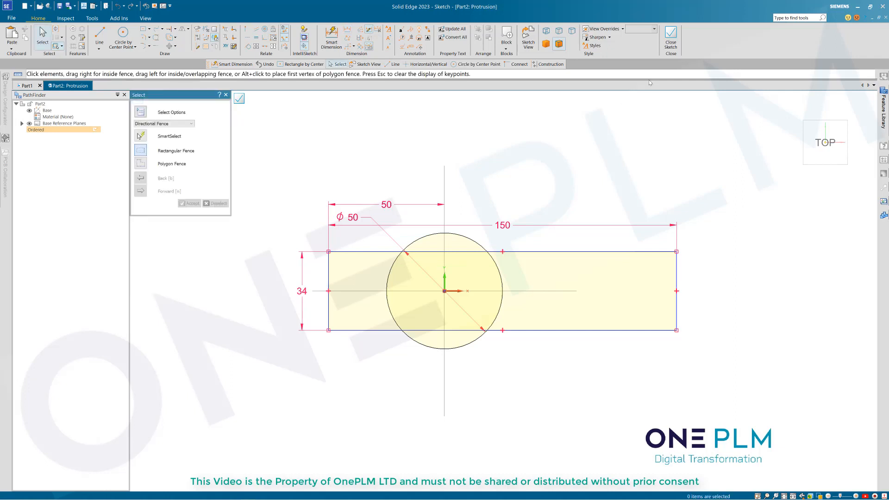
left_click(671, 34)
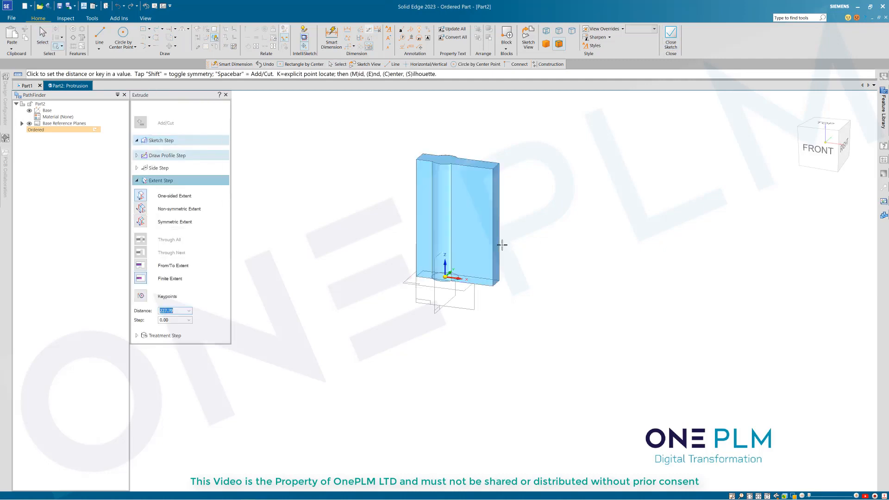
Step: Extrude the circle-and-rectangle profile 34 mm to create Protrusion 1
scroll(498, 246, "up", 5)
scroll(442, 289, "down", 3)
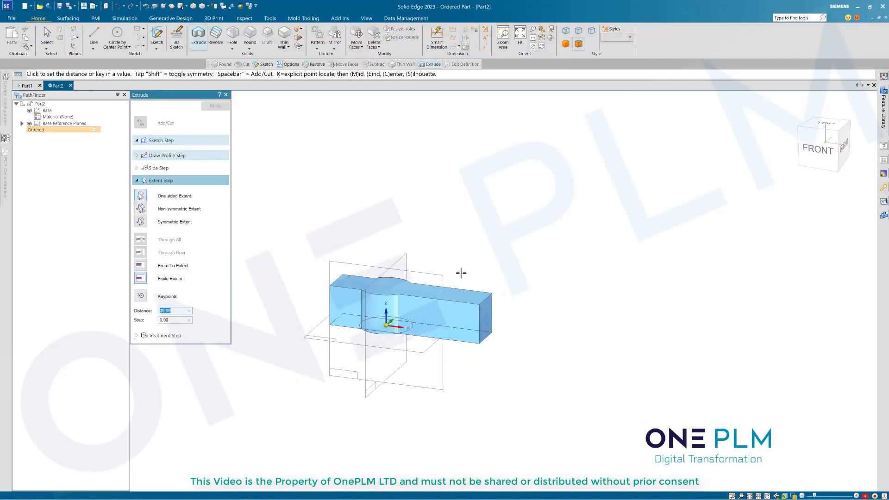
type("34")
key("Return")
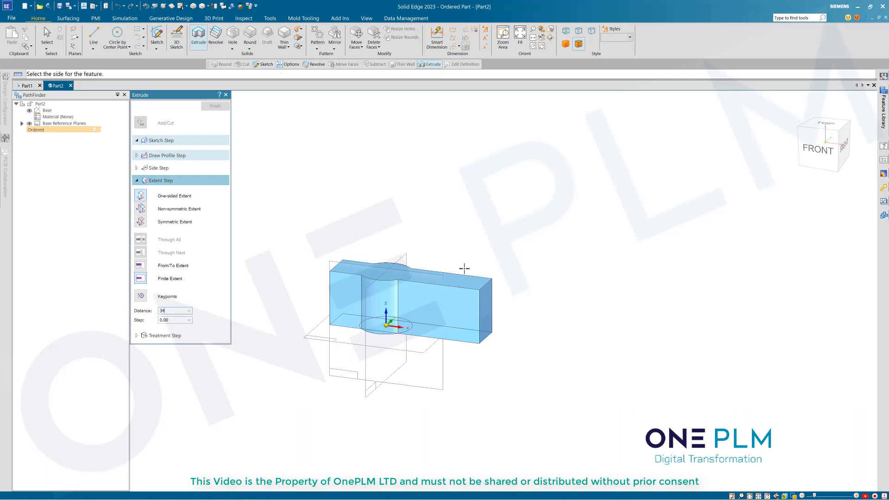
left_click(452, 234)
right_click(428, 208)
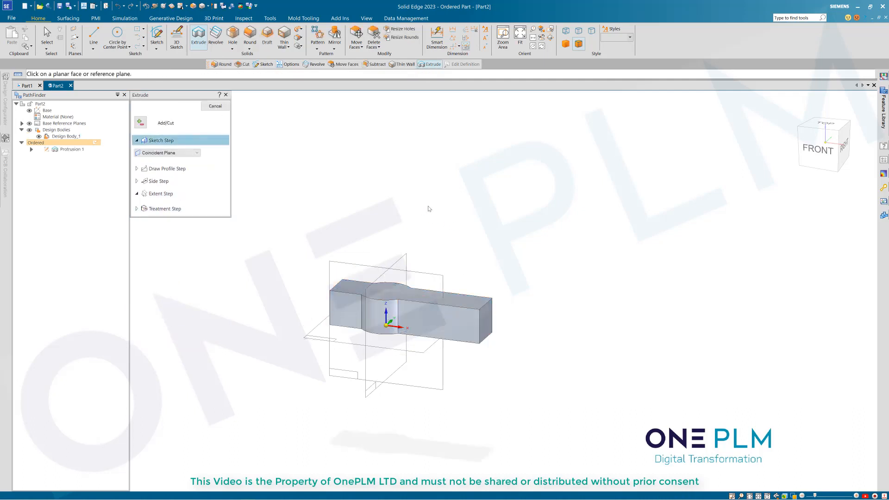
scroll(428, 209, "up", 3)
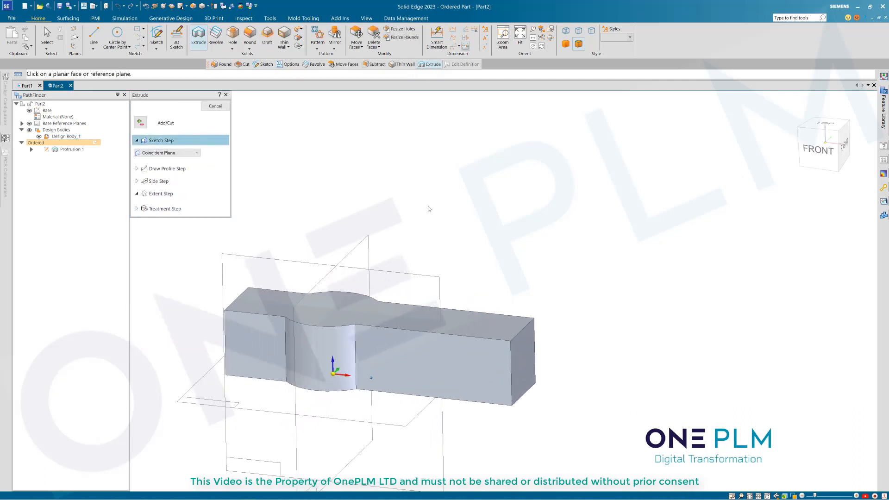
scroll(428, 209, "down", 3)
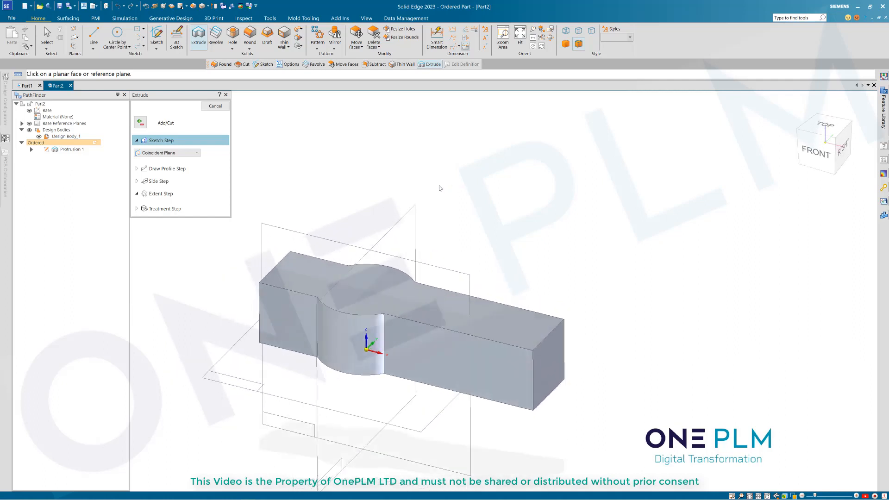
Step: Start a hole and pick the base's top face for its placement
left_click(230, 35)
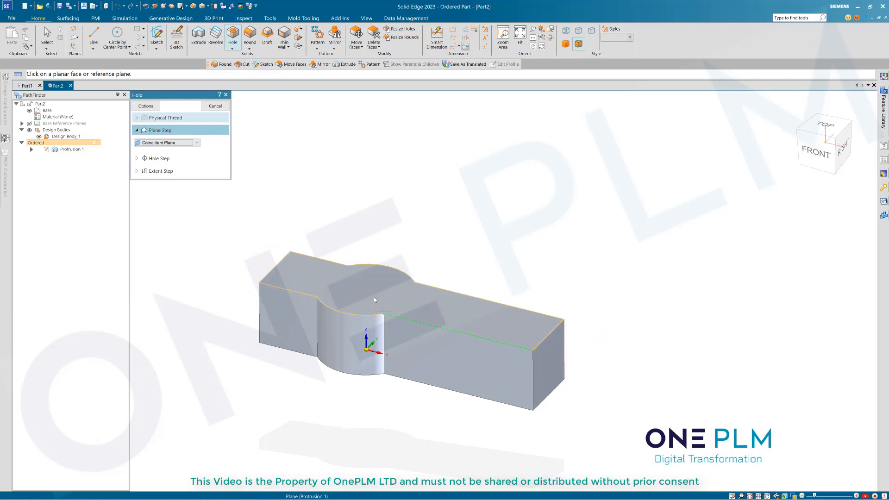
left_click(375, 299)
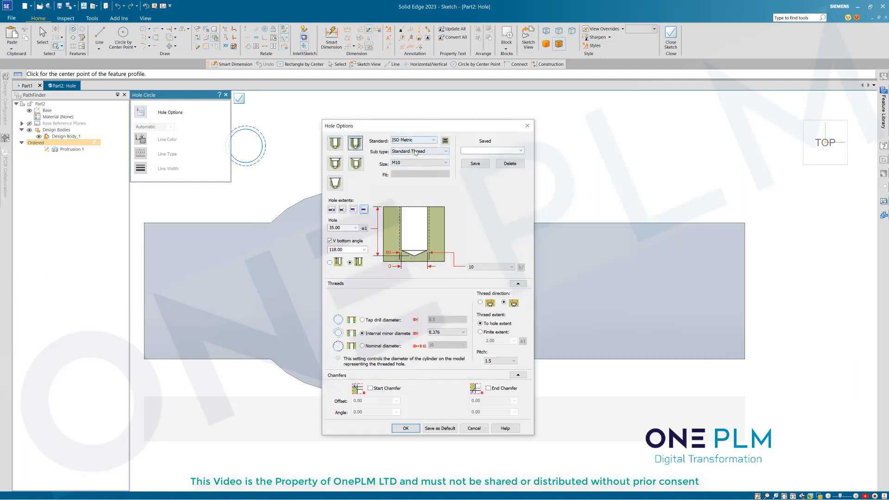
Step: Make the hole a Simple hole using the Standard mm standard at 34 mm diameter
left_click(415, 152)
left_click(423, 141)
left_click(421, 142)
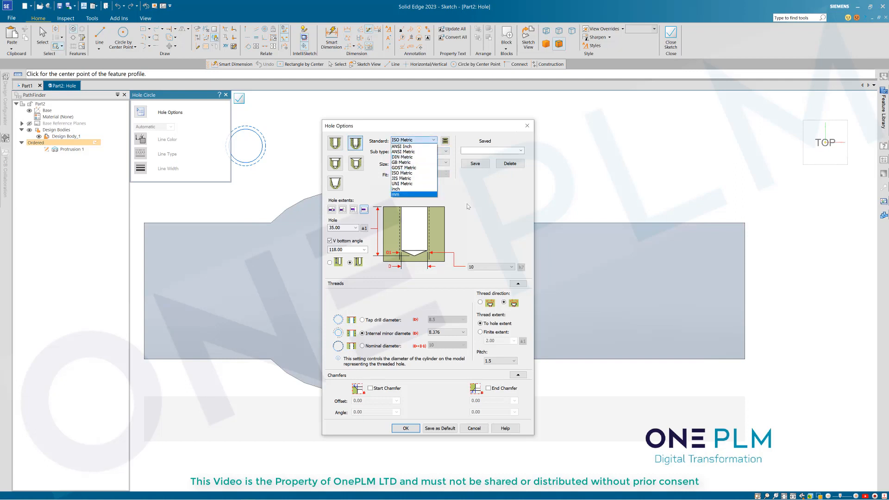
left_click(407, 185)
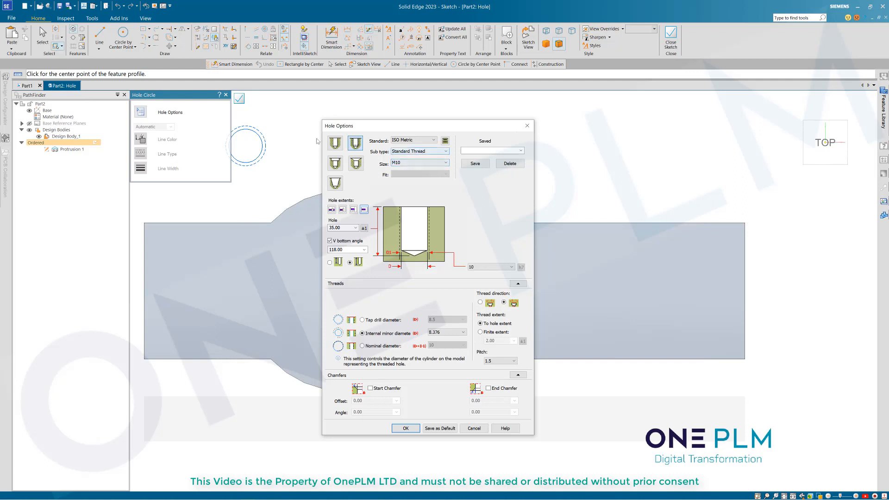
left_click(335, 145)
left_click(419, 151)
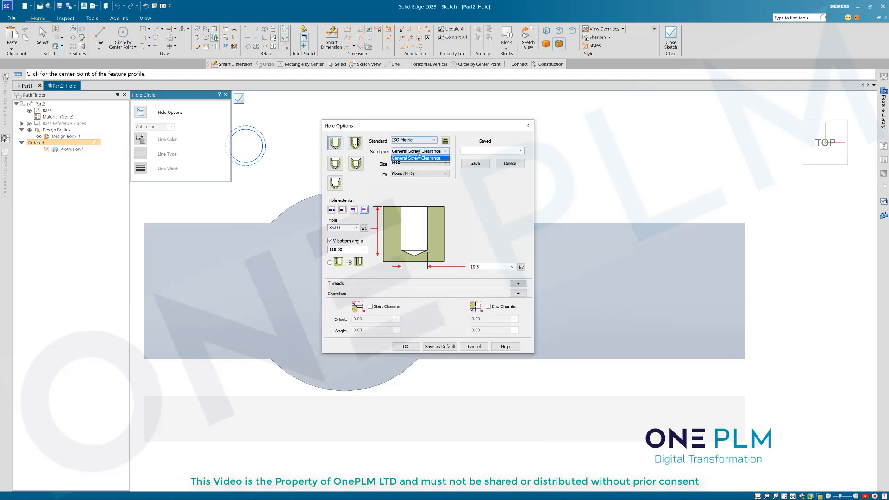
left_click(439, 165)
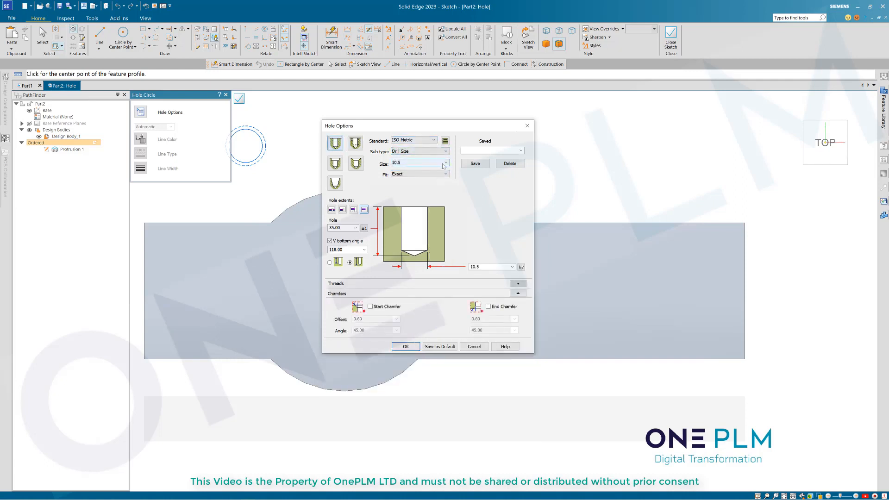
left_click(443, 163)
scroll(447, 306, "down", 1)
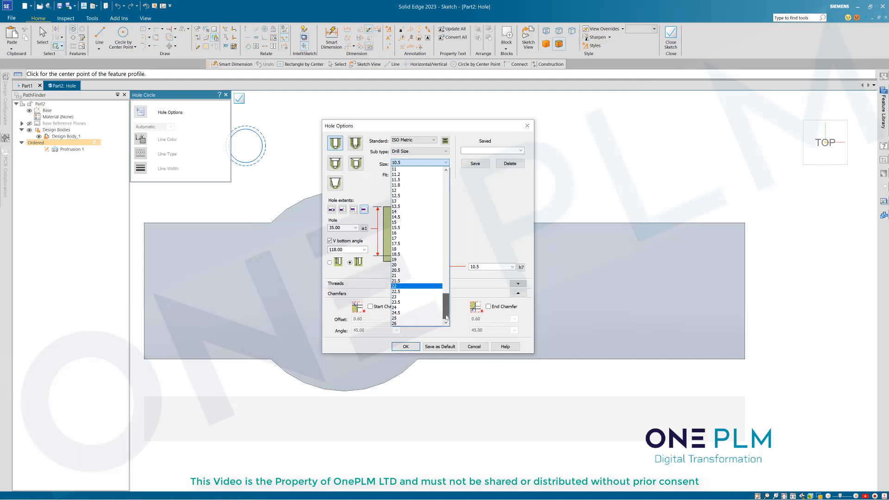
left_click(427, 141)
left_click(426, 140)
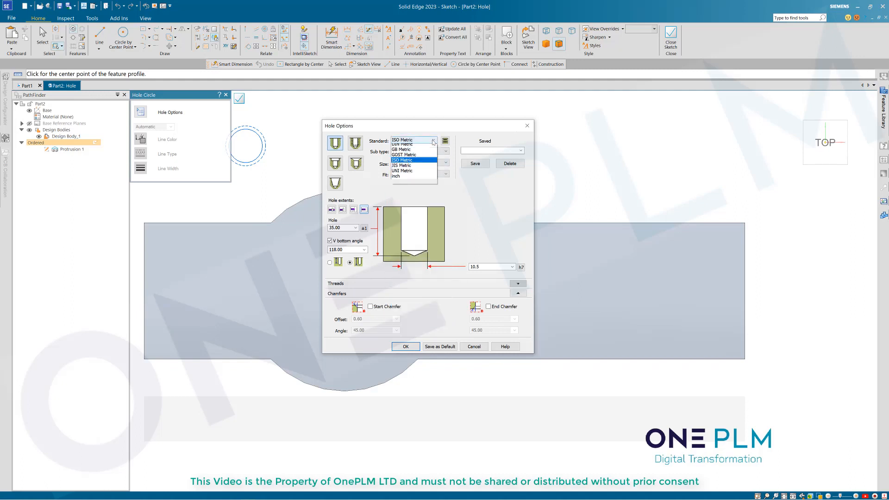
left_click(407, 195)
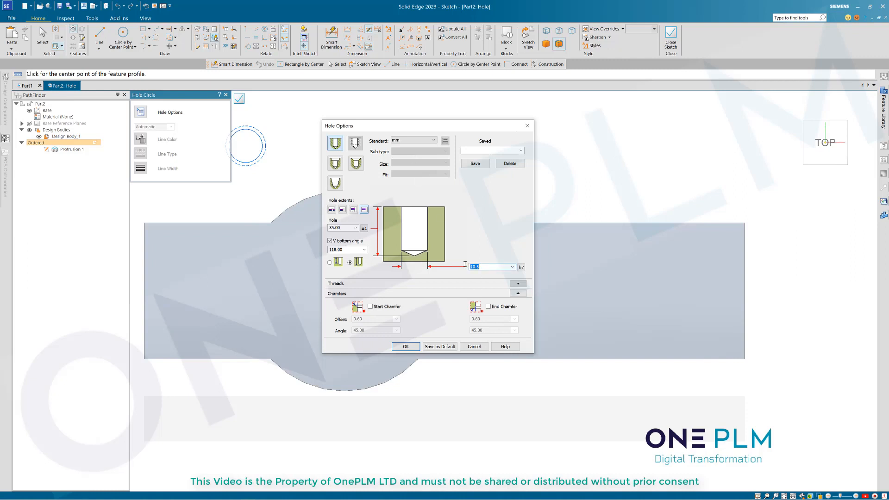
Step: Apply a JS5 fit tolerance to the hole diameter and confirm the hole options
left_click(522, 268)
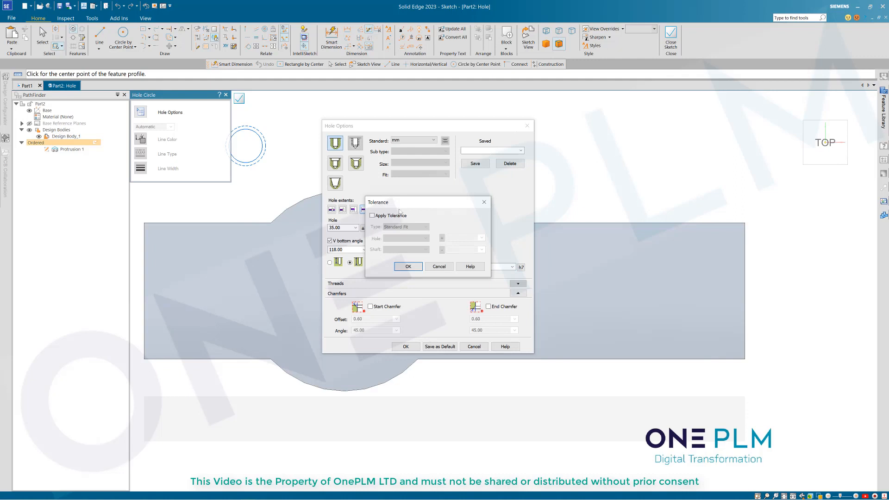
left_click(372, 216)
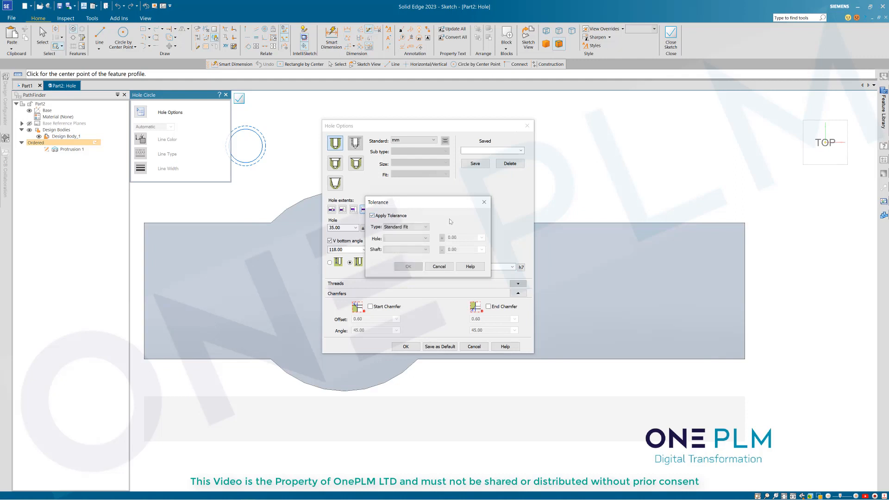
left_click(413, 240)
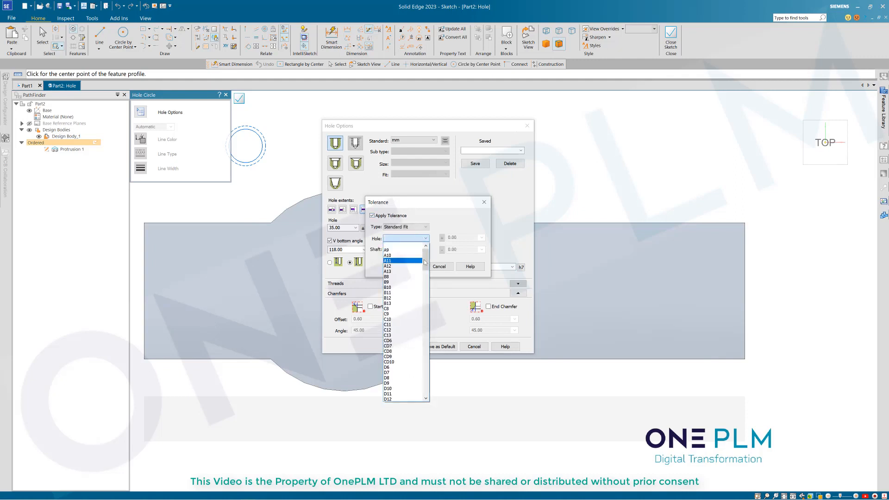
left_click_drag(426, 259, 428, 307)
left_click(410, 383)
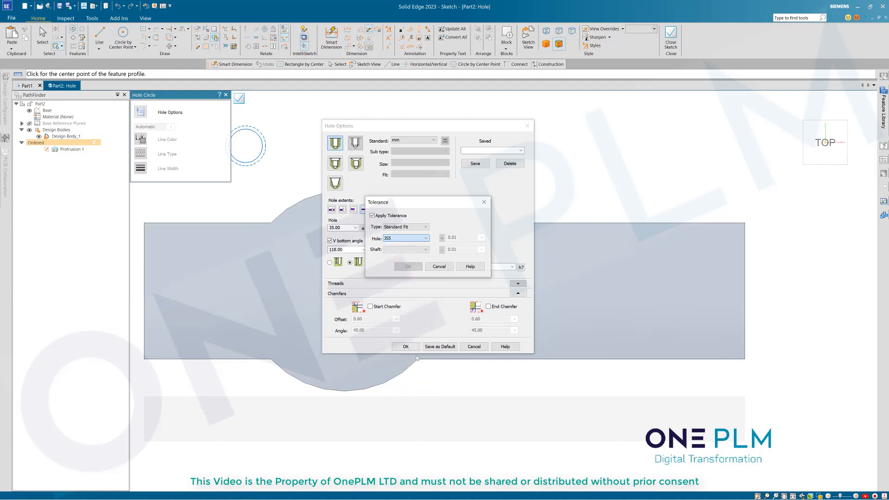
left_click(408, 266)
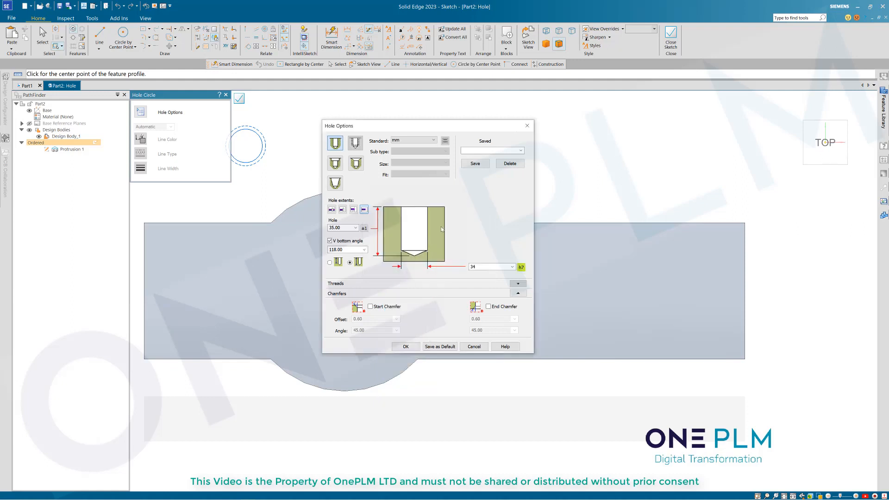
left_click(404, 346)
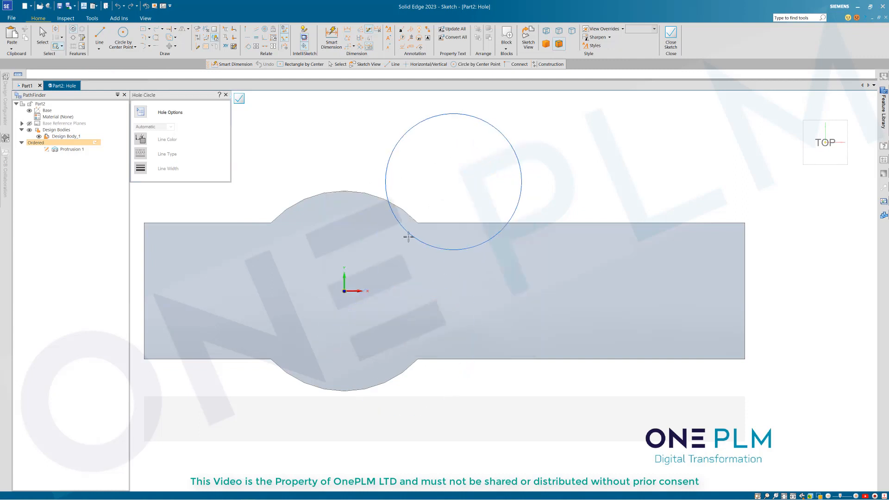
Step: Place the hole at the sketch origin and finish Hole 1 through the boss
left_click(343, 291)
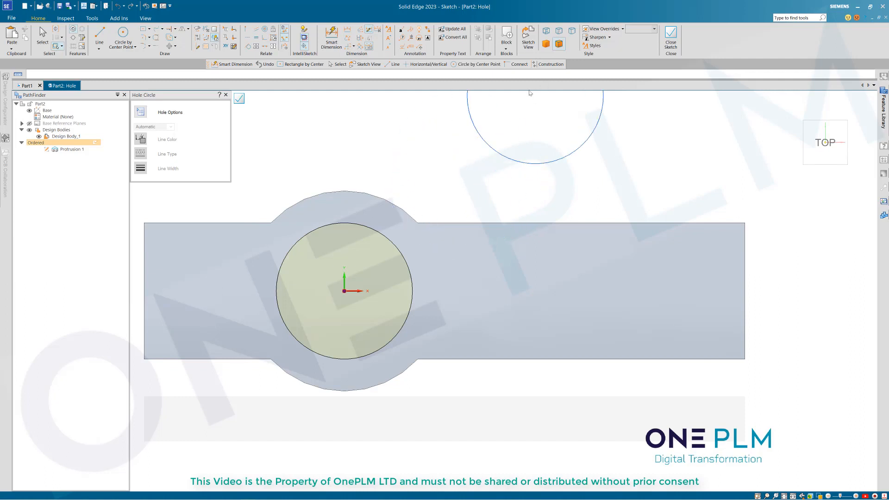
left_click(669, 35)
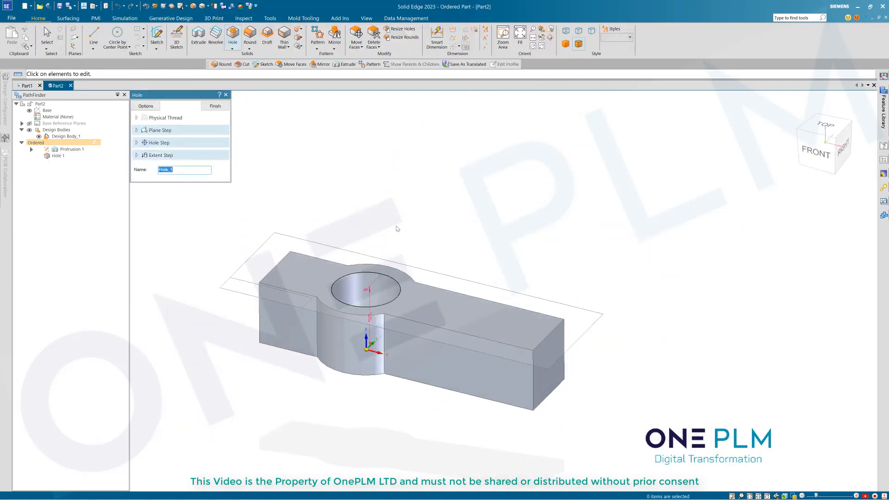
left_click(221, 108)
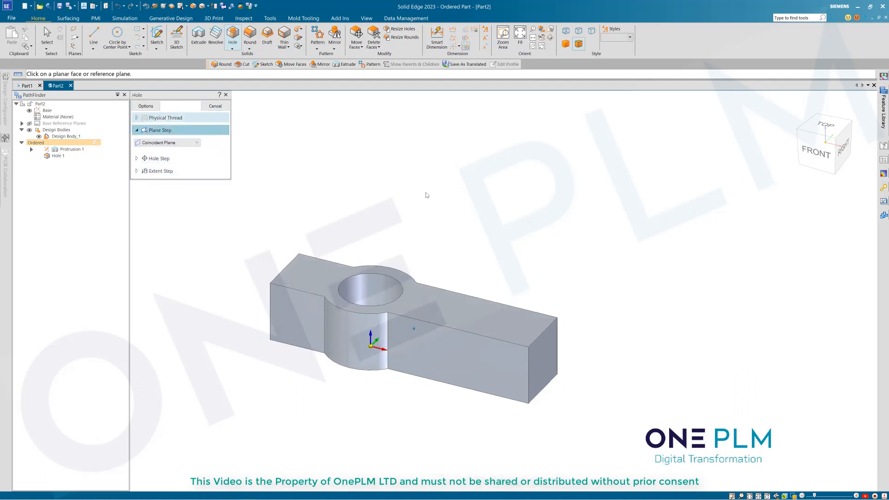
middle_click_drag(440, 209, 484, 245)
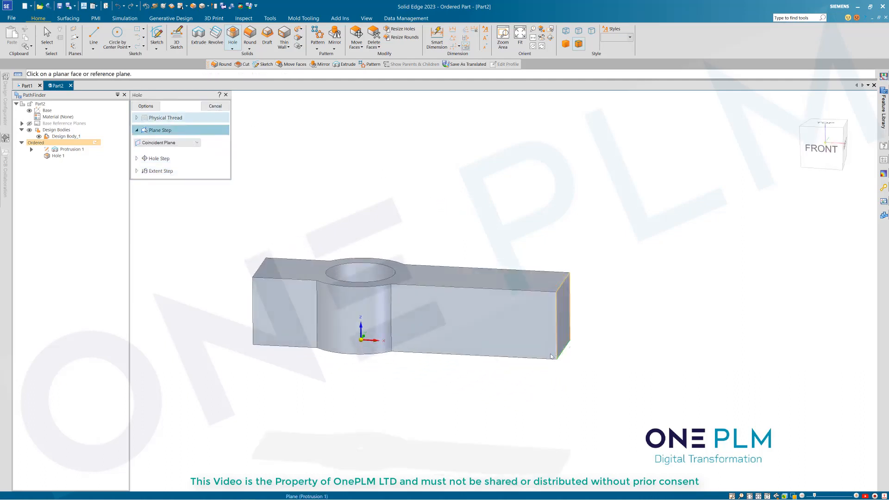
scroll(515, 234, "down", 2)
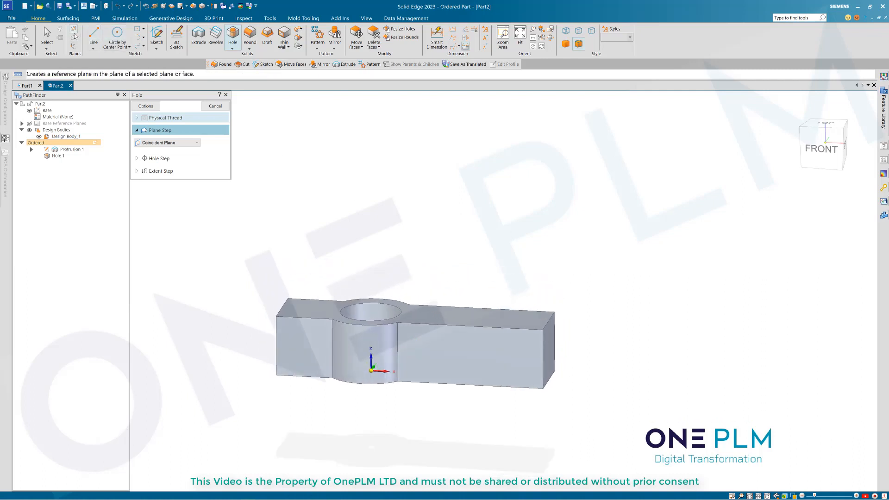
left_click(198, 36)
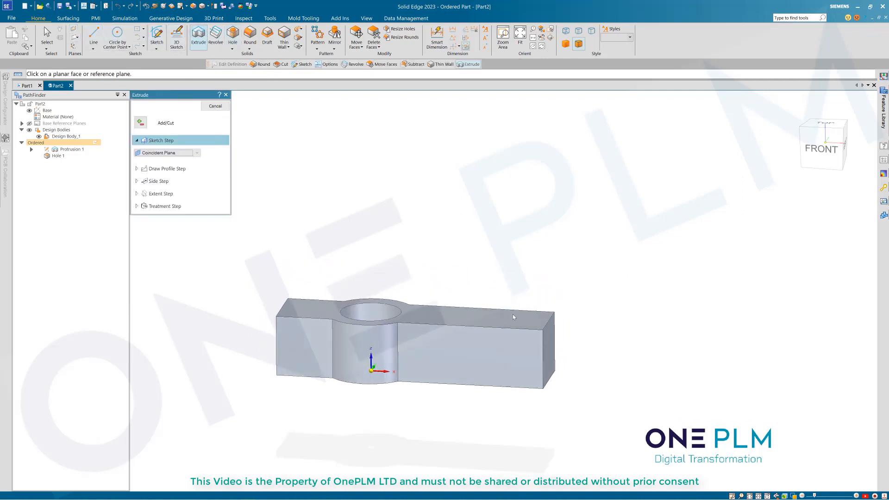
Step: Sketch a vertical line across the base's top face, 50 from its right end
left_click(525, 317)
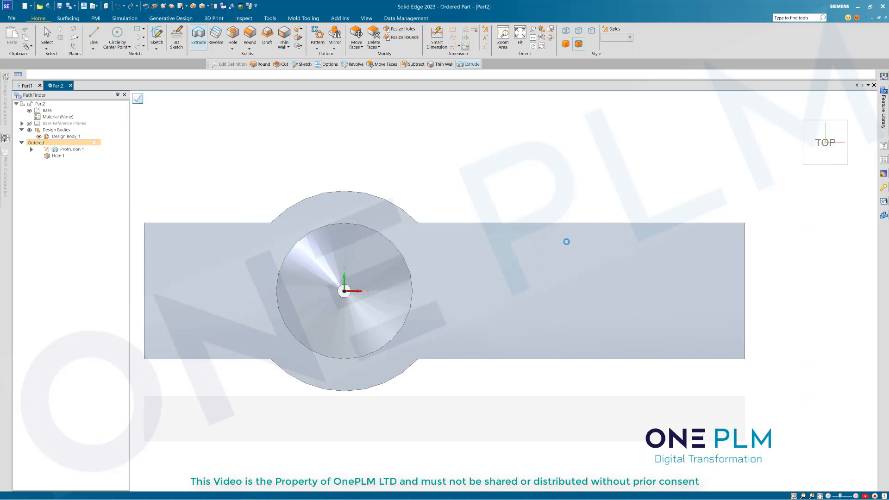
key("l")
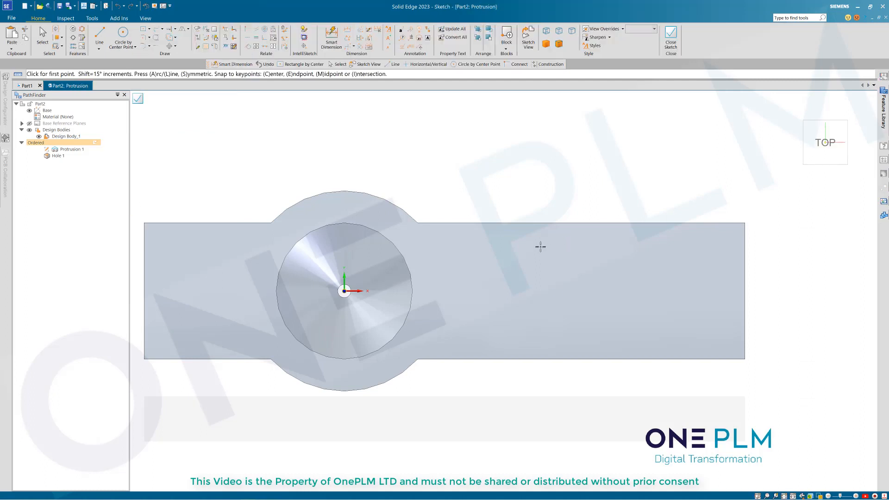
left_click(556, 222)
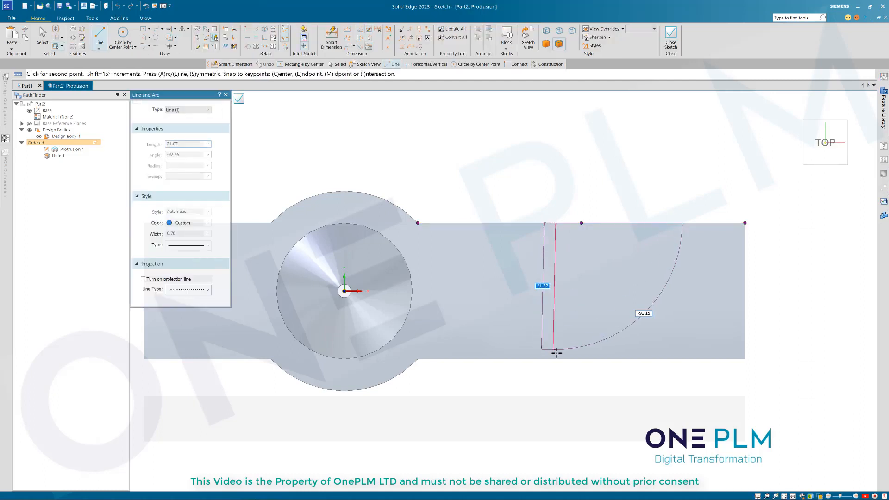
left_click(556, 363)
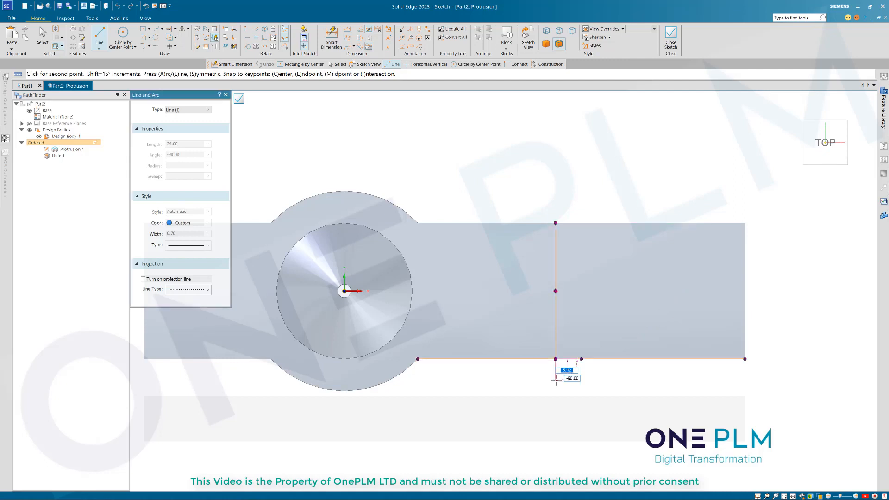
right_click(566, 367)
scroll(440, 317, "down", 1)
left_click(329, 37)
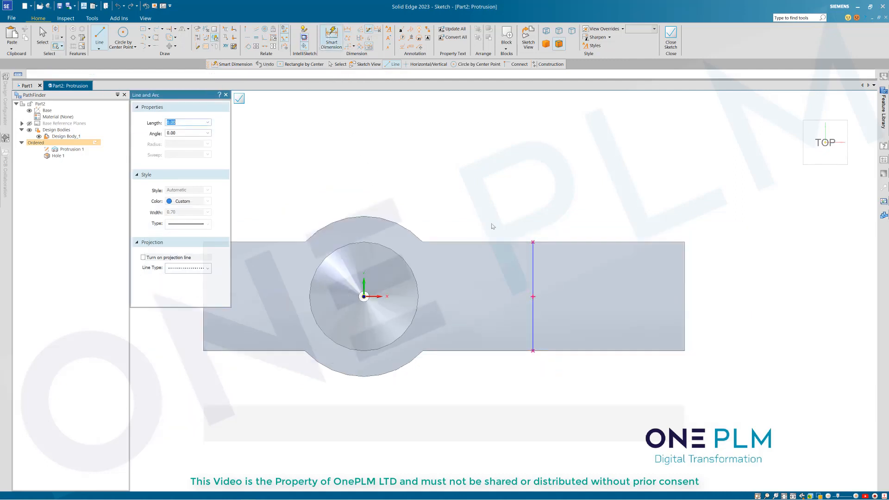
left_click(533, 253)
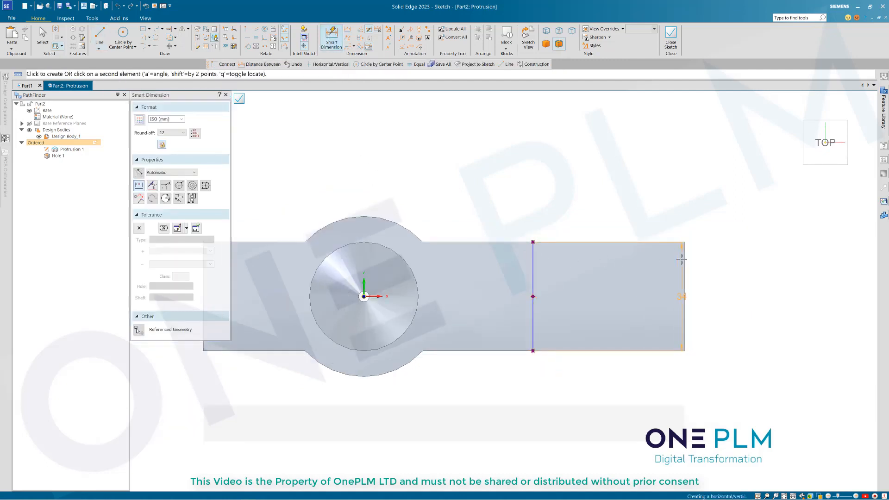
left_click(683, 259)
left_click(651, 221)
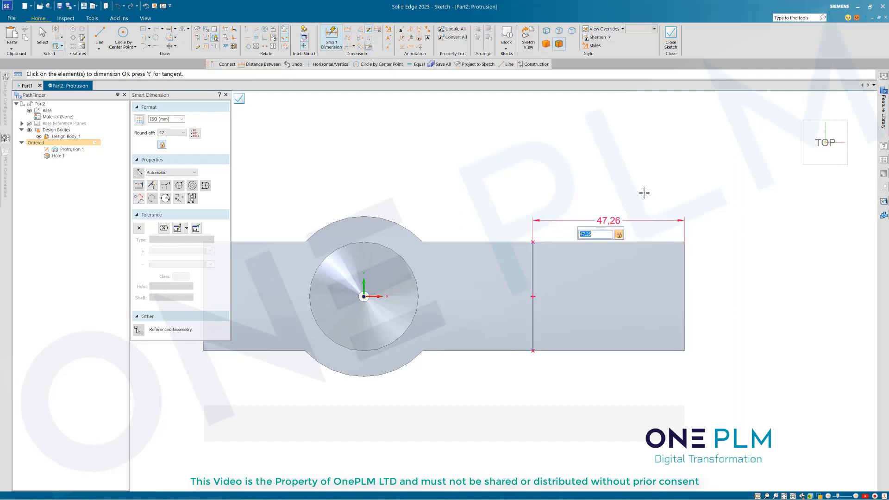
key("Return")
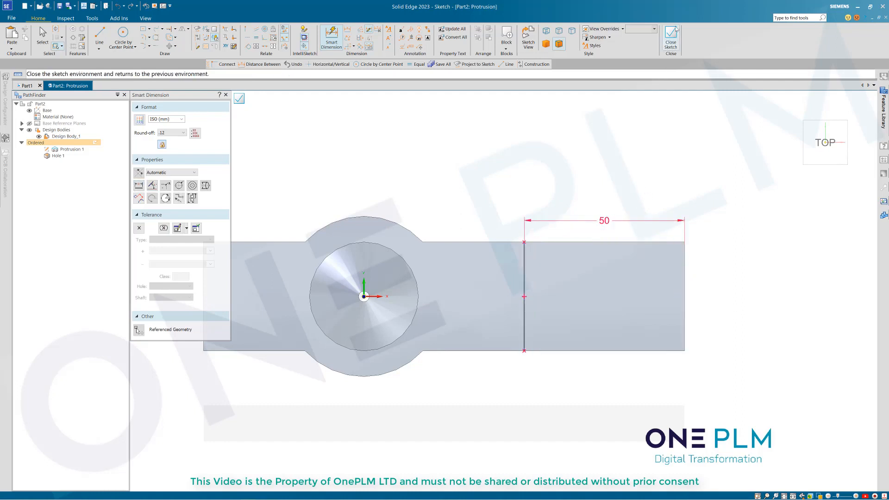
left_click(670, 46)
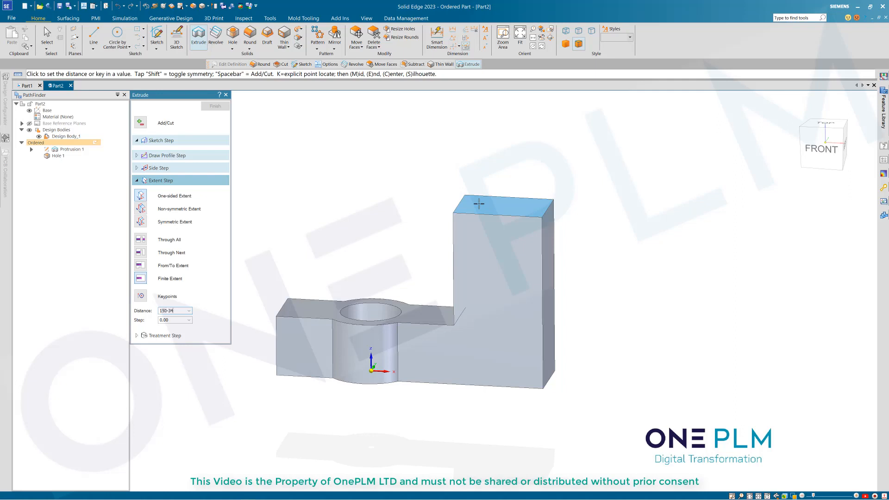
Step: Extrude the 50 mm end region 116 mm upward into the wall, Protrusion 2
key("Tab")
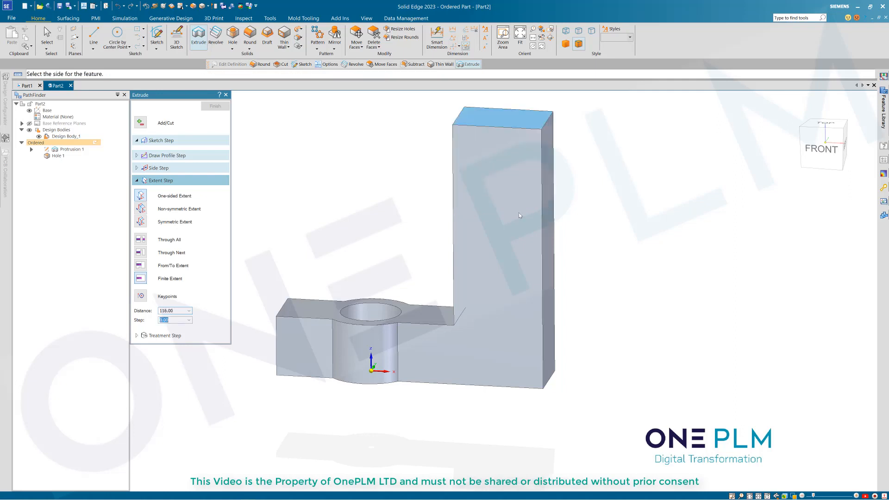
left_click(626, 258)
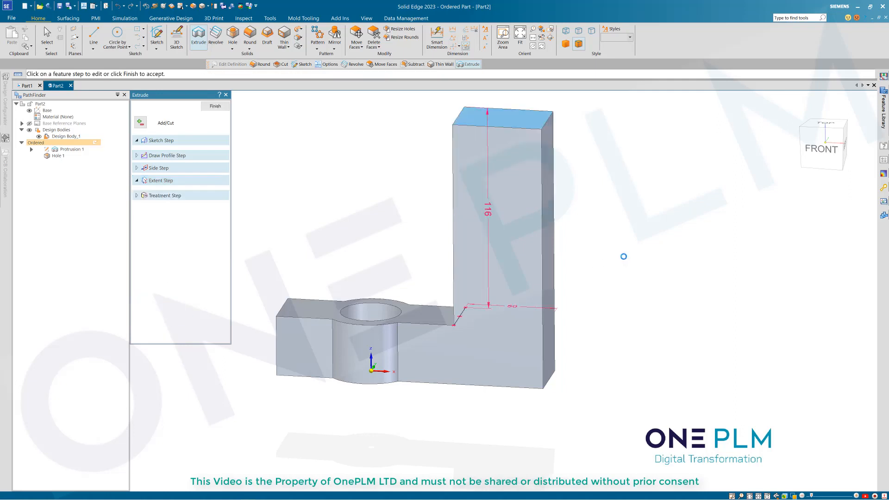
left_click(216, 107)
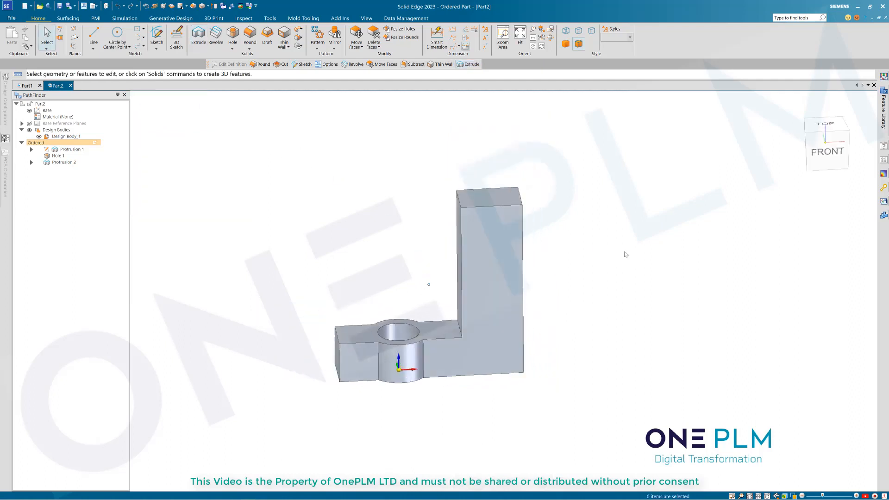
Step: Edit Hole 1's definition so its extent is Through All
middle_click_drag(626, 254, 383, 272)
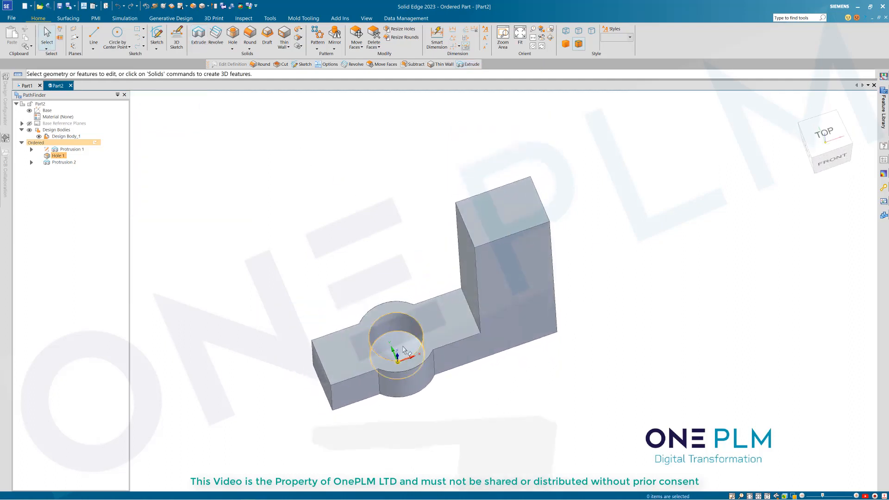
left_click(403, 349)
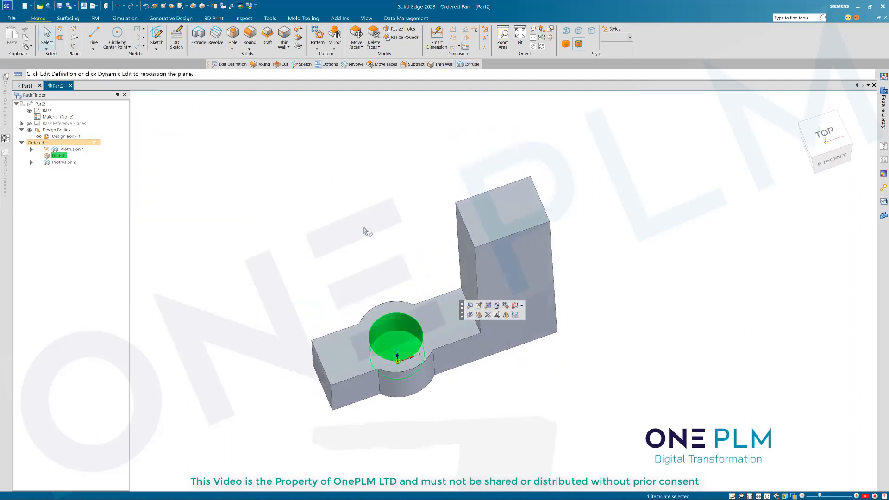
left_click(471, 307)
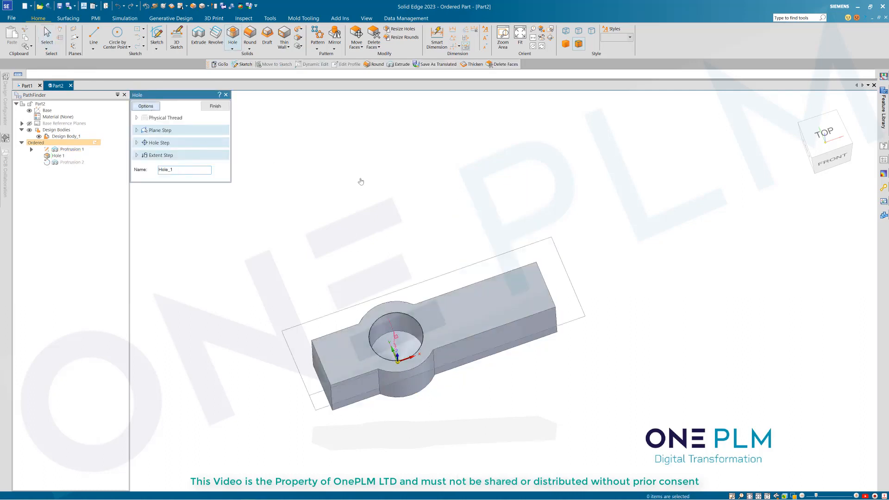
left_click(145, 106)
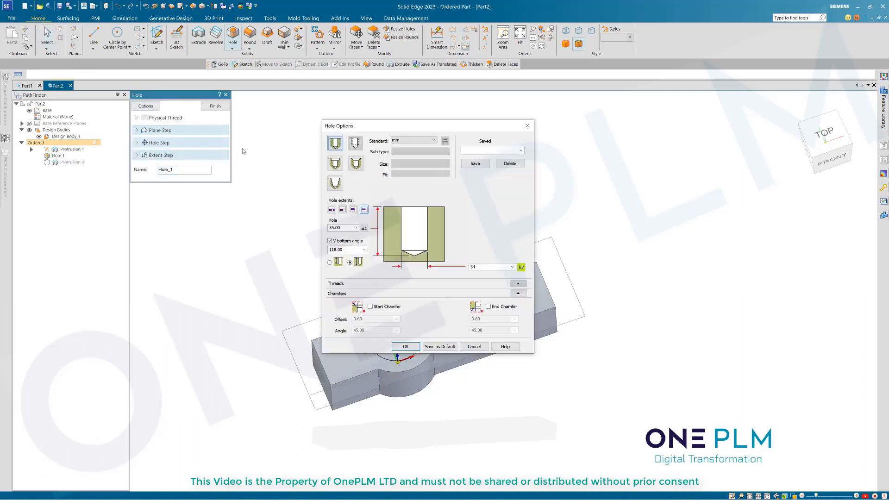
left_click(332, 209)
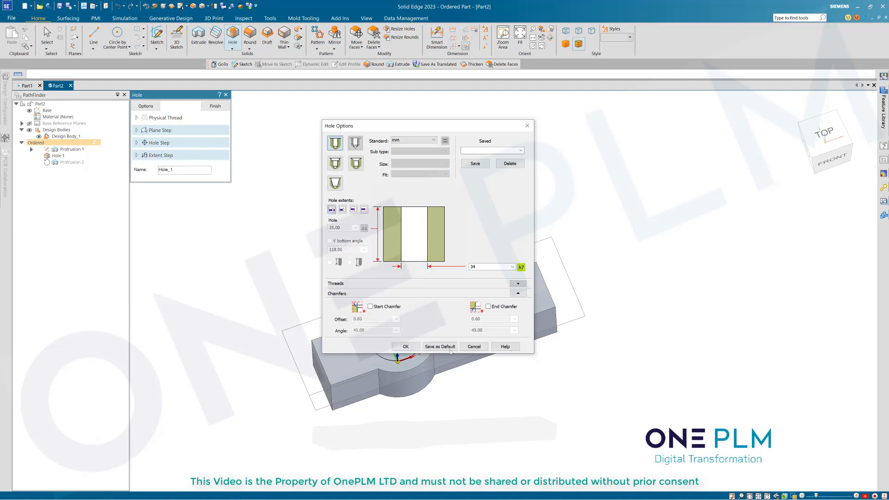
left_click(405, 347)
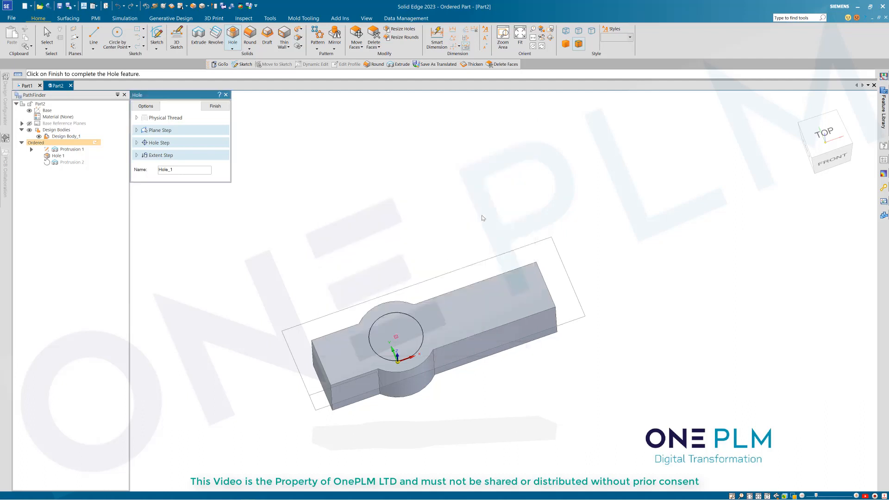
left_click(215, 106)
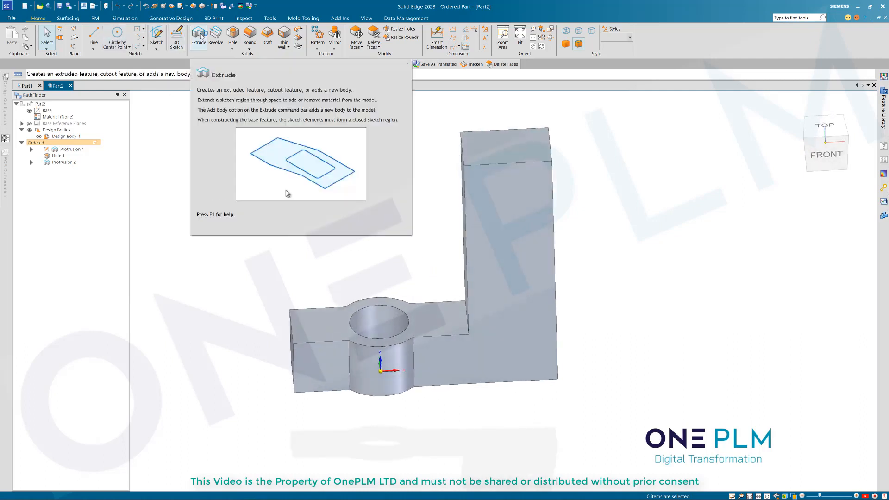
Step: Start an extrude on the base's top face and draw two centred slot rectangles
left_click(200, 36)
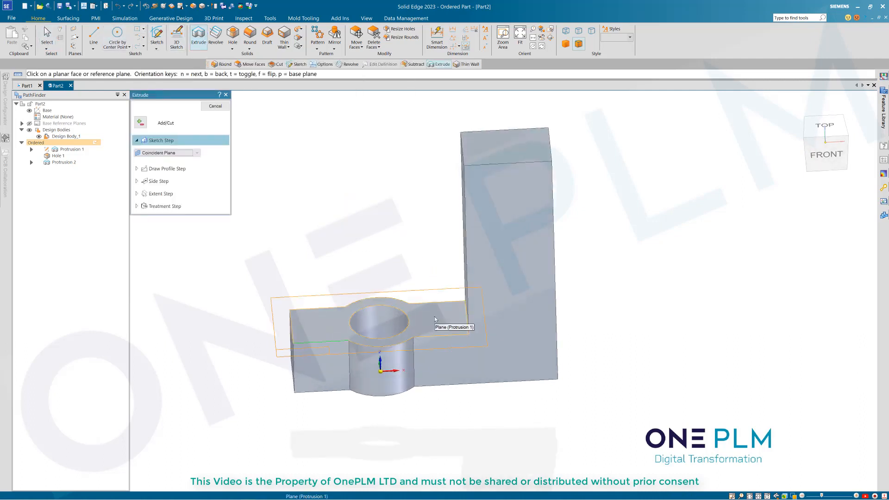
left_click(435, 317)
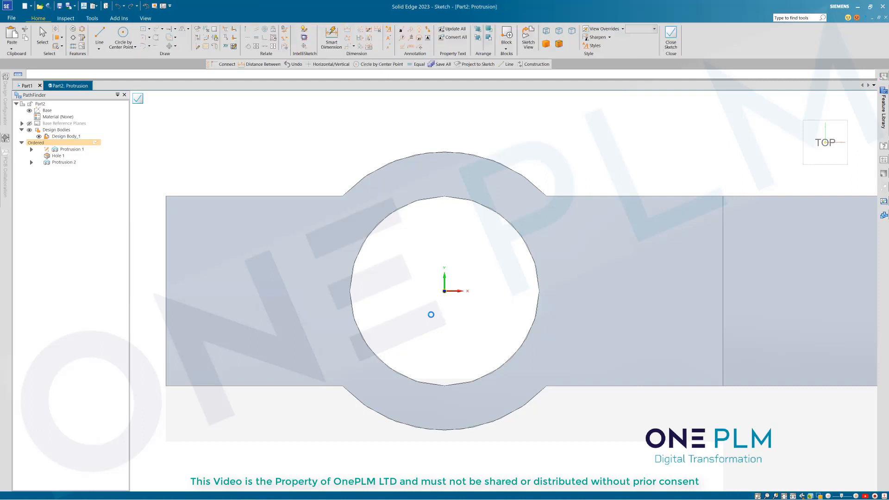
key("l")
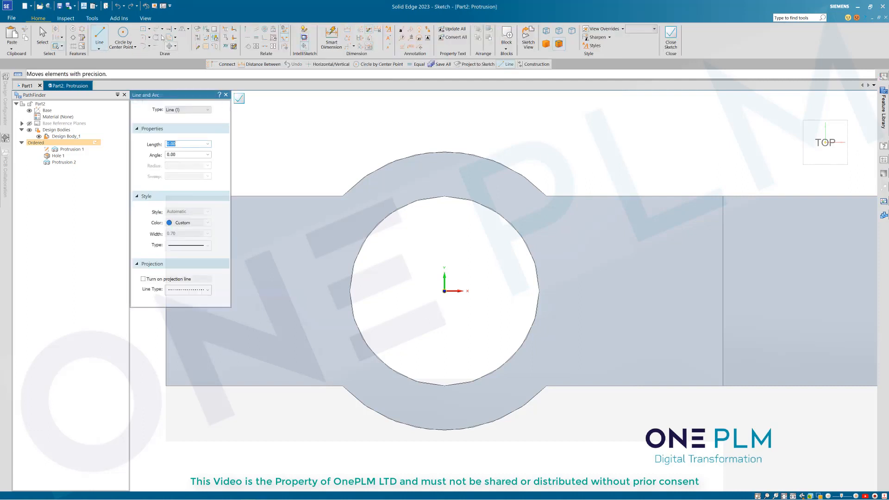
left_click(143, 30)
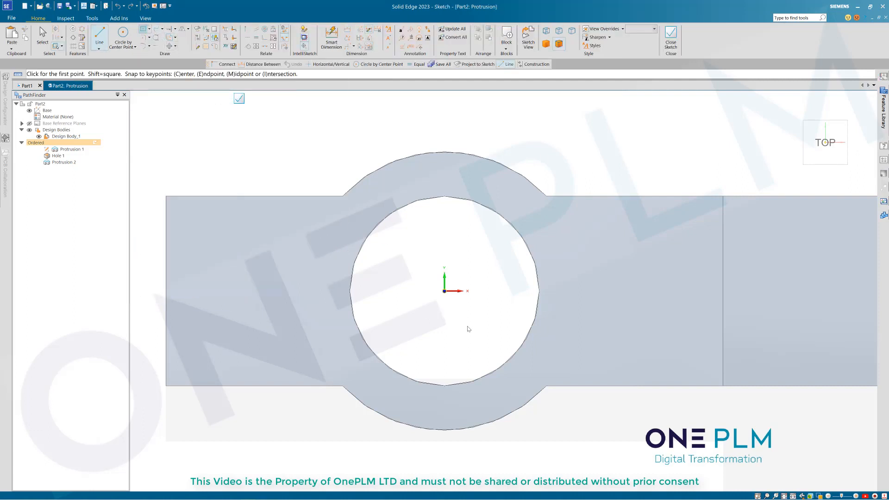
scroll(467, 327, "down", 3)
left_click(407, 308)
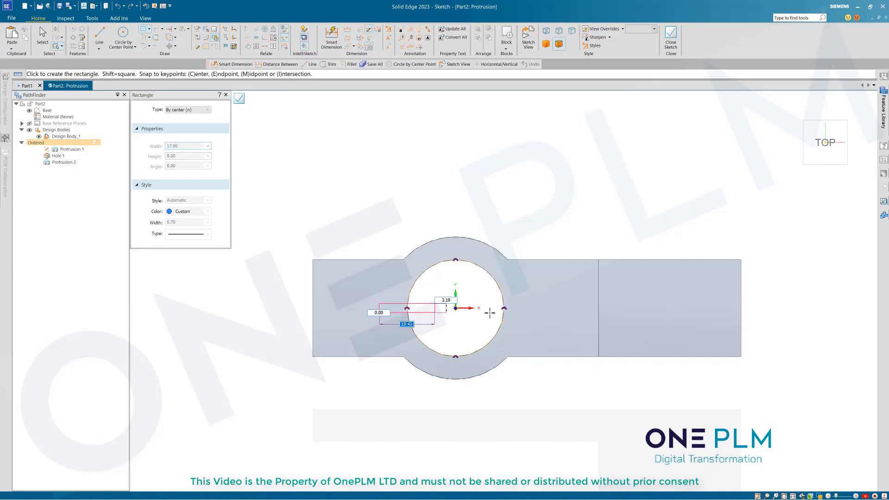
left_click(539, 322)
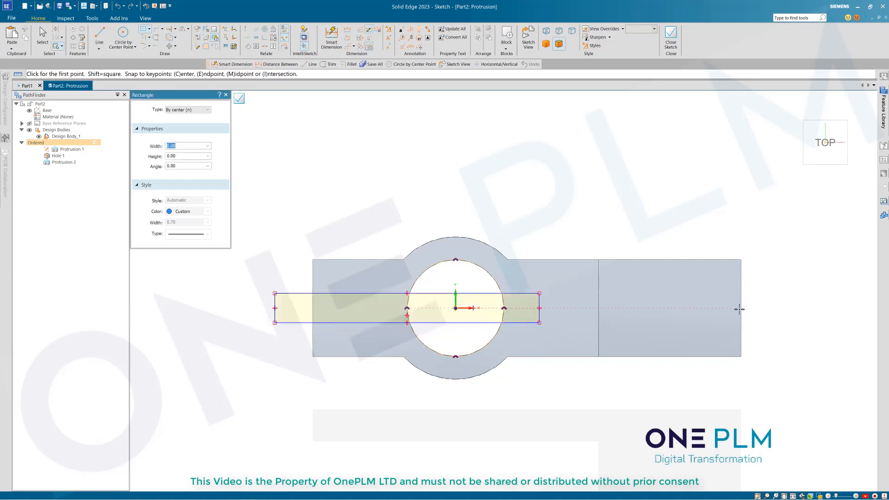
left_click(740, 308)
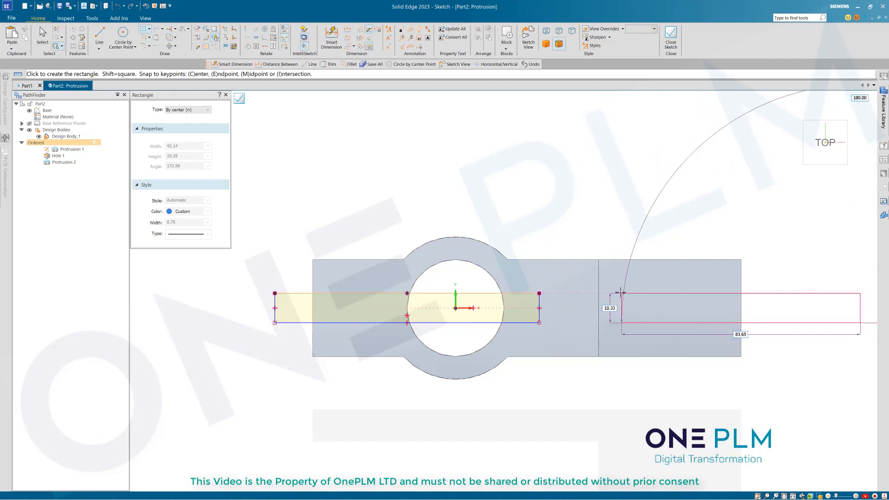
left_click(621, 293)
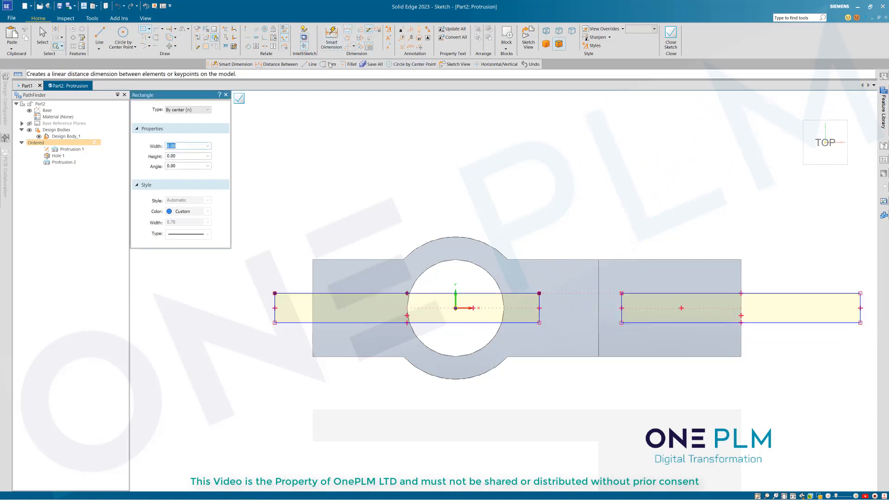
left_click(275, 307)
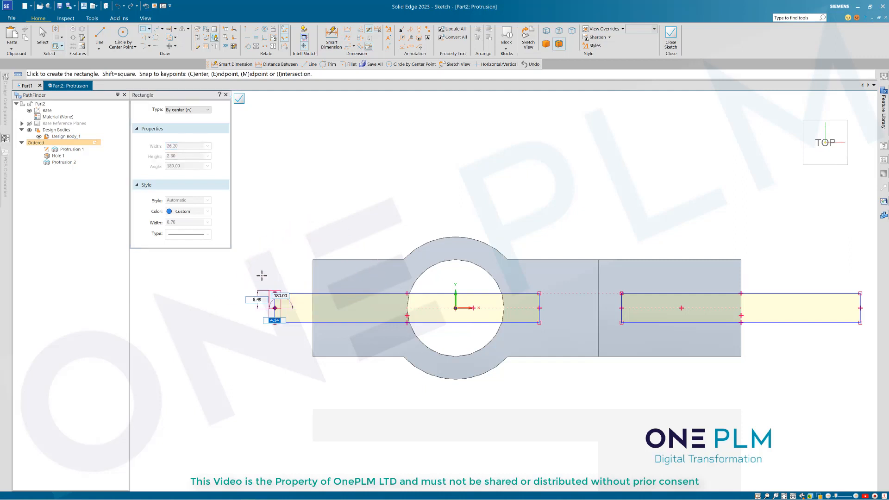
Step: Dimension the left slot rectangle's height to 8
left_click(331, 37)
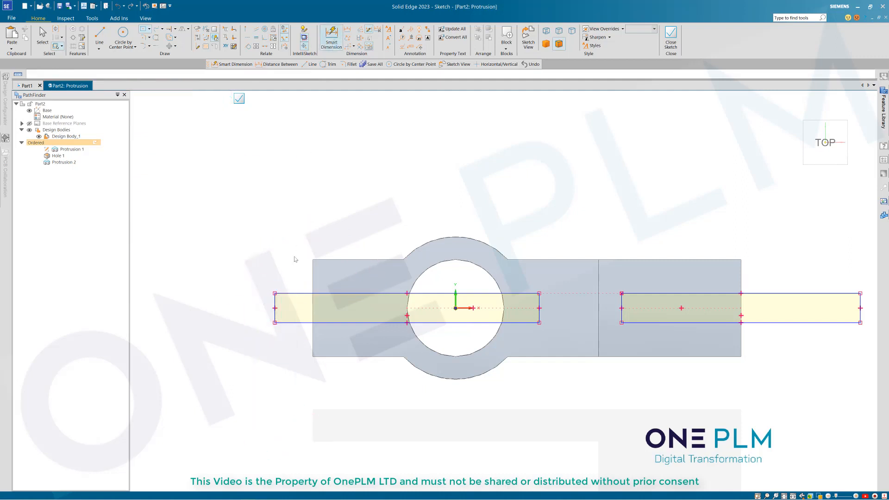
left_click(274, 301)
left_click(253, 280)
type("8")
key("Return")
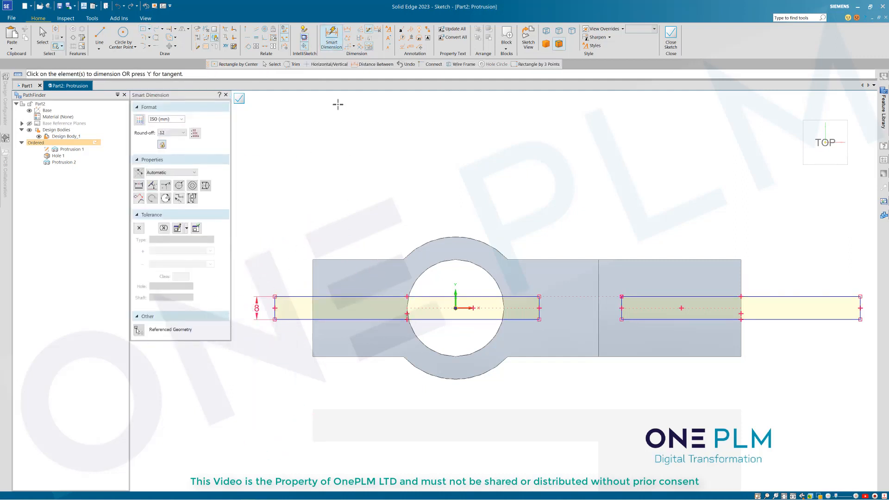
Step: Place both slots 34 from the bore centre and the base's right end, then close the sketch
left_click(347, 31)
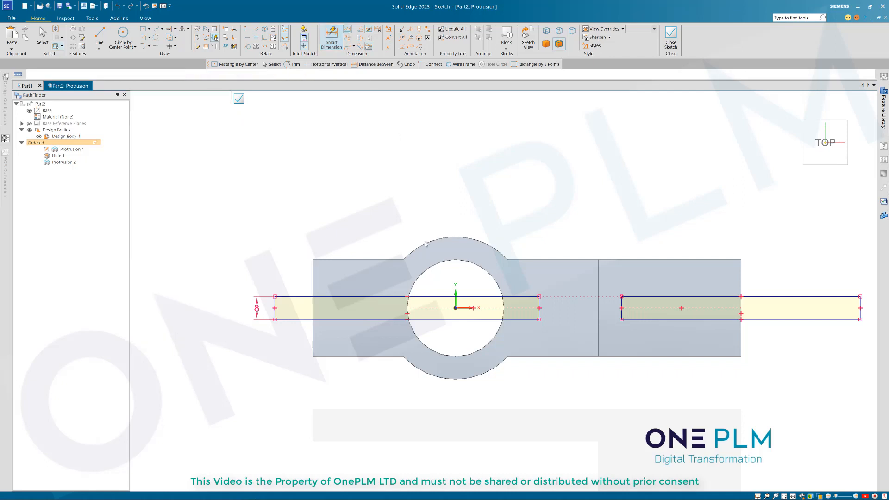
left_click(454, 300)
left_click(539, 298)
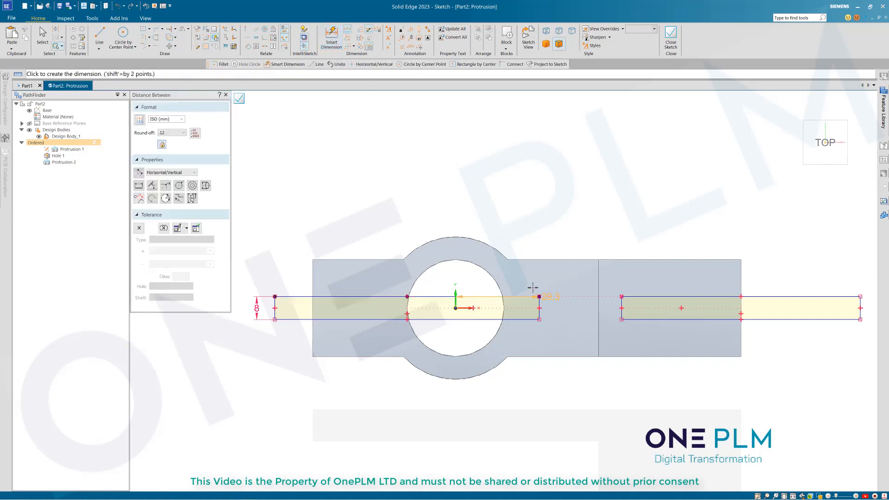
left_click(516, 218)
type("34")
key("Return")
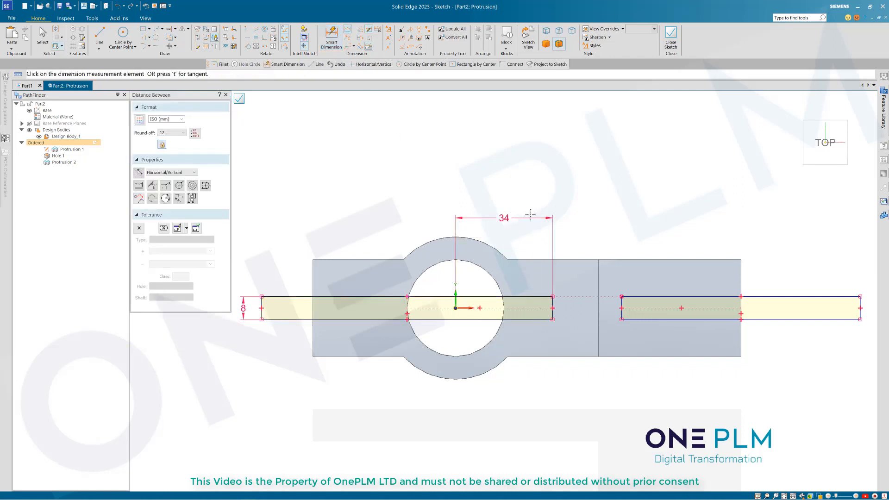
left_click(741, 266)
left_click(620, 299)
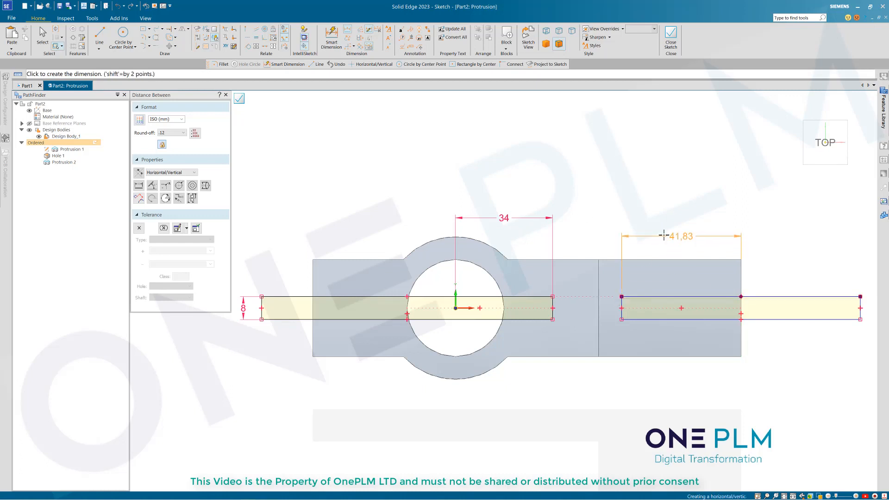
left_click(664, 235)
key("Return")
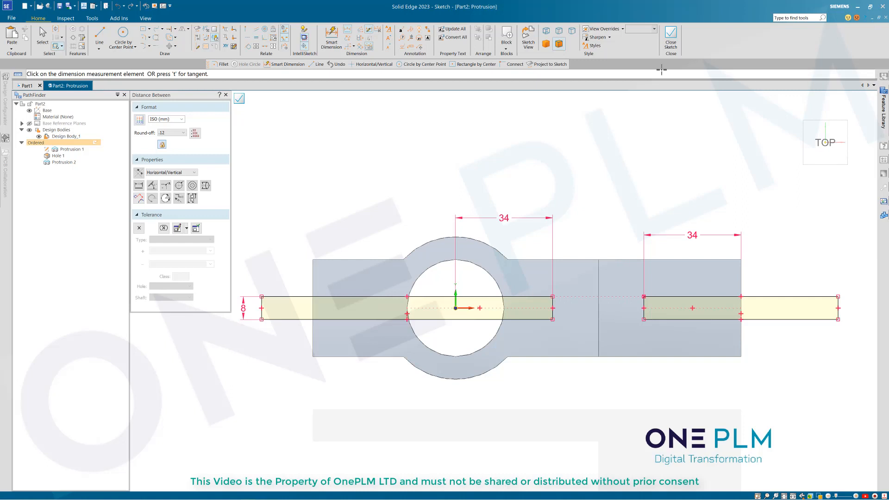
left_click(671, 37)
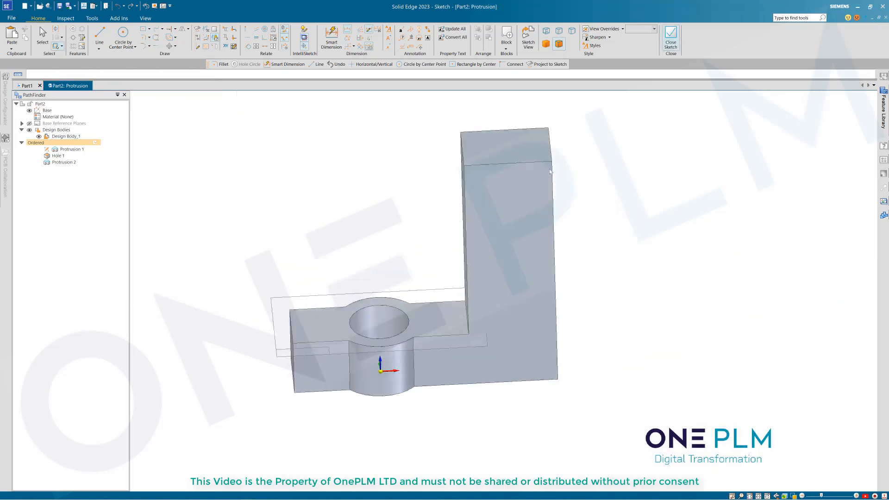
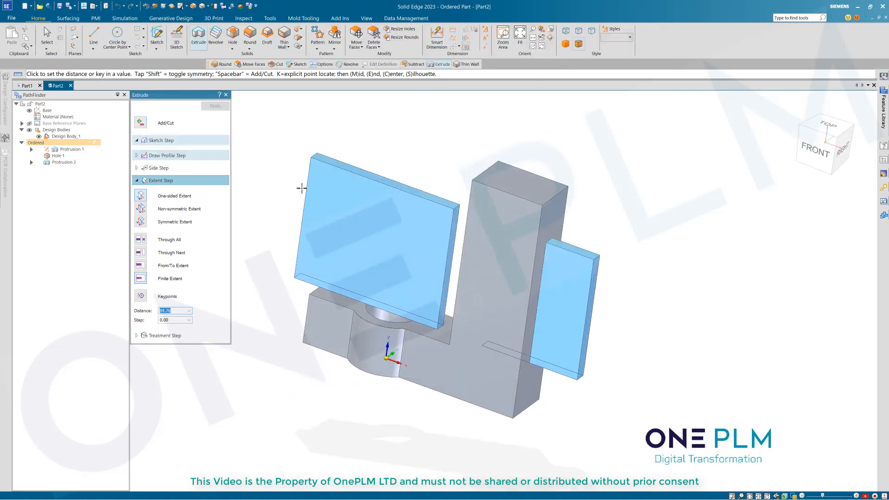
Step: Turn the extrude into a symmetric cut so the slot passes through both legs of the bracket
key("space")
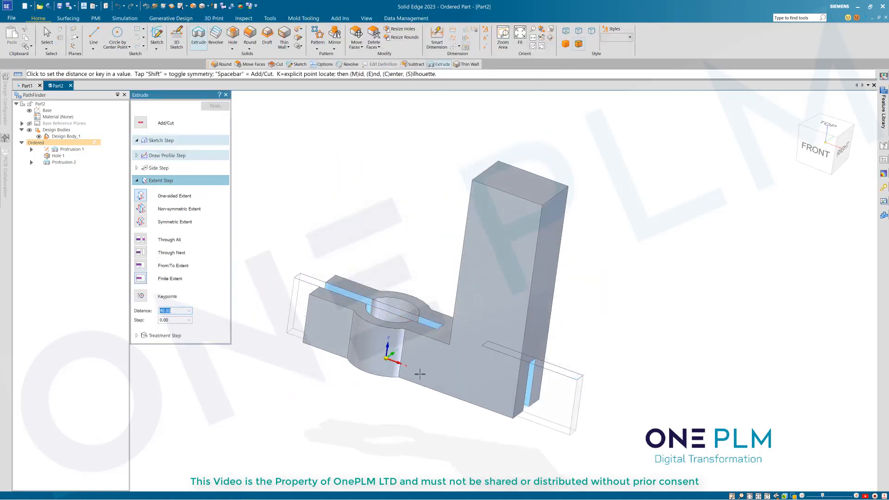
key("shift")
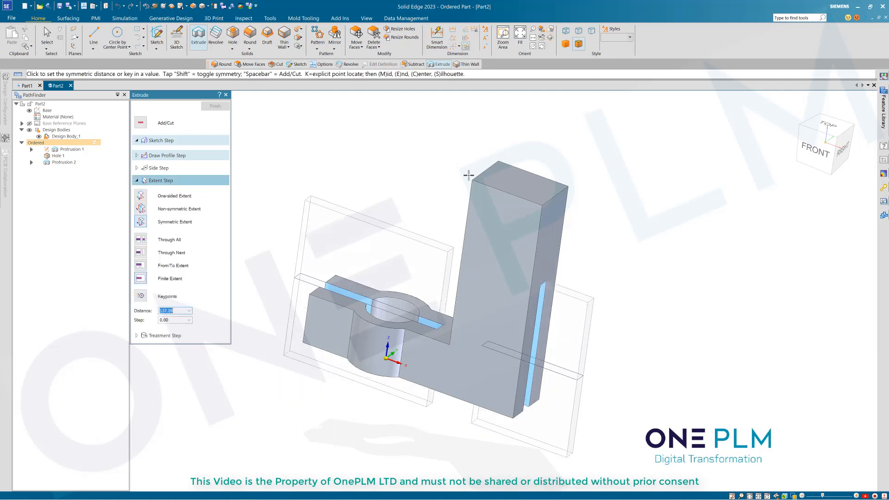
left_click(488, 126)
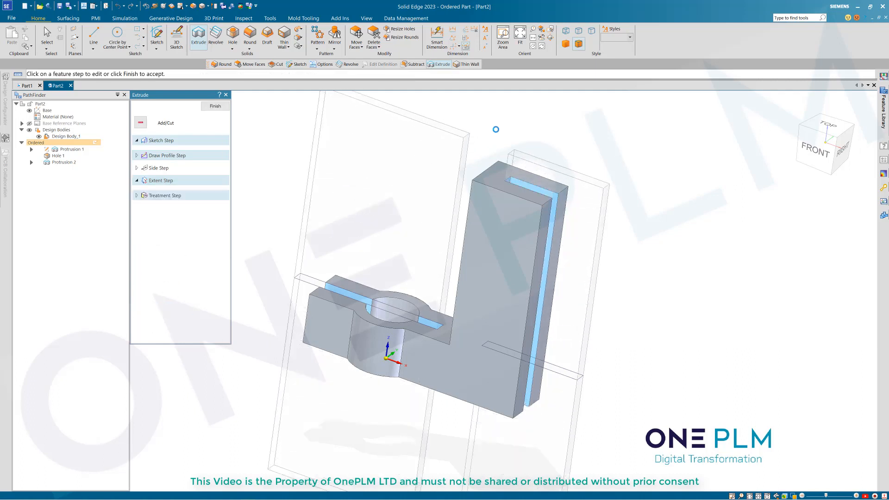
left_click(215, 107)
key("Escape")
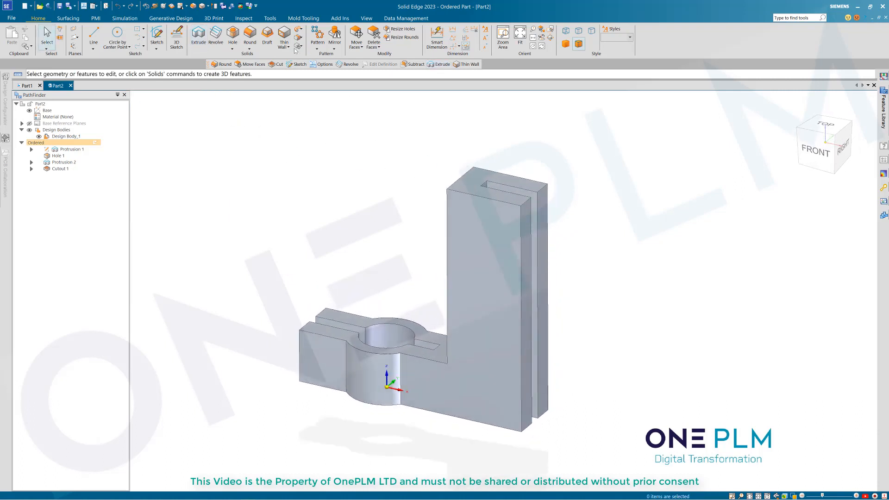
left_click(250, 34)
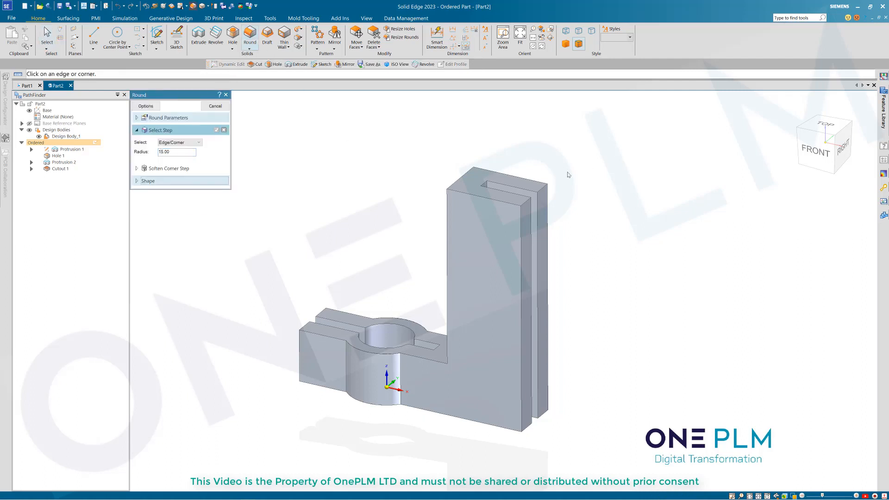
Step: Pick the outer edges of both base prongs and the boss edge for a 15 mm round
left_click(818, 156)
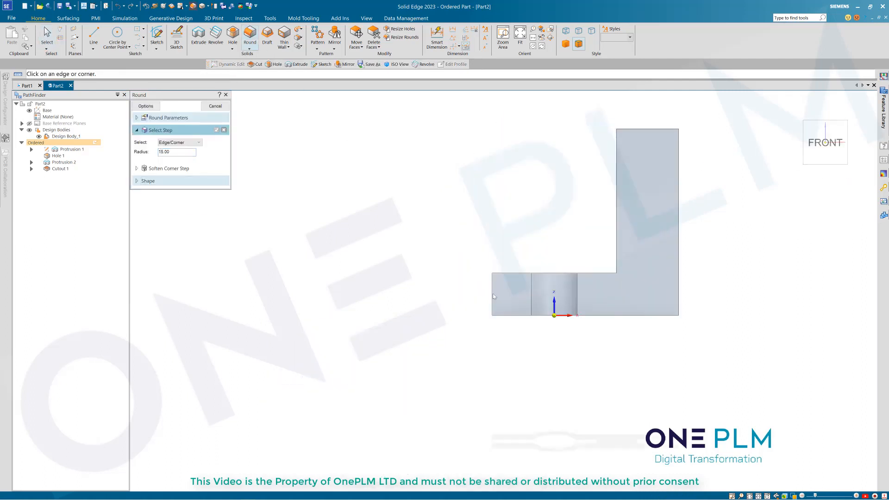
left_click(466, 282)
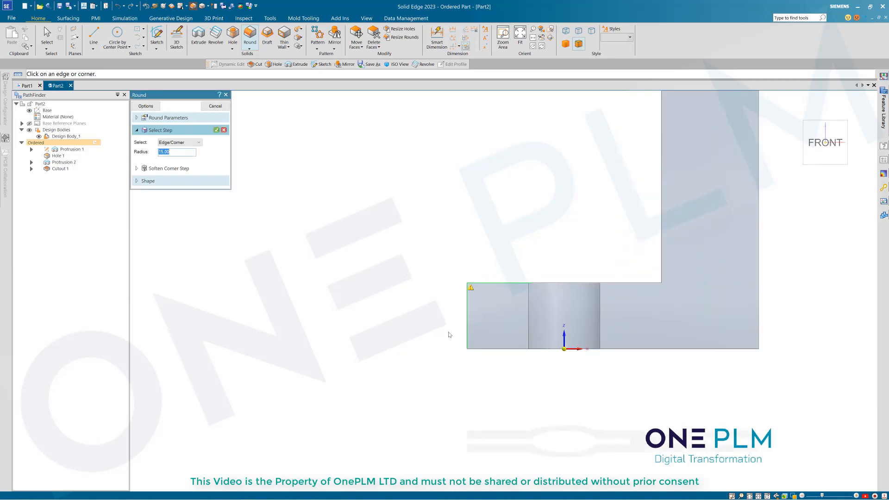
left_click(225, 133)
key("ctrl+i")
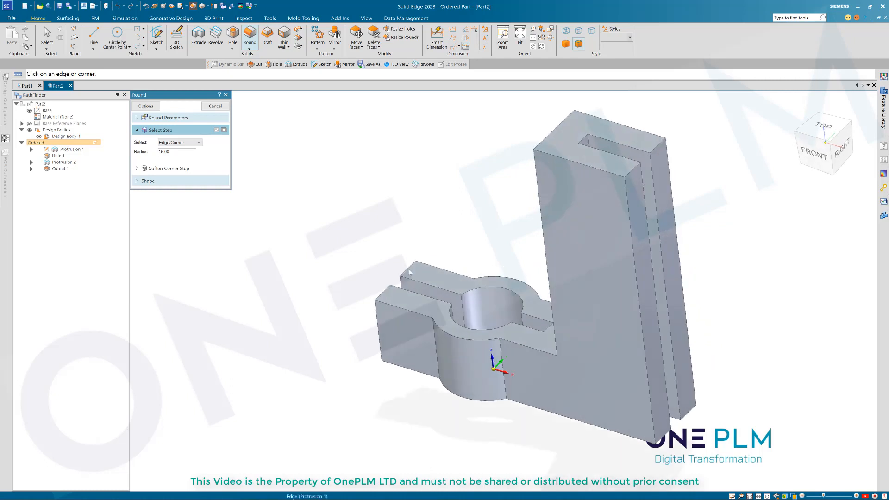
left_click(408, 269)
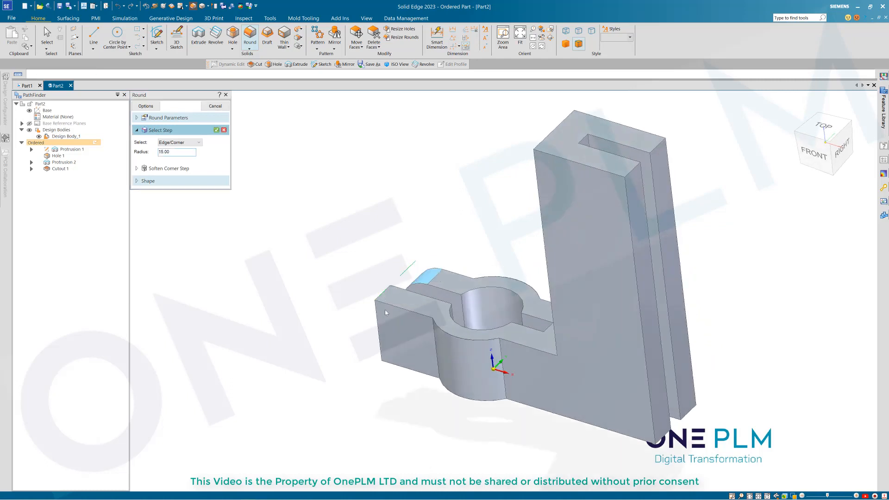
left_click(385, 292)
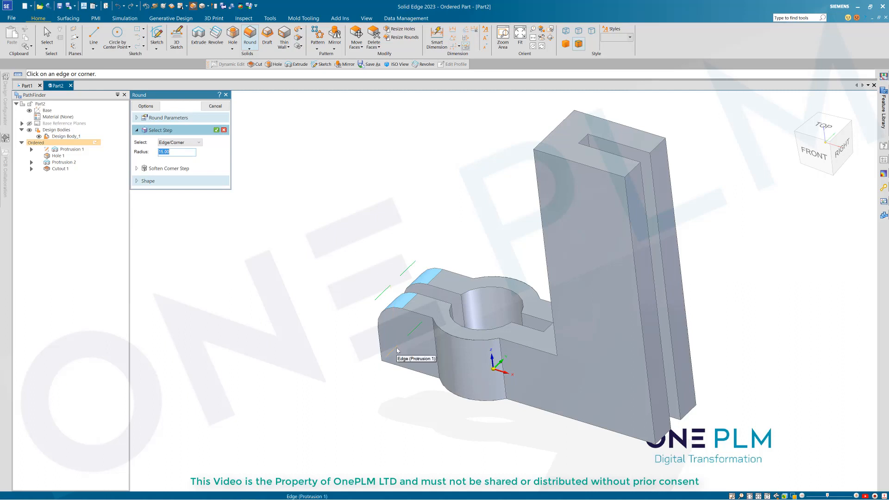
left_click(434, 340)
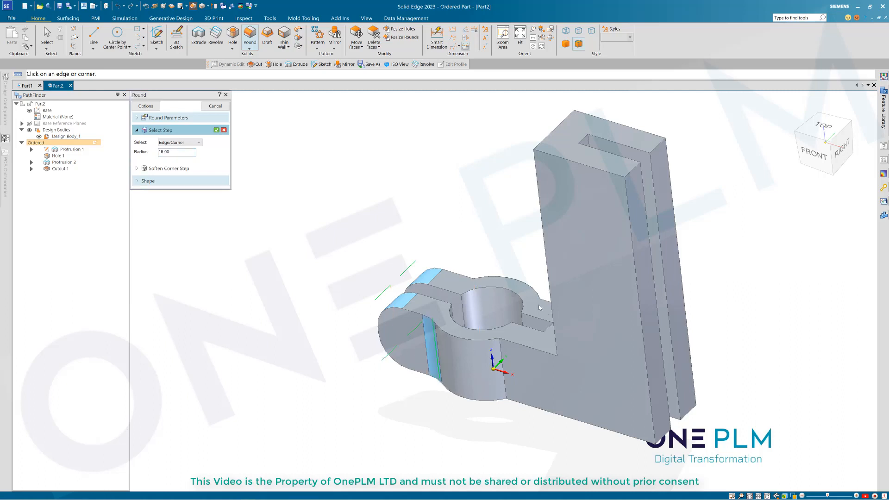
left_click(502, 354)
Step: Add the upright plates' top and bottom edges to the round selection
left_click(550, 135)
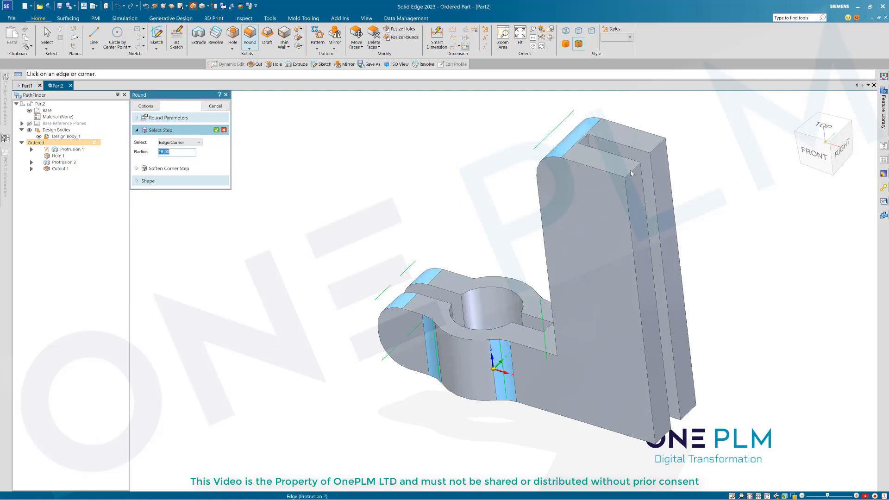
left_click(631, 173)
left_click(659, 149)
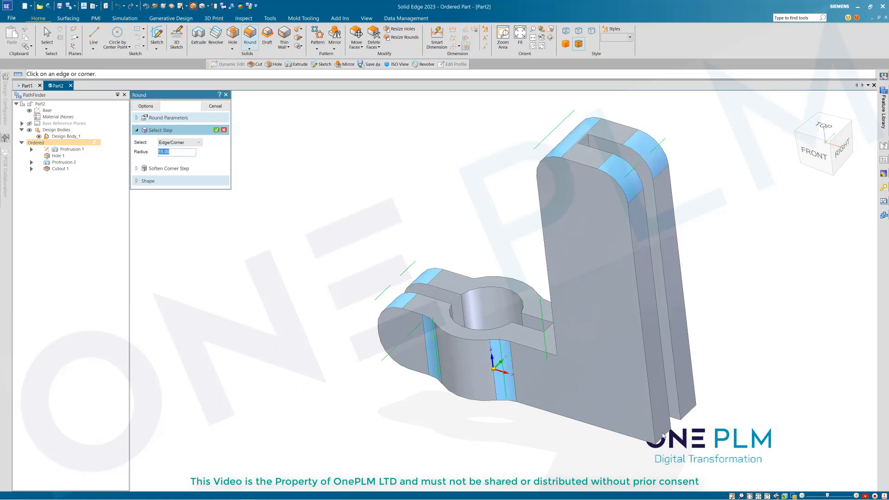
left_click(664, 437)
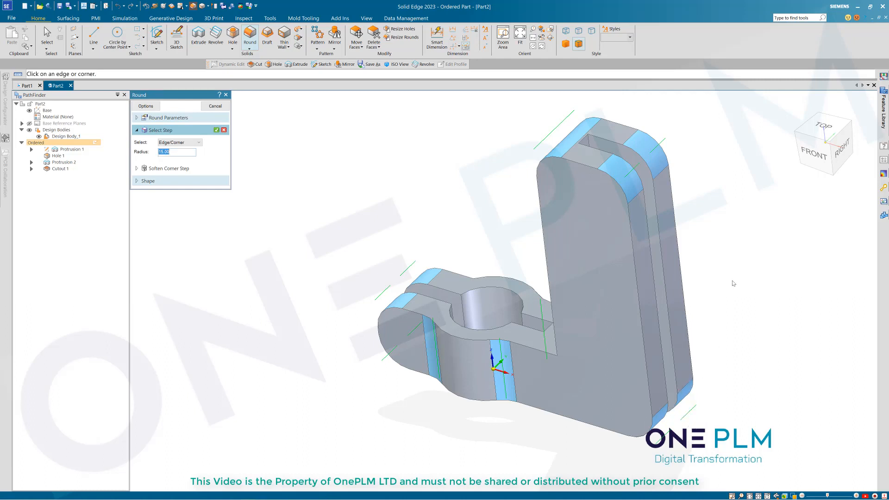
middle_click_drag(740, 280, 535, 198)
Step: Accept the picked edges, preview and finish the 15 mm Round 1
key("ctrl+j")
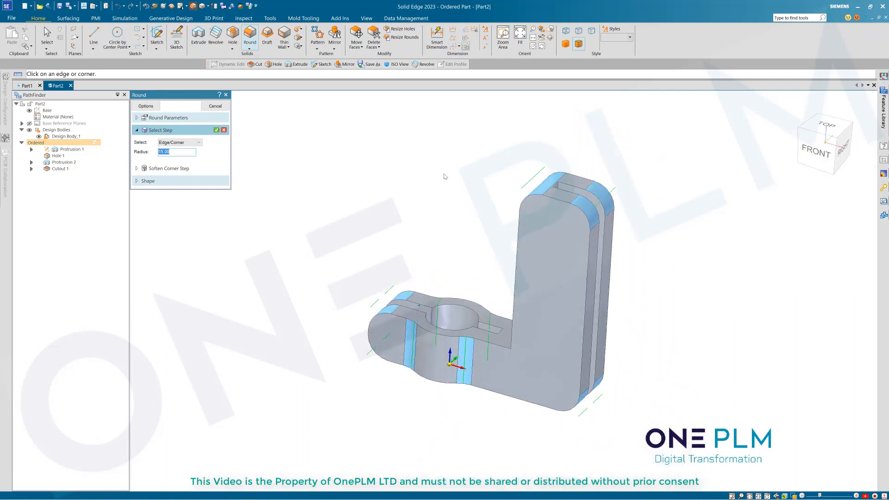
right_click(421, 207)
right_click(424, 202)
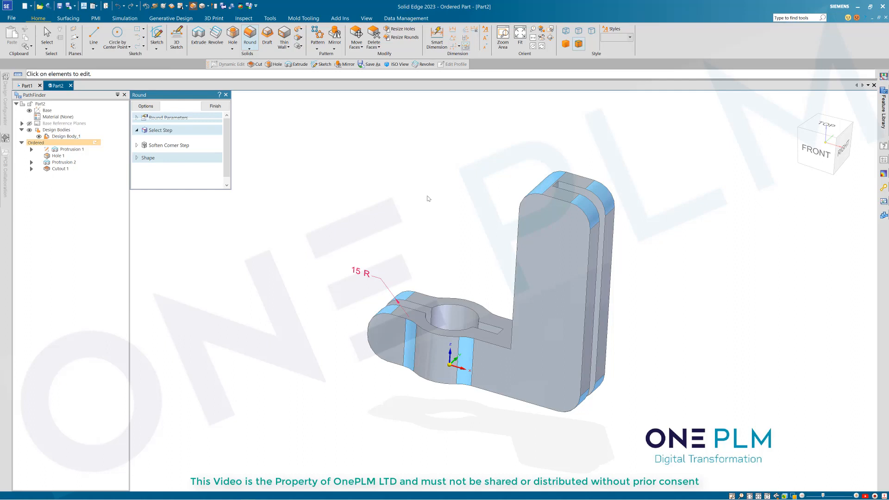
left_click(213, 109)
middle_click_drag(416, 183, 401, 174)
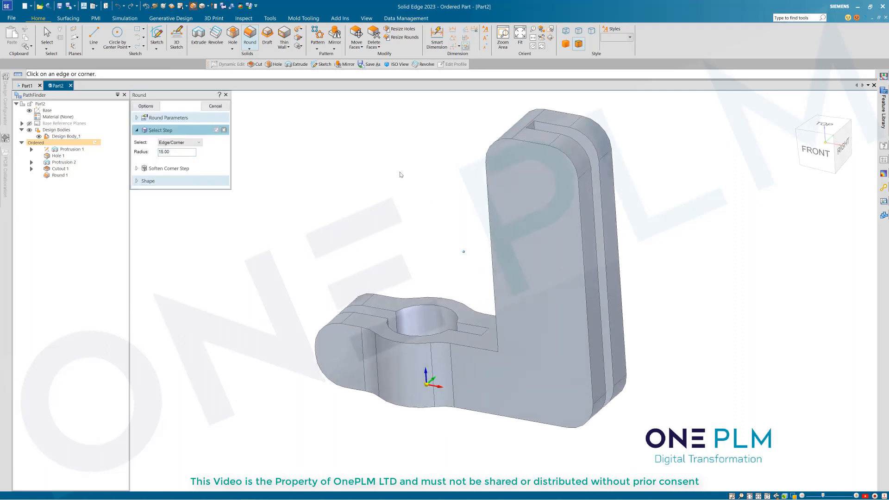
left_click(224, 109)
Step: Roll the history back to Protrusion 2, then further back to Protrusion 1
key("ctrl+j")
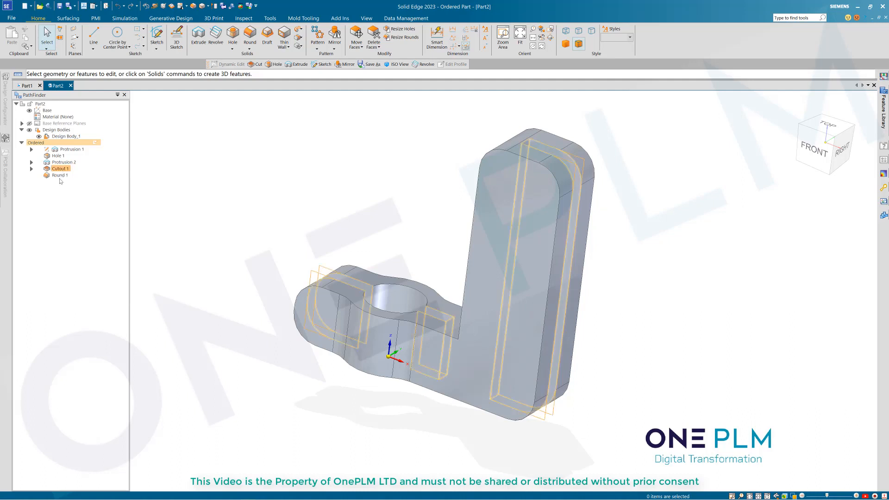
left_click(59, 162)
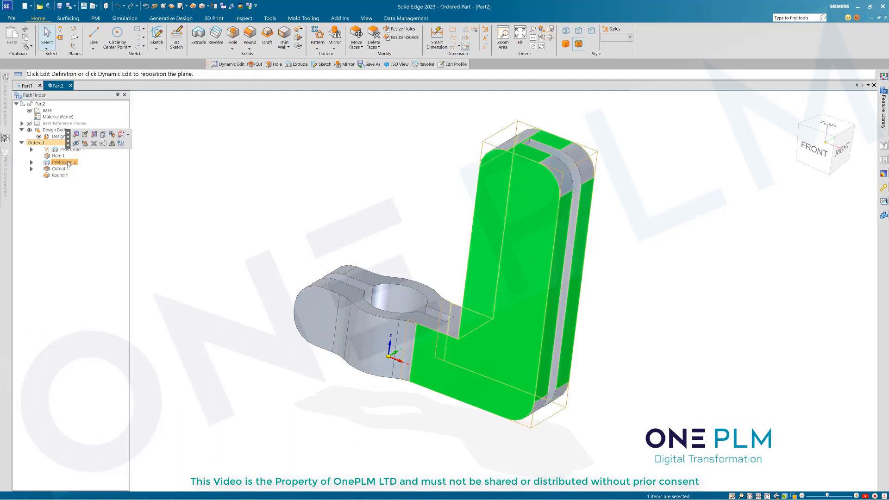
right_click(67, 162)
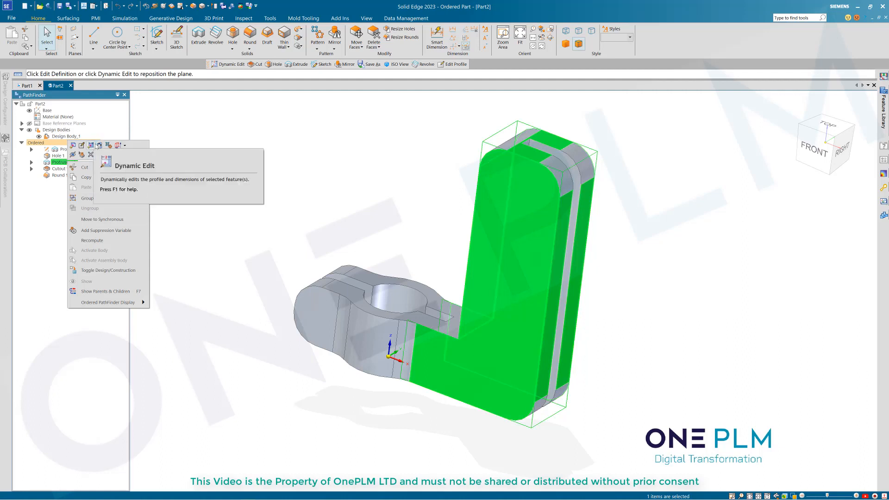
left_click(99, 146)
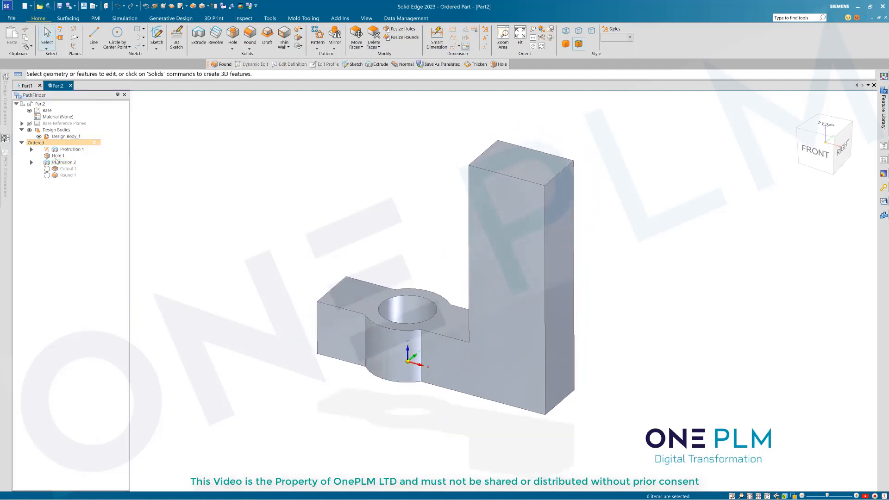
left_click(69, 149)
right_click(69, 149)
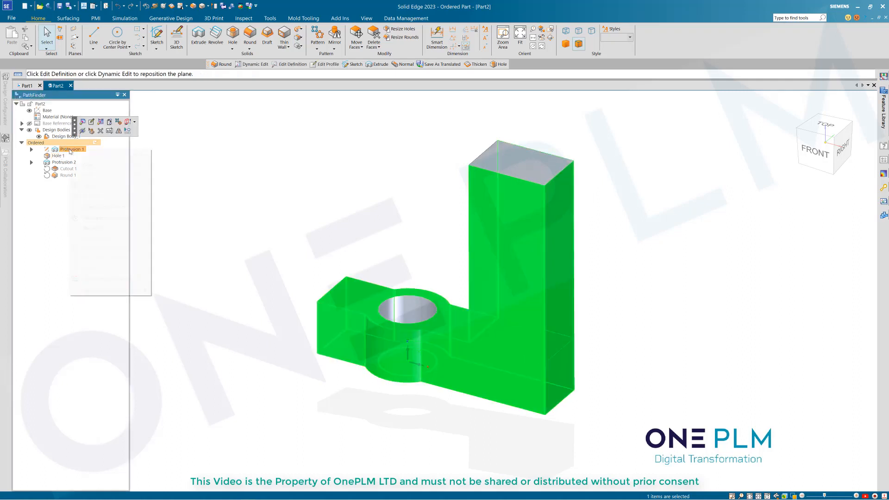
left_click(101, 133)
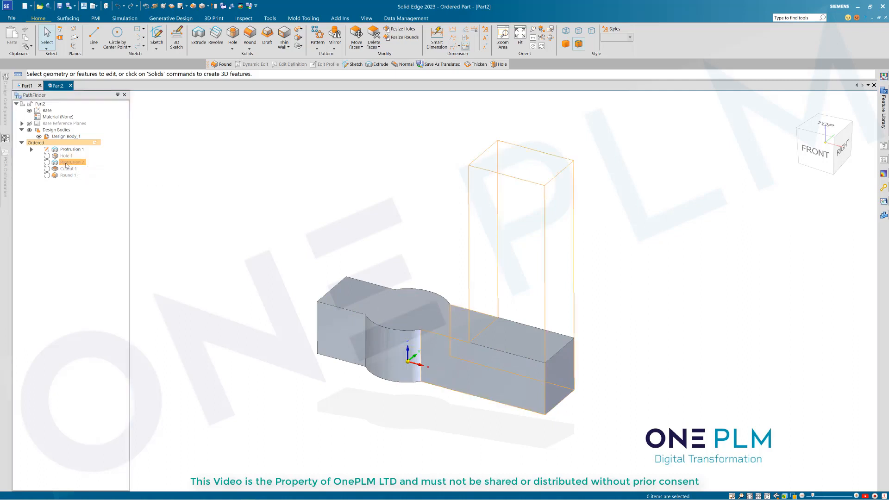
Step: Roll forward and move Hole 1 below Protrusion 2 in the feature order
double_click(67, 162)
left_click(59, 157)
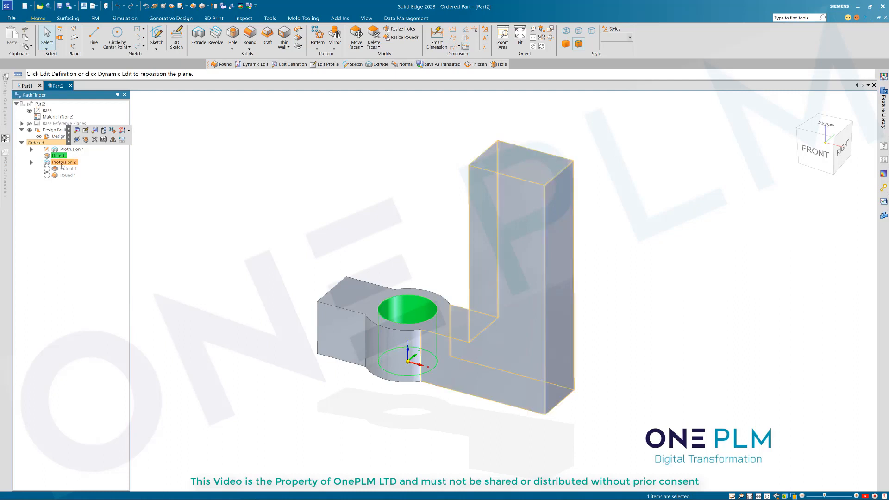
left_click(99, 203)
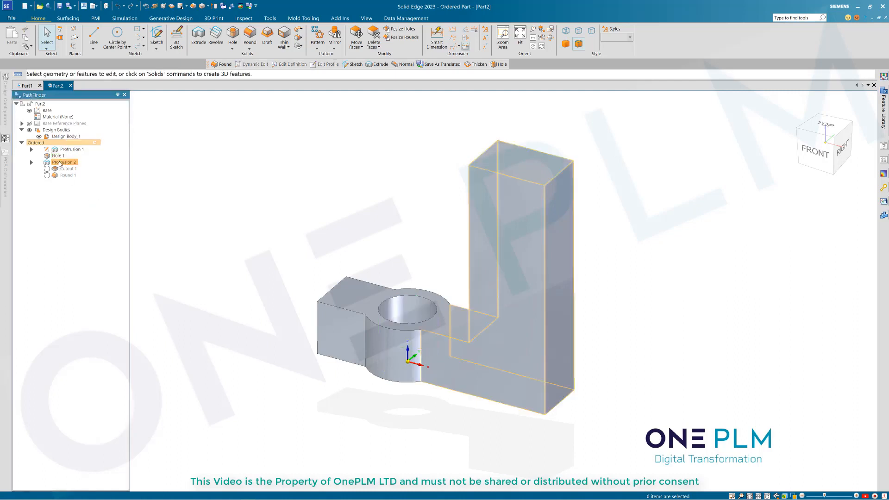
left_click(59, 157)
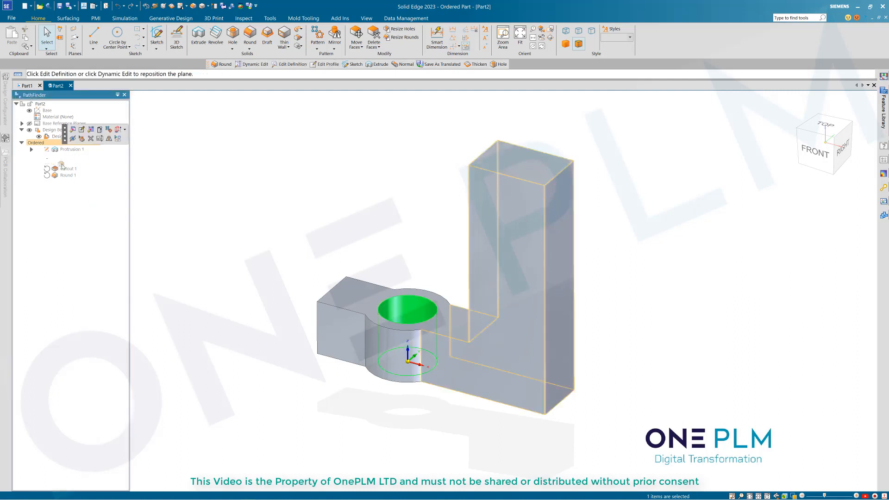
left_click_drag(62, 164, 62, 165)
left_click(80, 205)
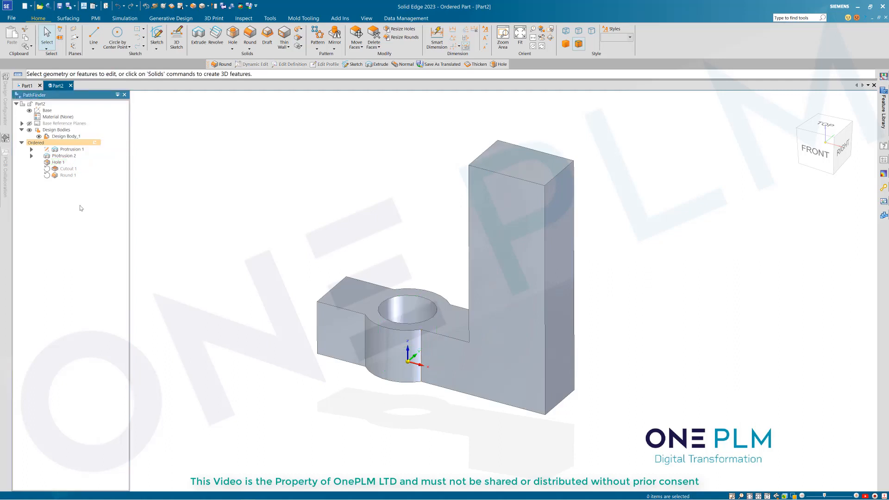
Step: Roll the model back to Protrusion 2, showing the base joined to the upright wall
left_click(65, 156)
double_click(65, 156)
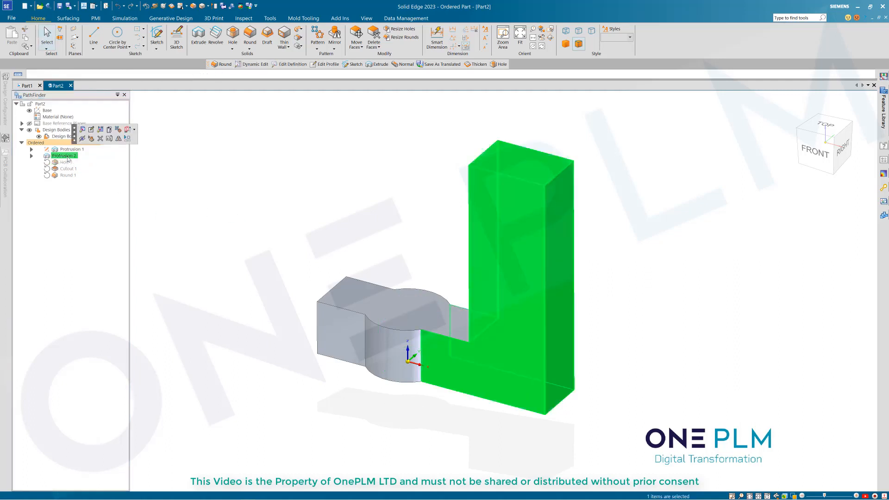
left_click(217, 186)
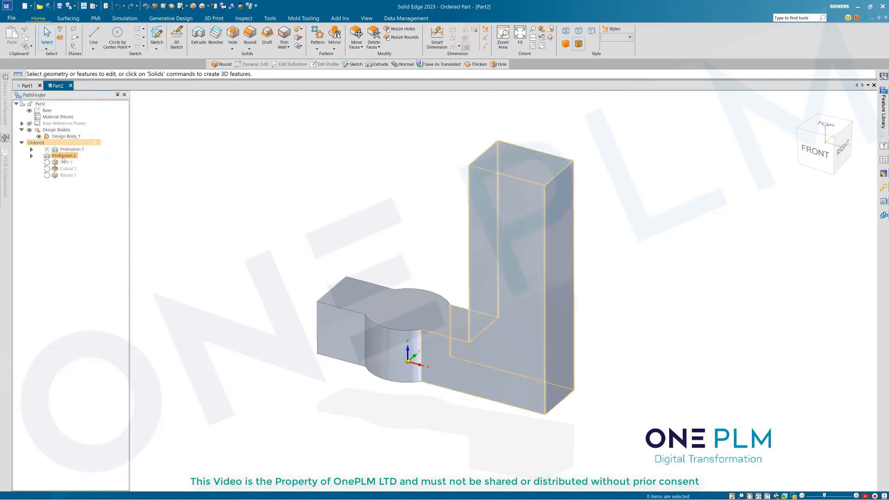
left_click(63, 158)
right_click(63, 157)
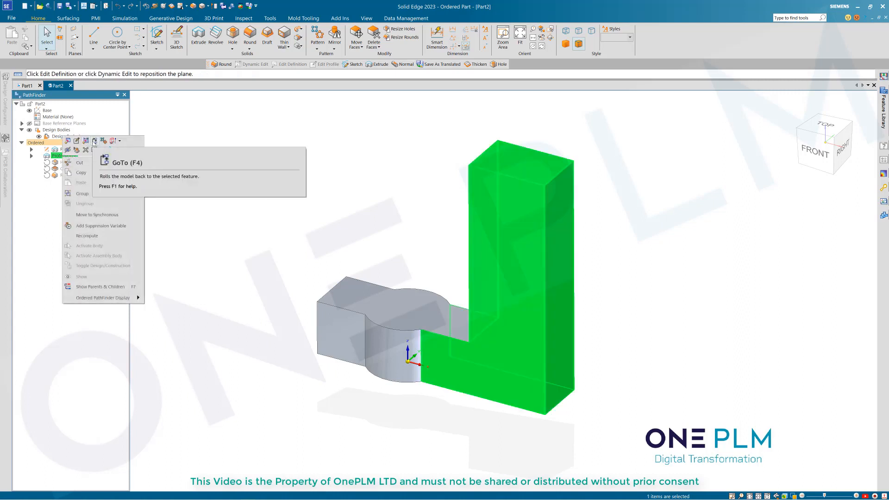
left_click(185, 224)
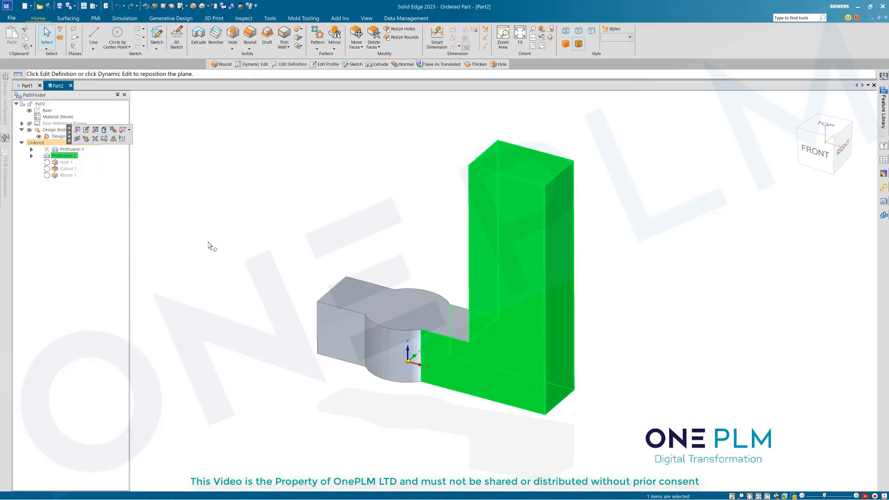
right_click(196, 36)
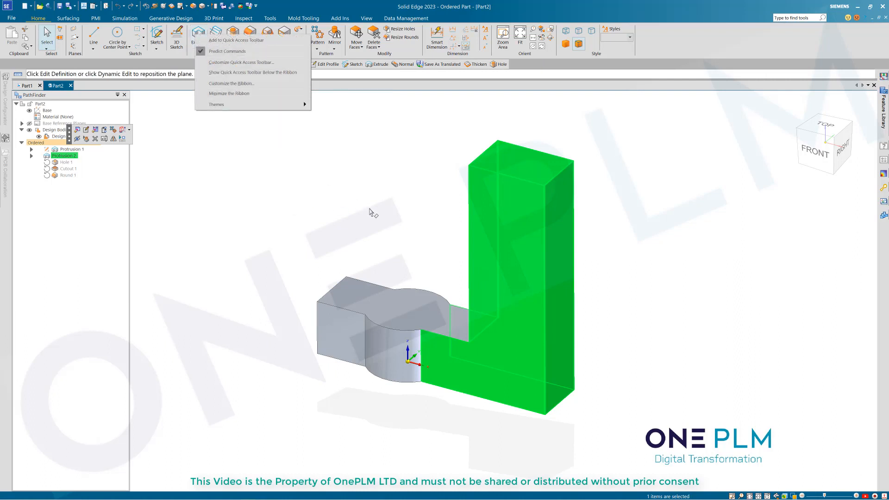
left_click(372, 211)
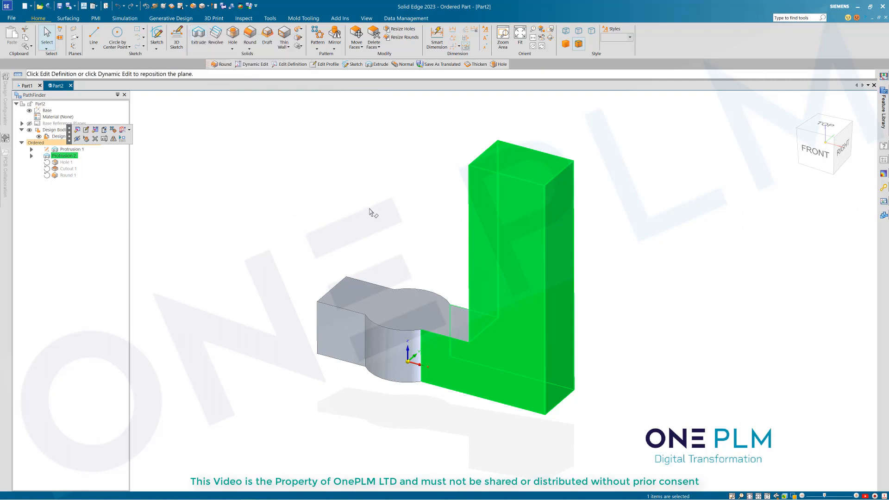
left_click(373, 212)
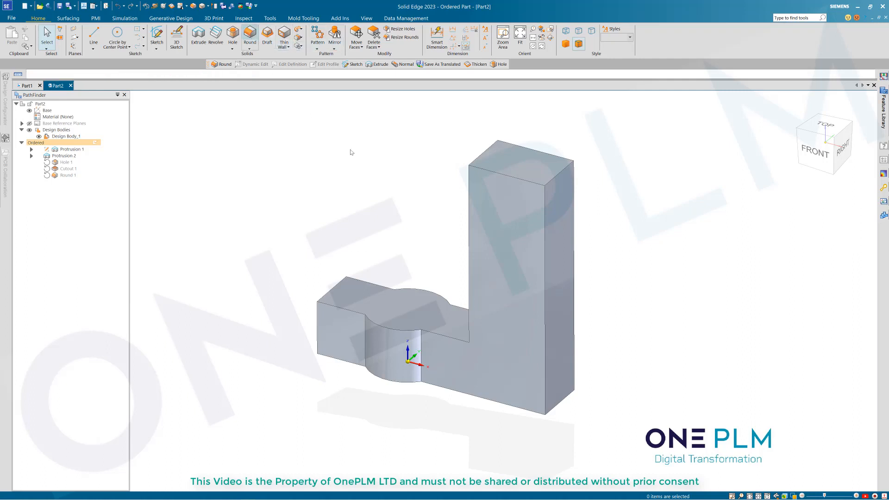
left_click(180, 142)
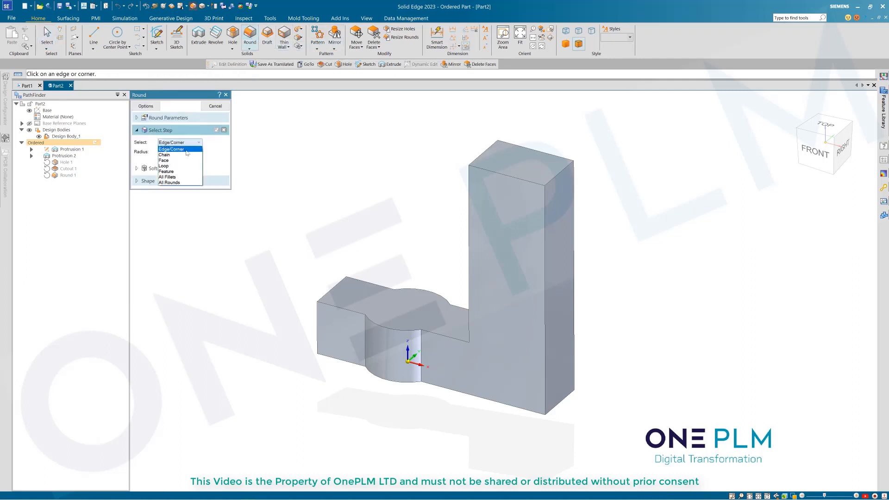
left_click(176, 182)
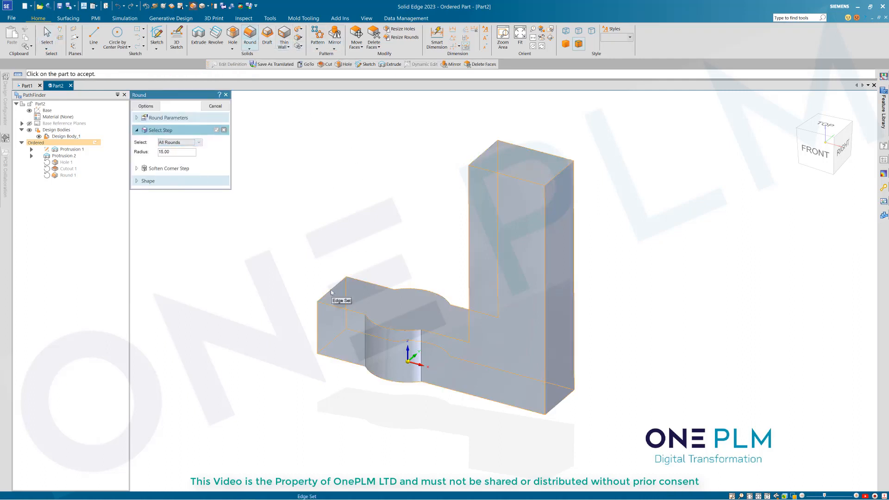
left_click(337, 300)
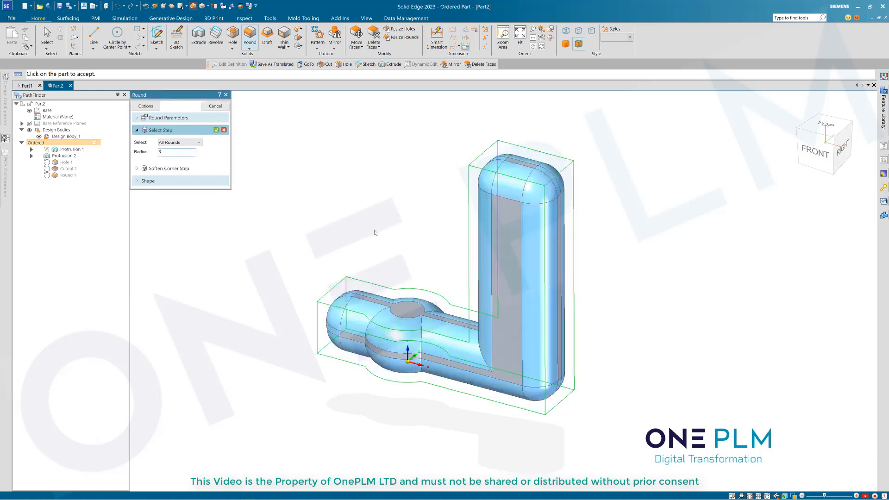
key("Return")
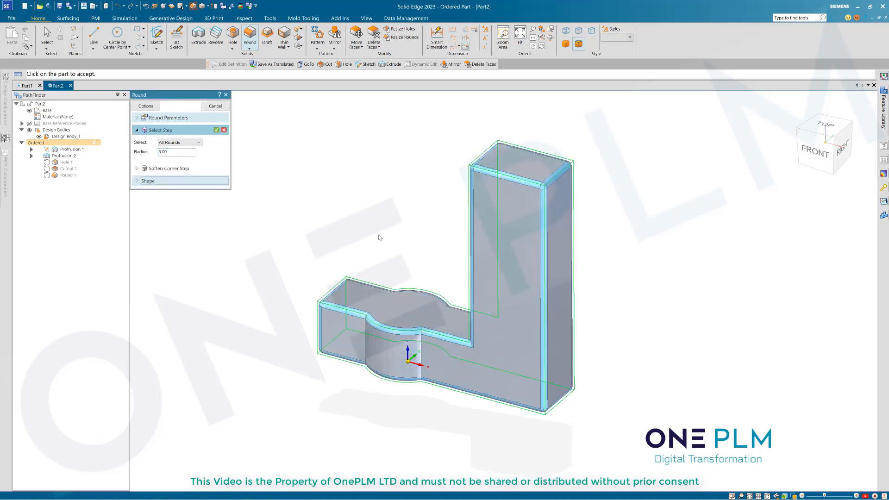
mouse_move(375, 250)
middle_mouse_down()
mouse_move(413, 240)
mouse_move(368, 232)
mouse_move(379, 261)
mouse_move(383, 246)
middle_mouse_up()
key("Escape")
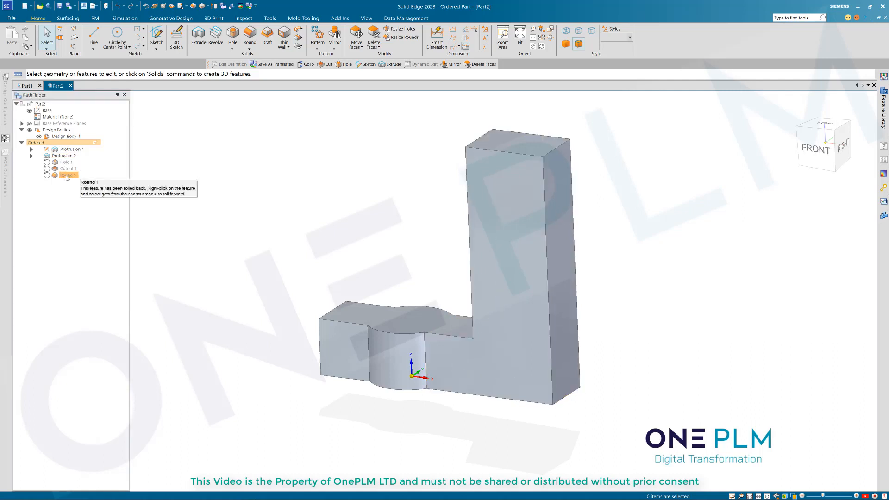
Step: Roll forward to all features and show Round 1's parent and child features
double_click(68, 175)
left_click(58, 176)
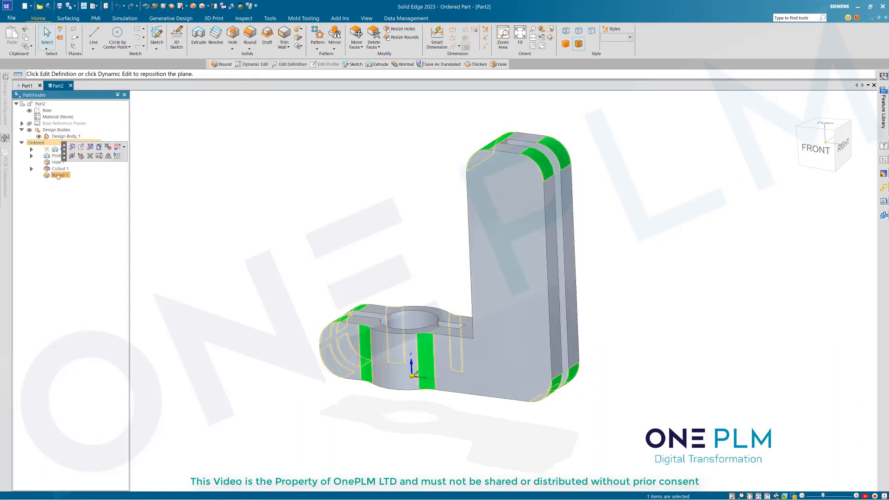
right_click(59, 176)
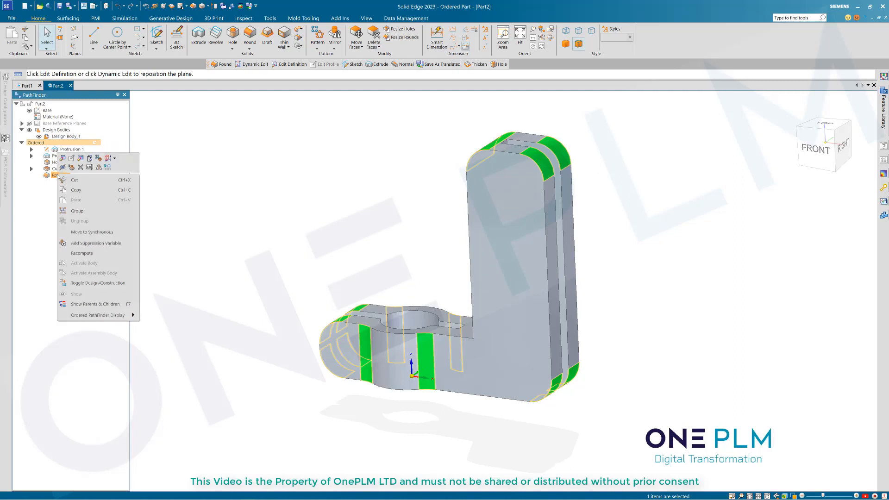
left_click(95, 304)
left_click(81, 204)
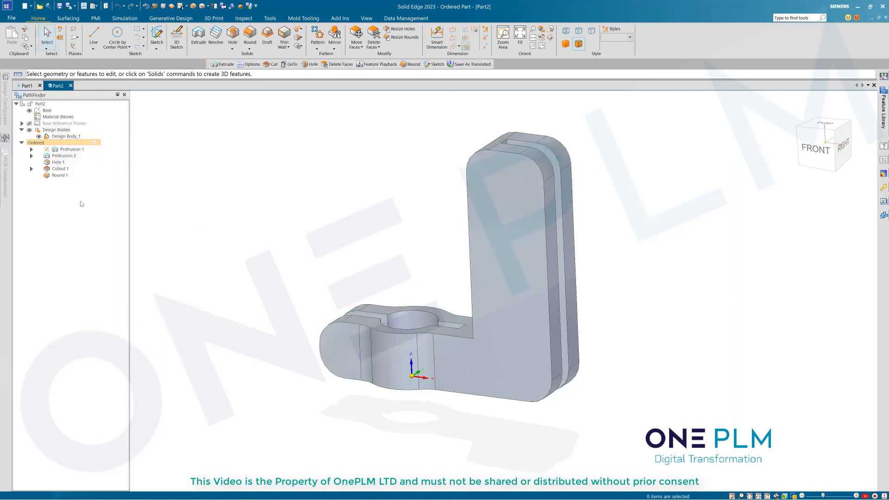
Step: Move Round 1 ahead of Hole 1 and roll the model back to Round 1
left_click(59, 176)
middle_click_drag(264, 240, 261, 239)
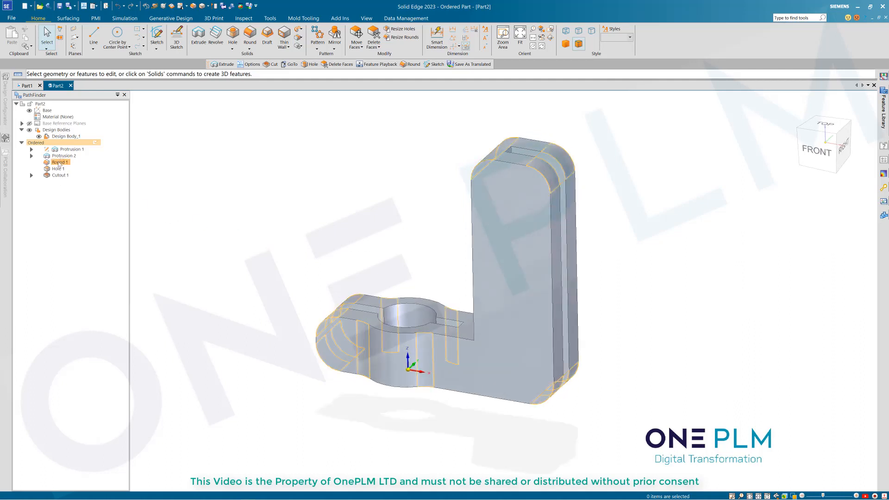
double_click(59, 162)
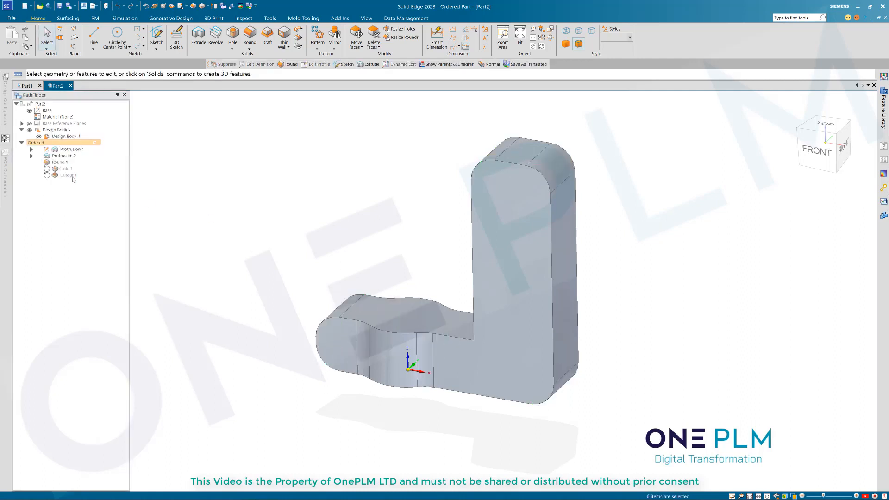
left_click(249, 35)
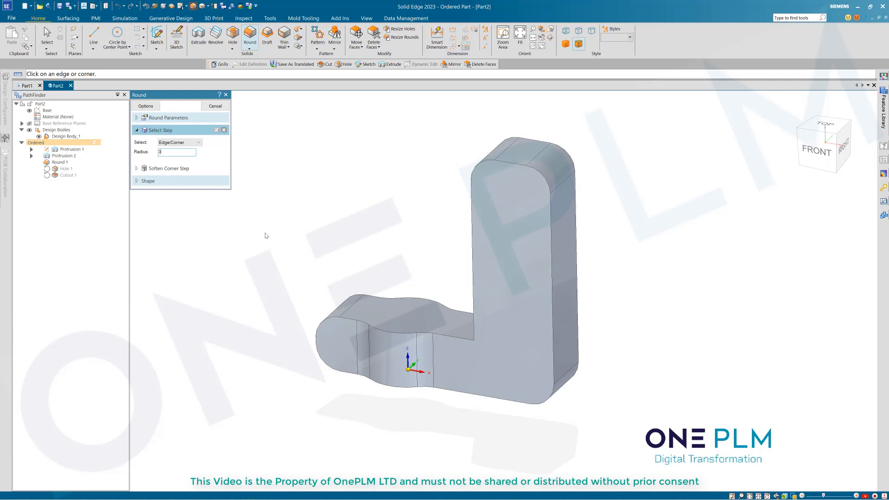
Step: Round all edges of the part at 3 mm as Round 2
left_click(180, 143)
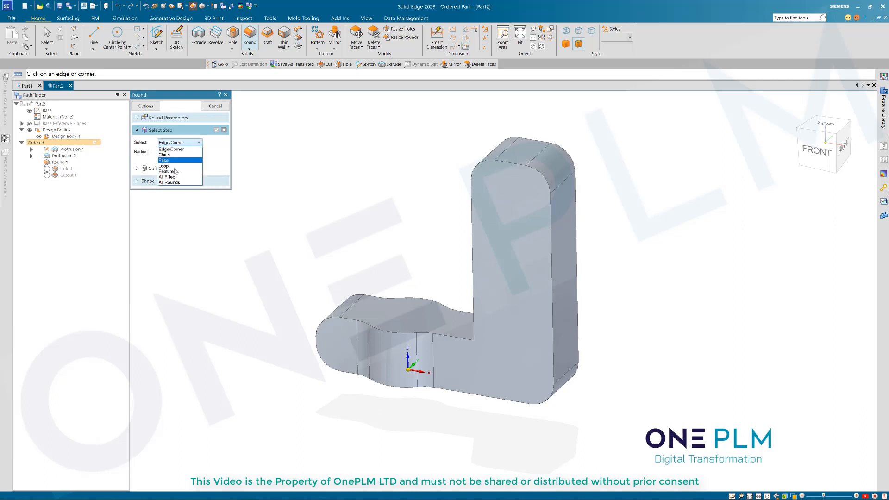
left_click(175, 184)
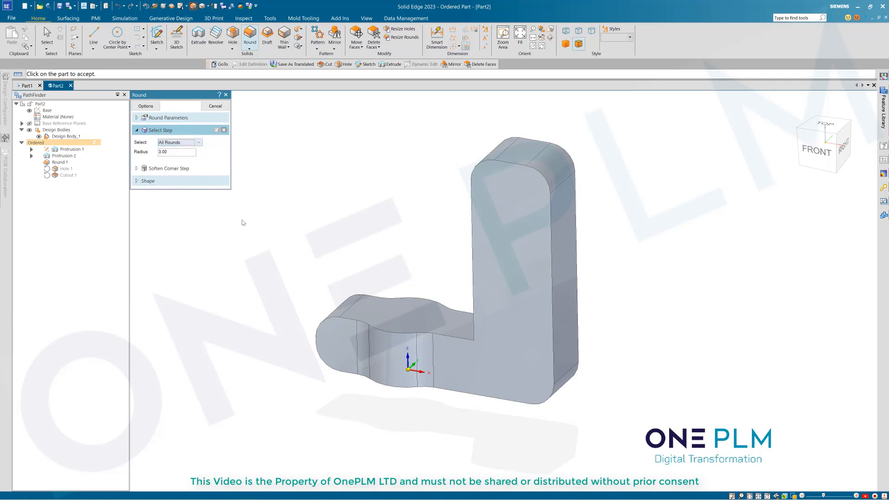
left_click(349, 326)
middle_click_drag(383, 260, 387, 242)
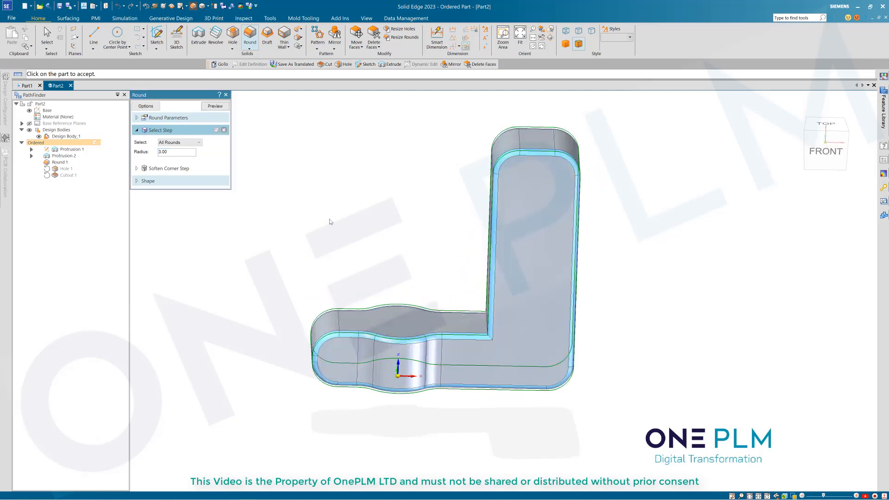
left_click(216, 130)
left_click(215, 106)
left_click(215, 106)
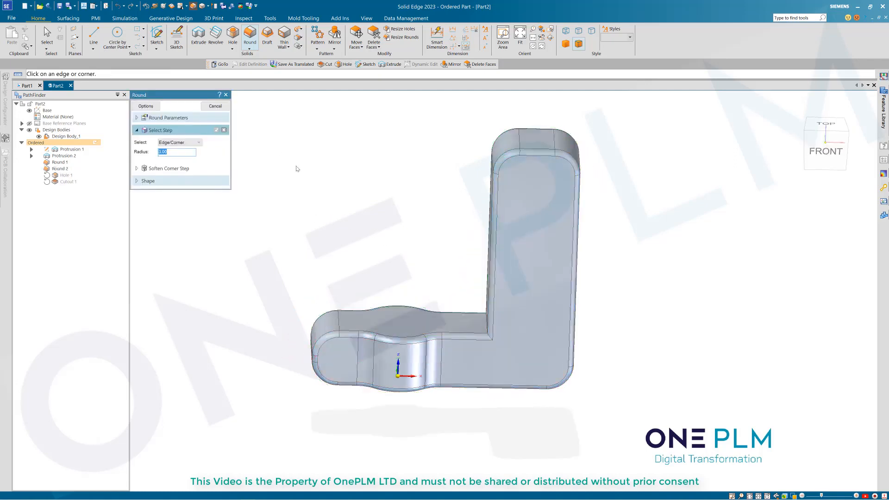
key("Escape")
Step: Round the inner corner edge between base and upright with a 6 mm radius
left_click(253, 37)
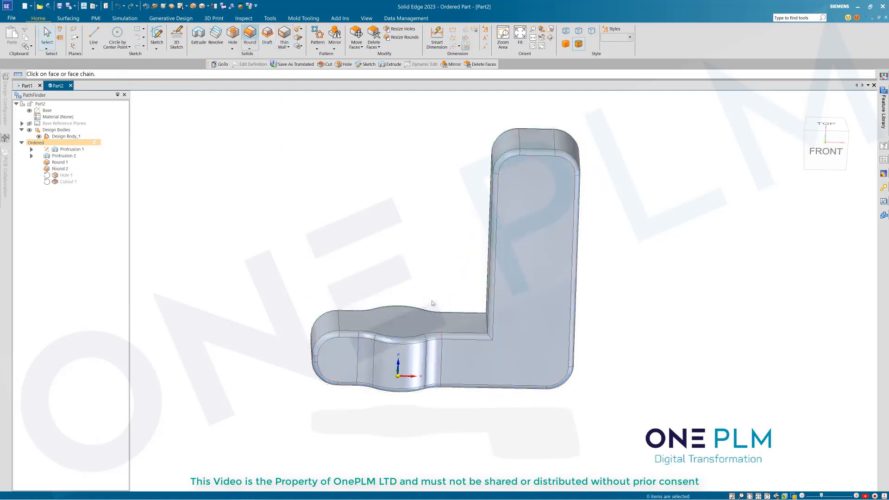
middle_click_drag(463, 315, 479, 320)
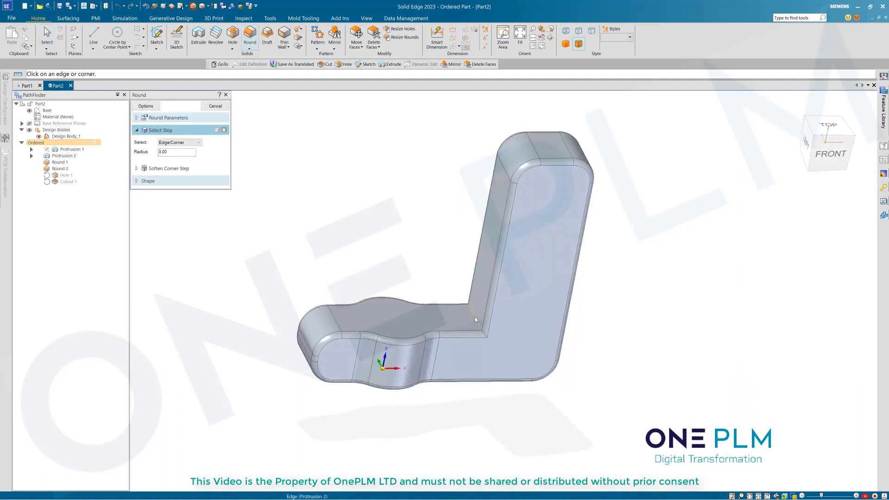
left_click(475, 318)
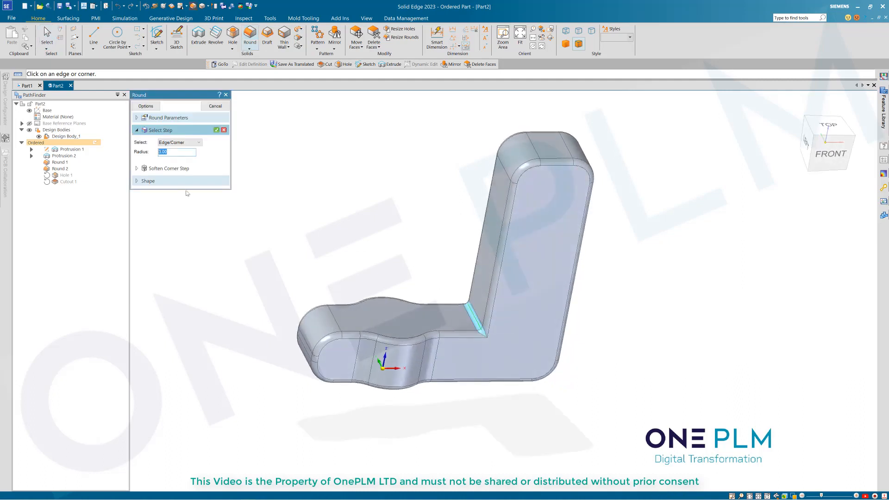
type("6")
key("Return")
right_click(326, 224)
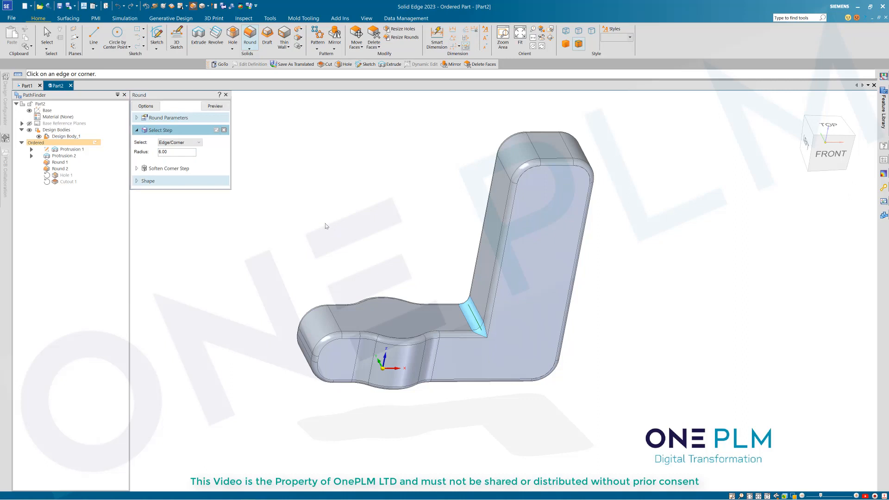
left_click(220, 108)
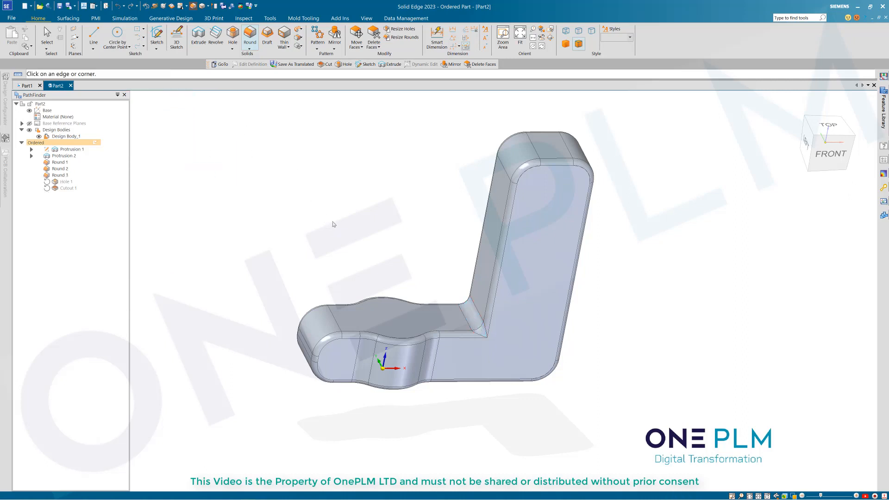
middle_click_drag(333, 224, 295, 206)
left_click(219, 107)
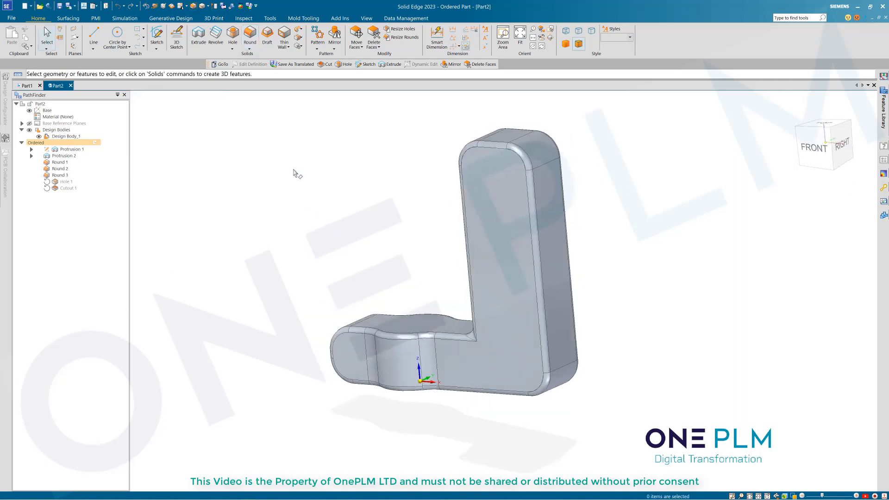
Step: Open Round 3 in Dynamic Edit to check its radius, then finish editing
middle_click_drag(295, 173, 445, 257)
left_click(59, 175)
double_click(59, 175)
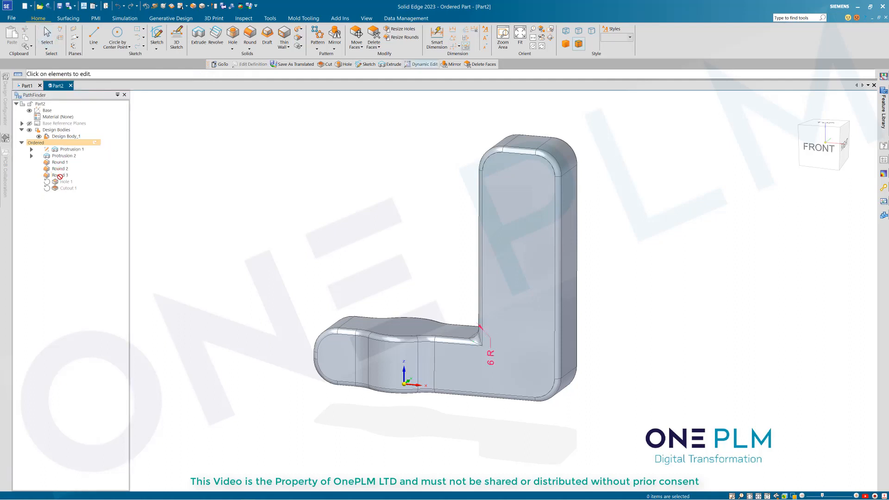
left_click(59, 176)
left_click(64, 191)
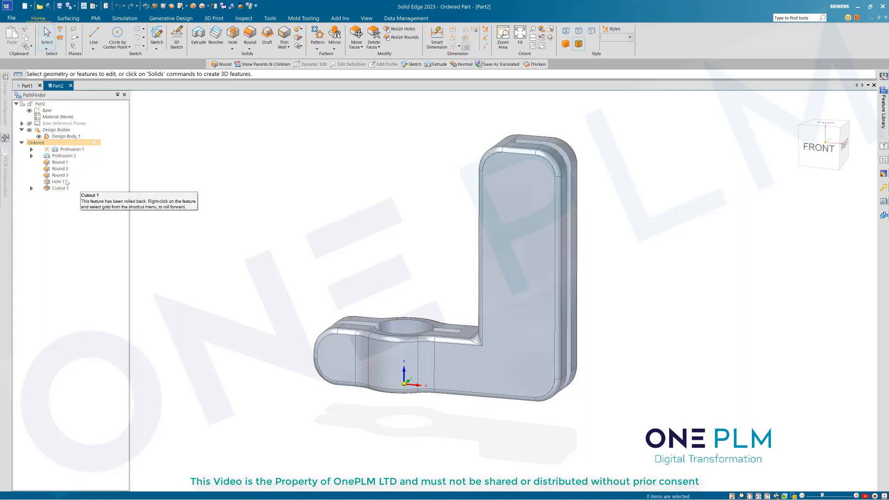
Step: Move Round 3 up in PathFinder so it directly follows Round 1
left_click(59, 176)
left_click_drag(60, 176, 59, 163)
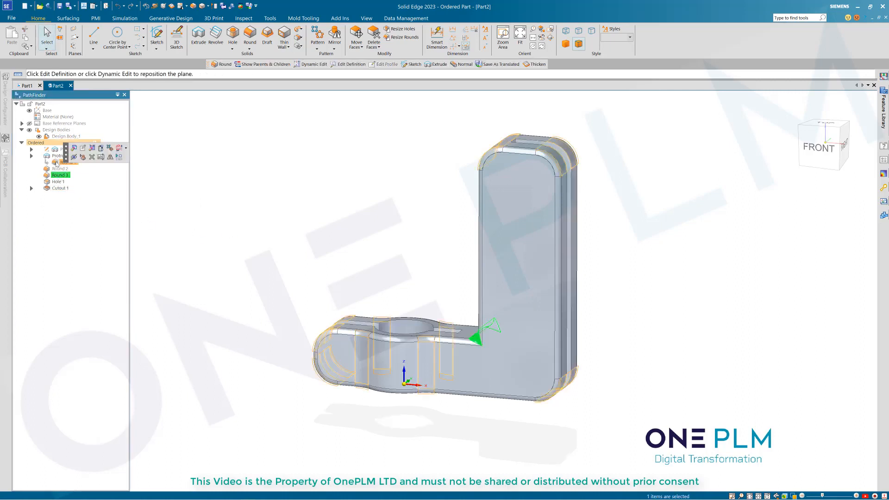
left_click(200, 214)
scroll(387, 311, "up", 3)
middle_click_drag(283, 234, 328, 245)
scroll(328, 245, "down", 4)
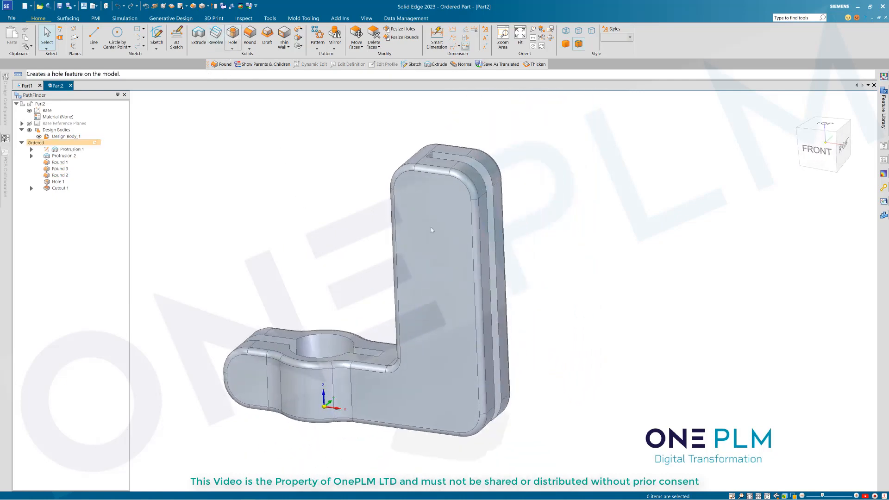
Step: Place a simple M10 Normal (H13) clearance hole at the bottom of the upright flange
left_click(456, 345)
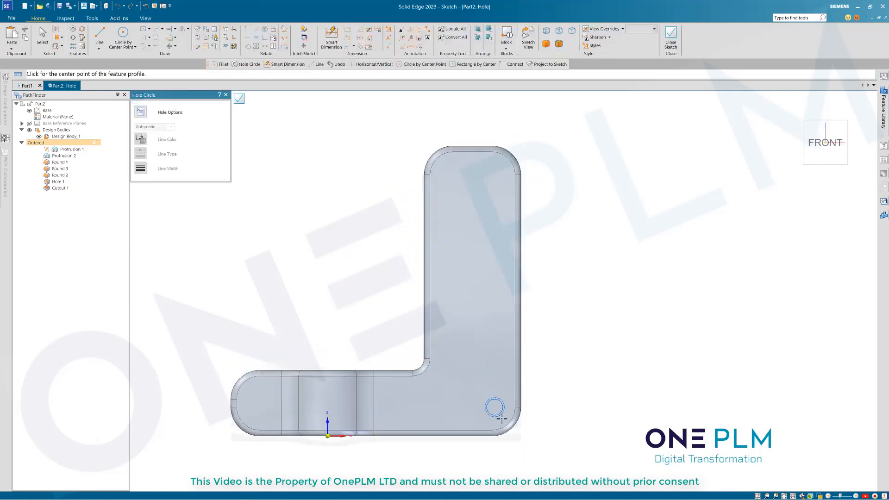
left_click(491, 407)
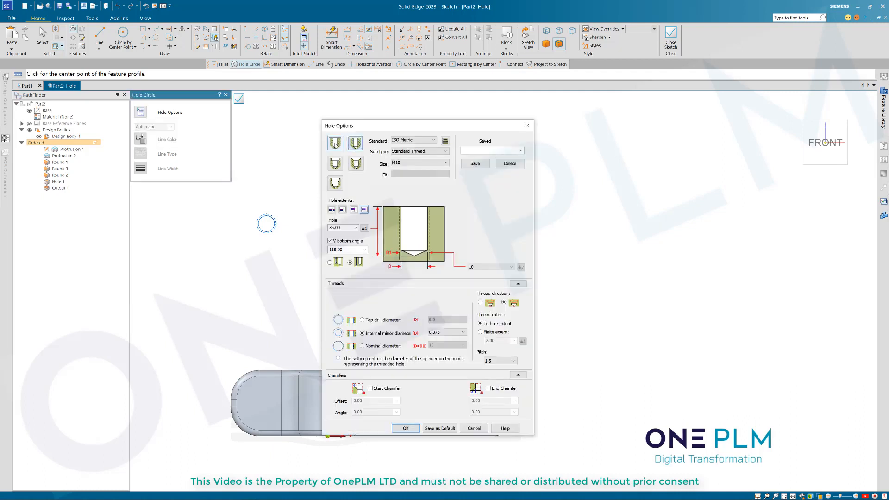
left_click(335, 143)
left_click(419, 174)
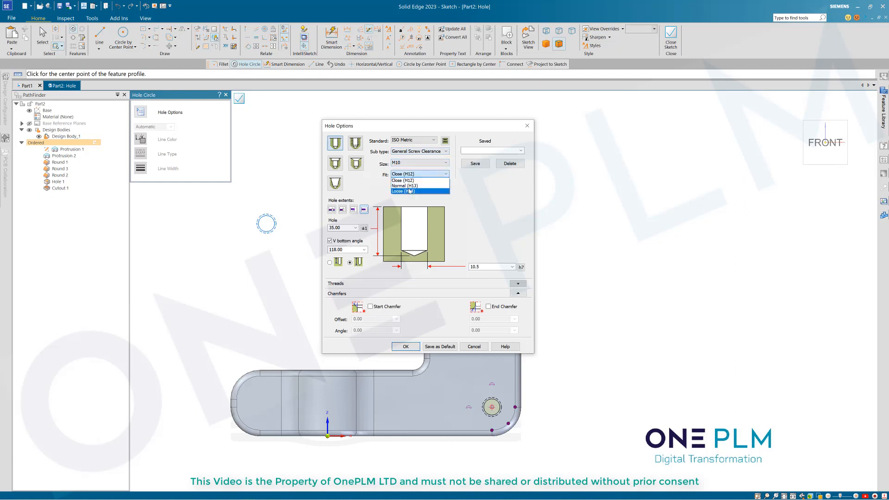
left_click(405, 186)
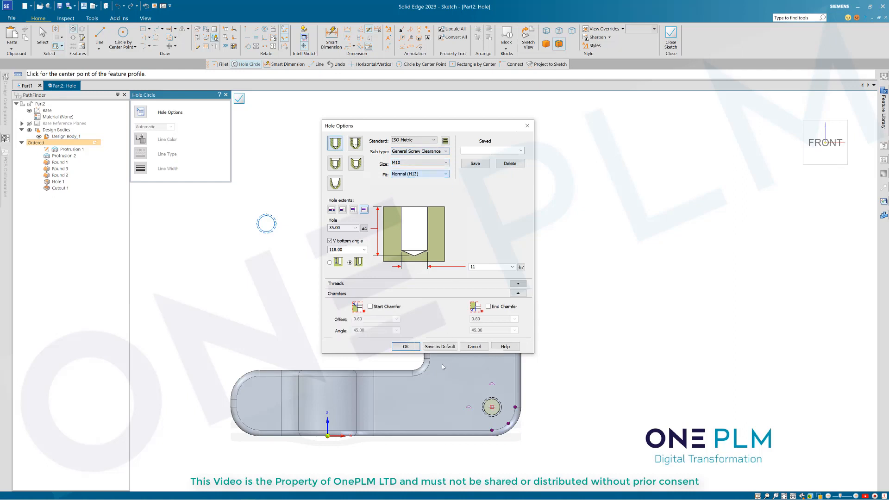
left_click(419, 174)
left_click(413, 225)
left_click(405, 347)
Step: Make the hole cut Through All and finish it as Hole 2
left_click(240, 104)
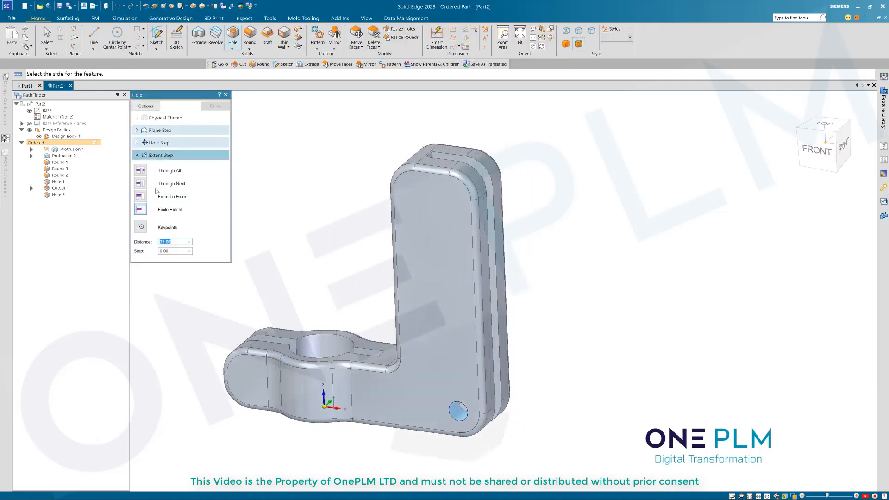
left_click(141, 171)
left_click(210, 106)
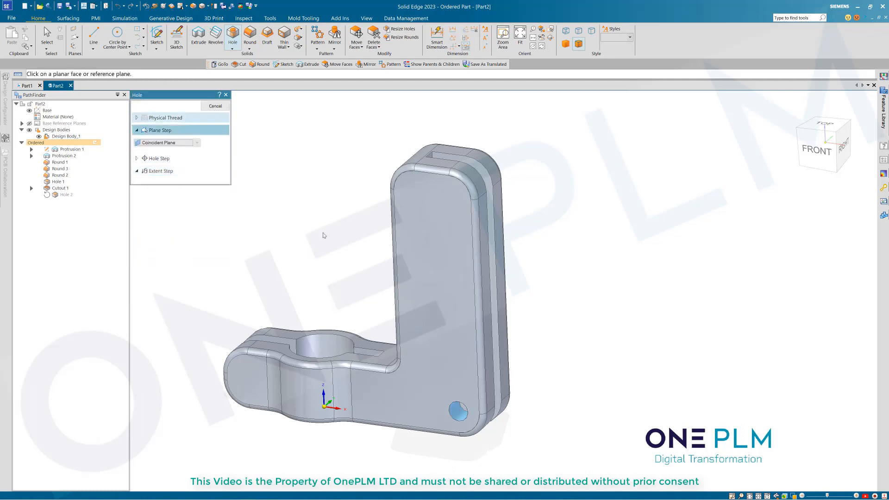
left_click(209, 106)
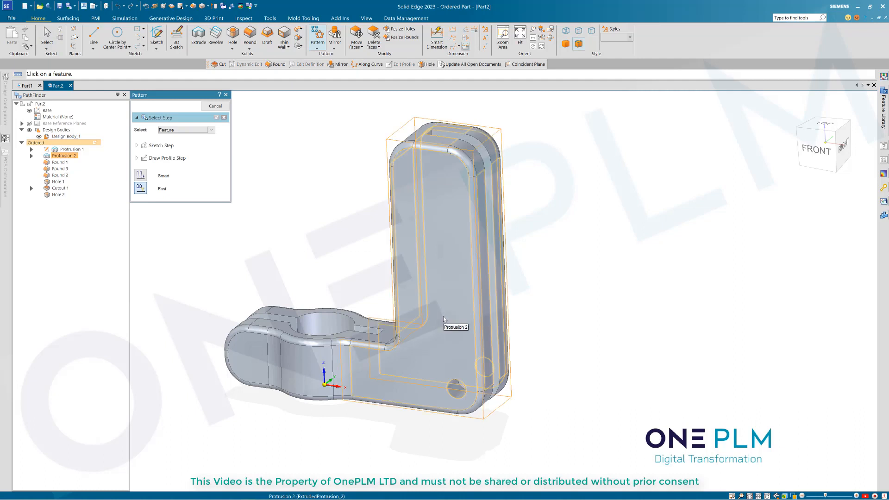
Step: Choose Hole 2 as the feature to pattern on the flange's front face
left_click(452, 390)
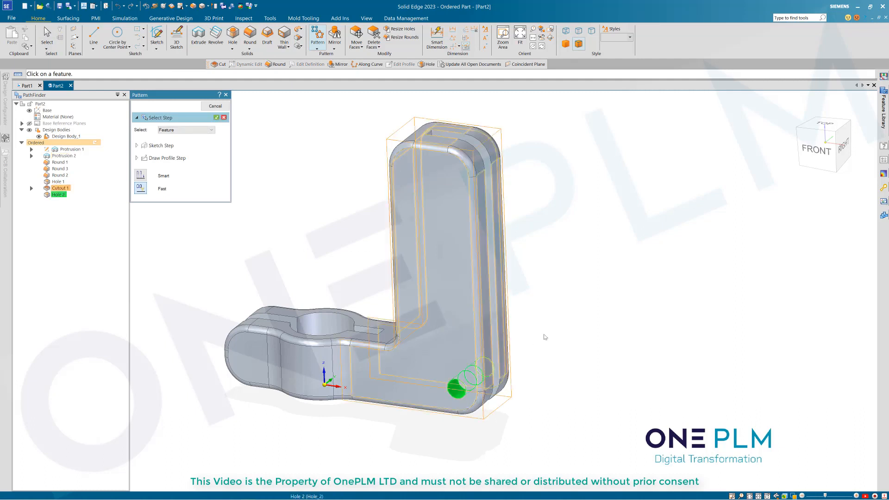
right_click(561, 325)
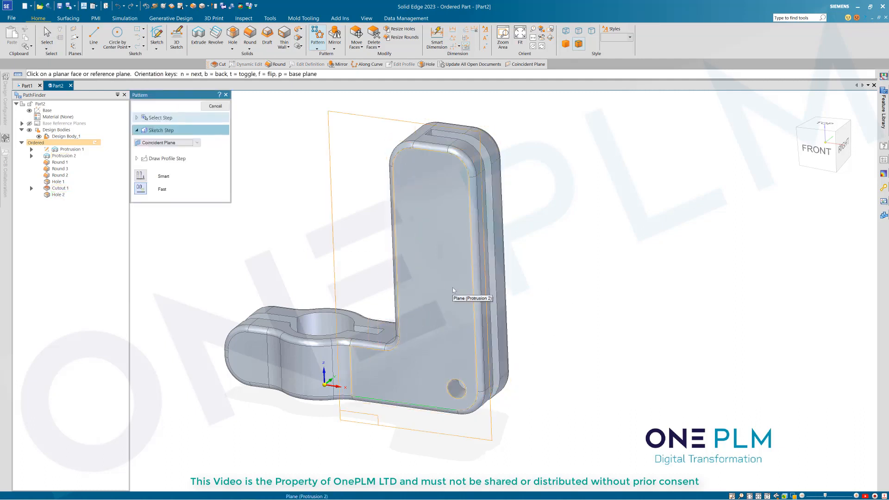
left_click(452, 288)
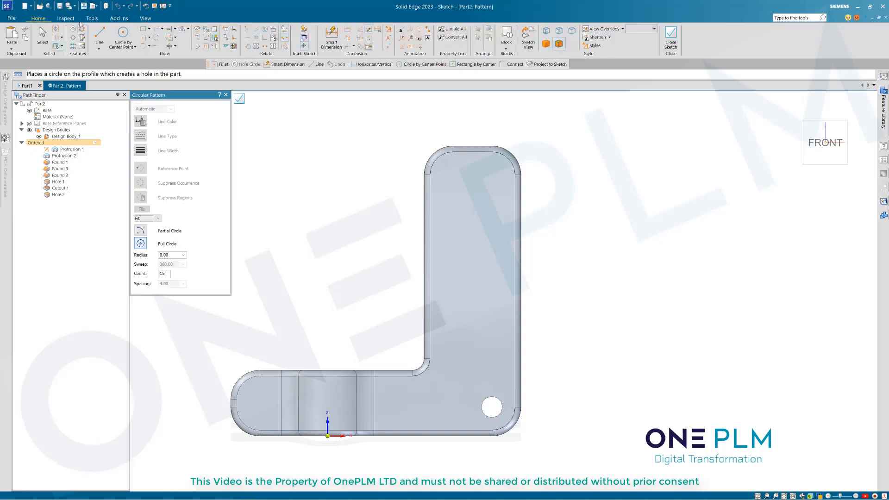
Step: Draw a rectangular pattern region from the hole centre up the flange, connected to its top
left_click(82, 30)
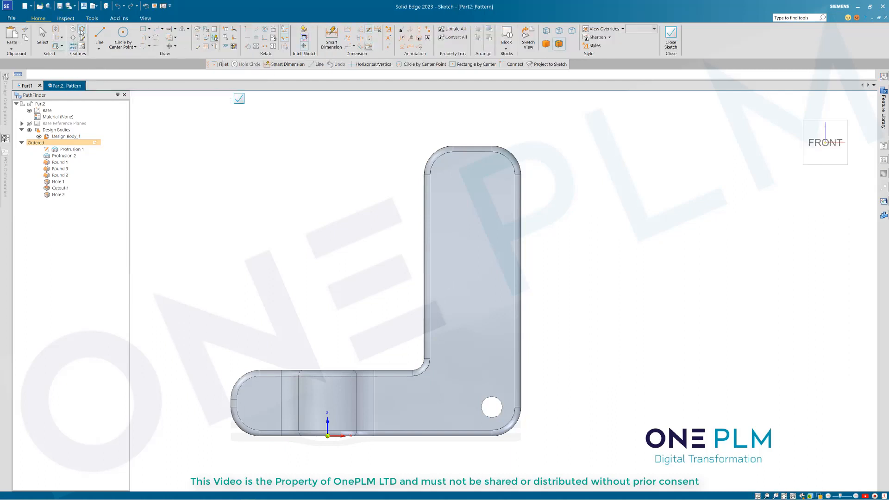
left_click(492, 407)
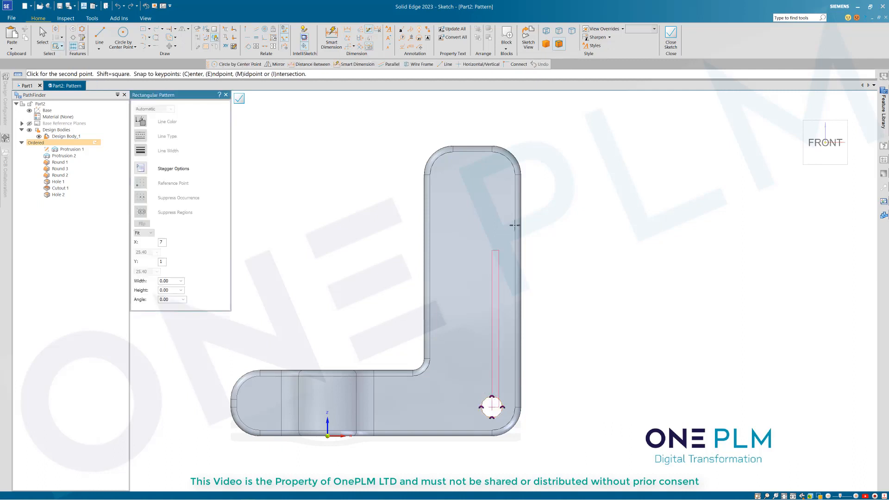
left_click(555, 175)
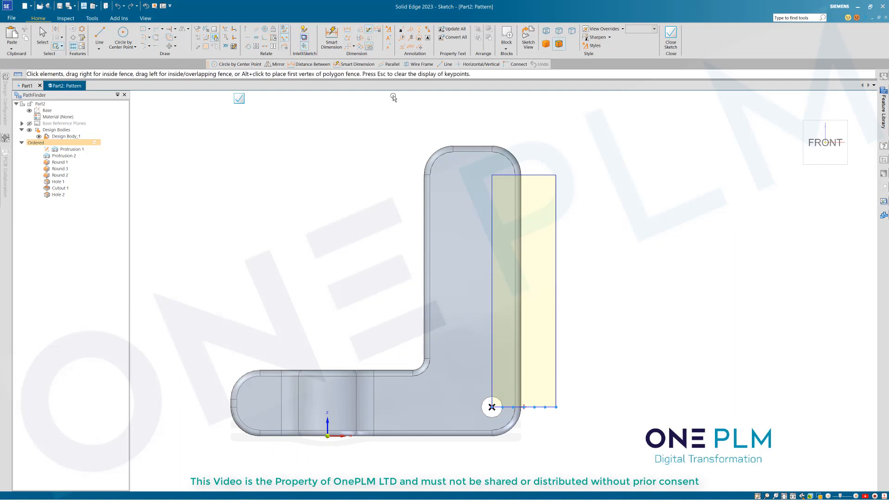
left_click(246, 31)
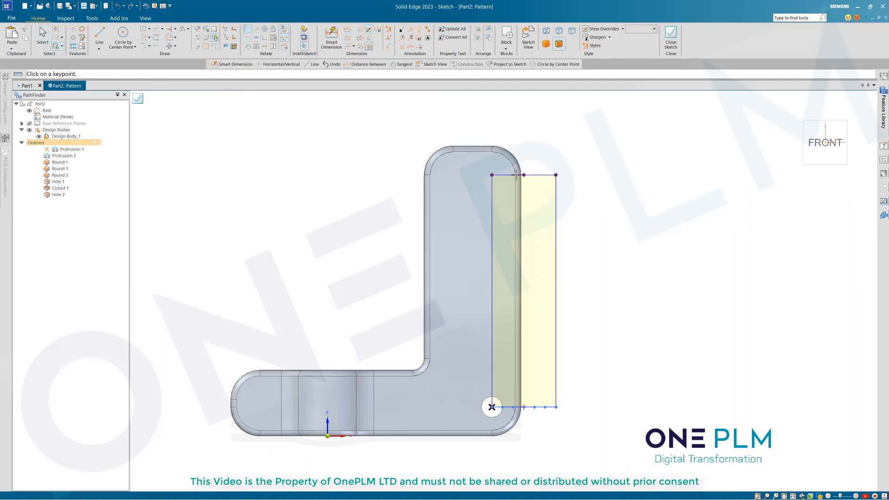
left_click(515, 174)
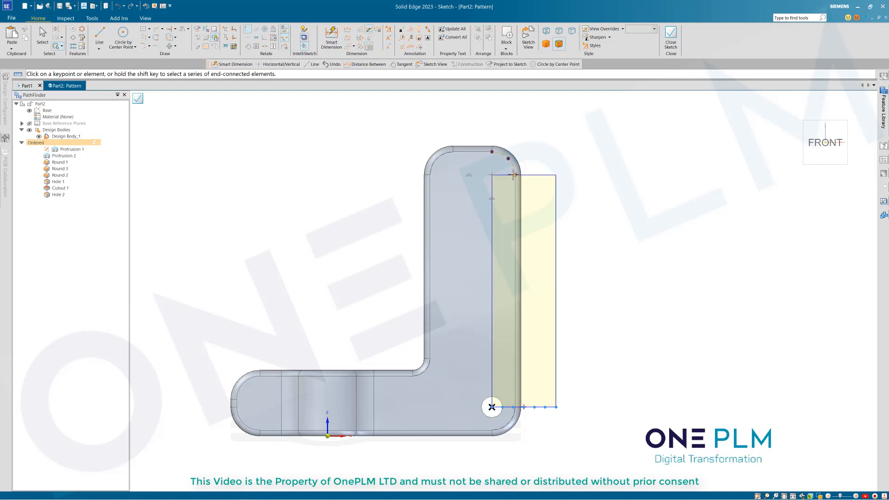
left_click(508, 175)
left_click(331, 38)
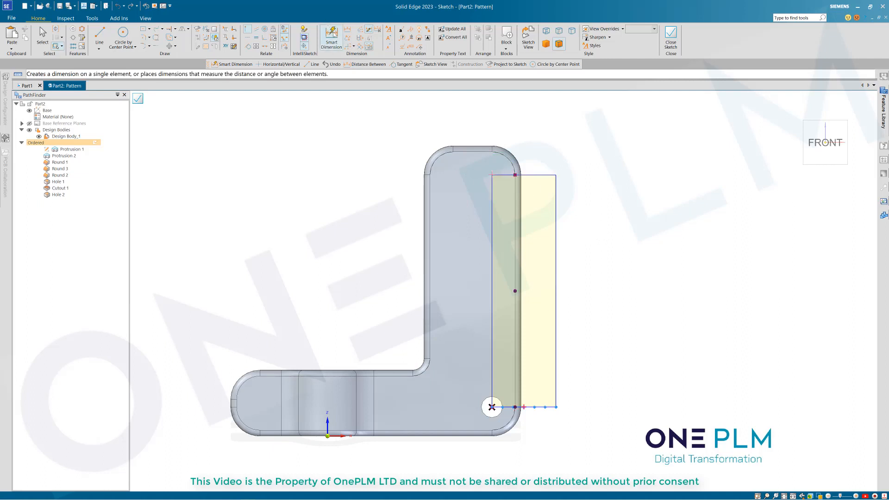
Step: Dimension the pattern region's width, leaving it at 33.09
left_click(539, 175)
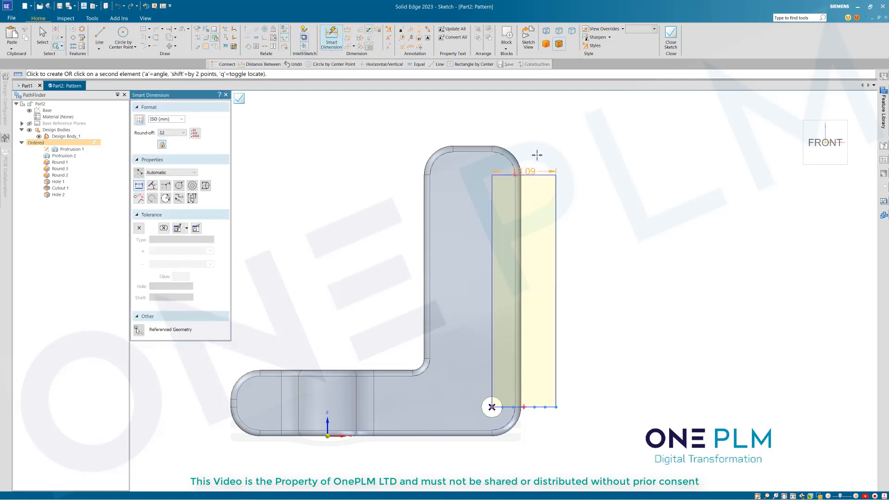
left_click(540, 137)
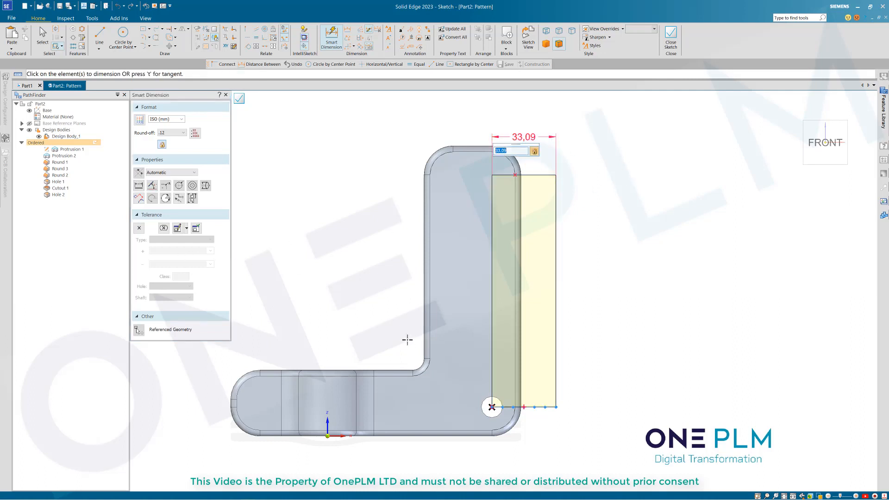
key("Escape")
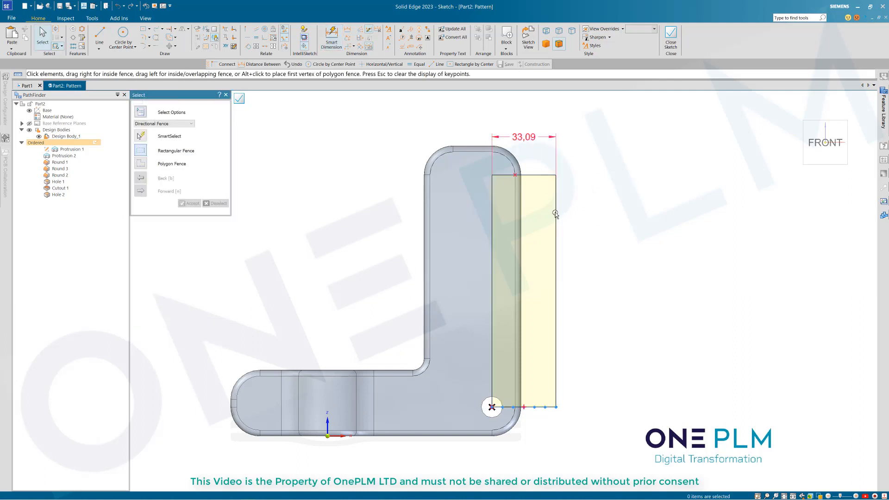
Step: Fit the pattern to one column of seven holes (X 1, Y 7) and close the sketch
left_click(576, 228)
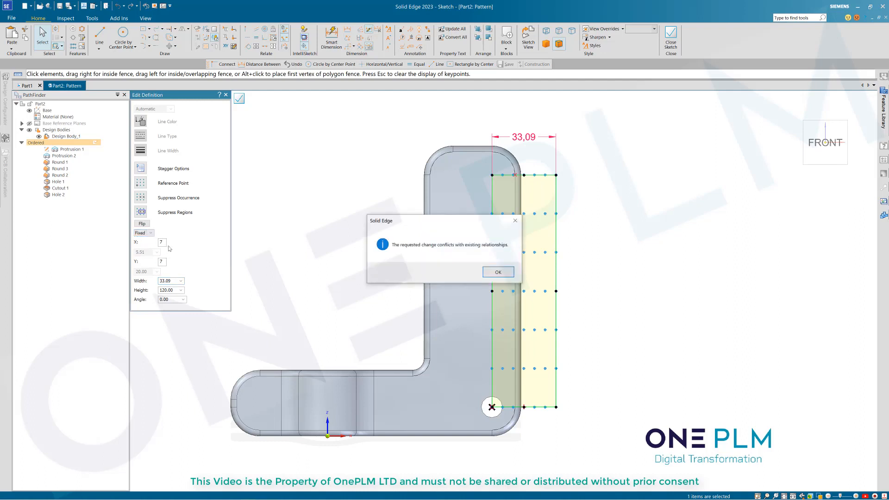
left_click(492, 273)
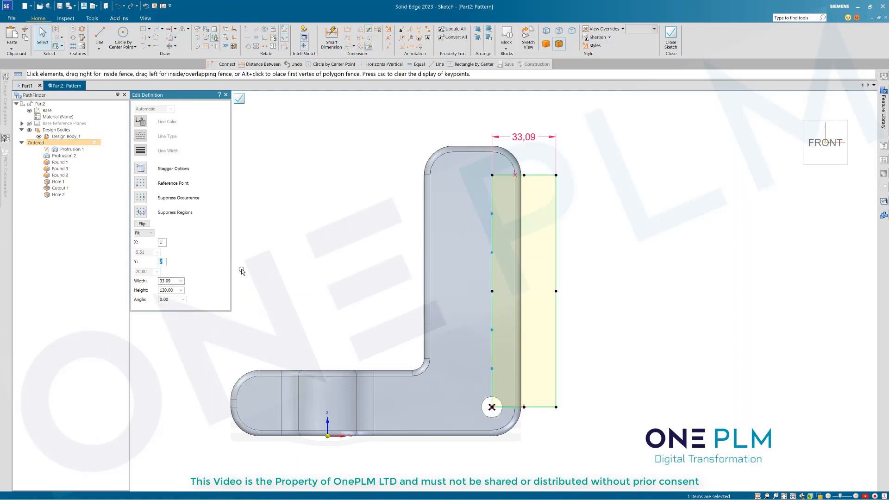
key("Escape")
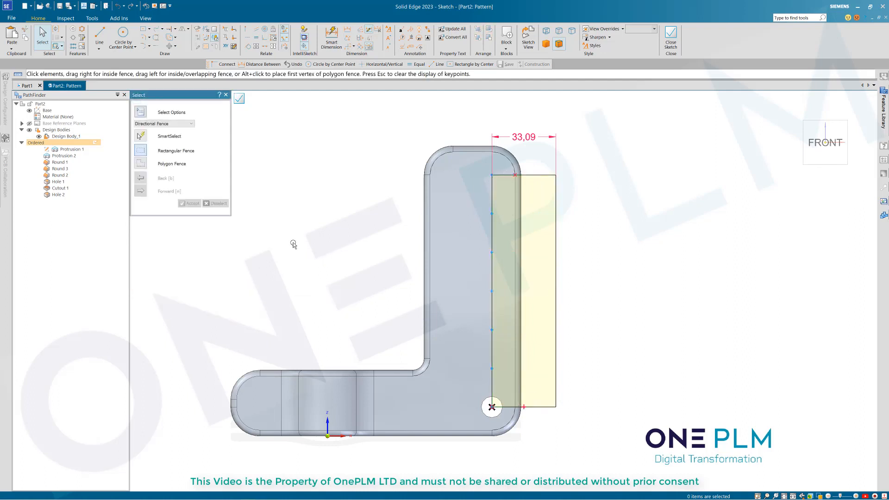
left_click(239, 100)
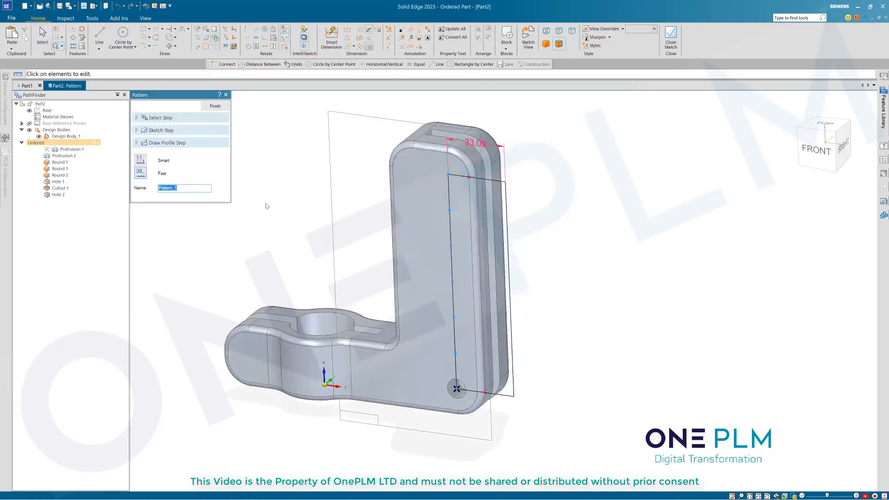
Step: Finish Pattern 1 so Hole 2 repeats as seven holes up the upright plate, then check it from the front
left_click(217, 109)
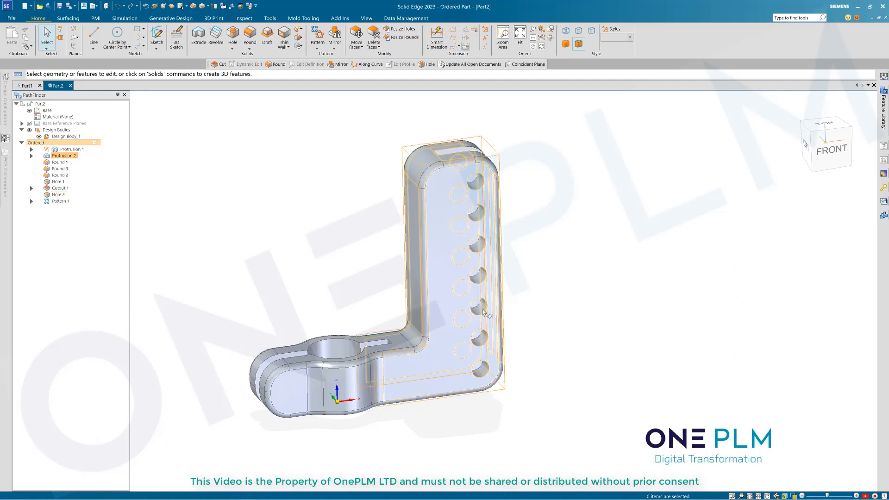
scroll(555, 268, "down", 1)
middle_click_drag(597, 266, 347, 224)
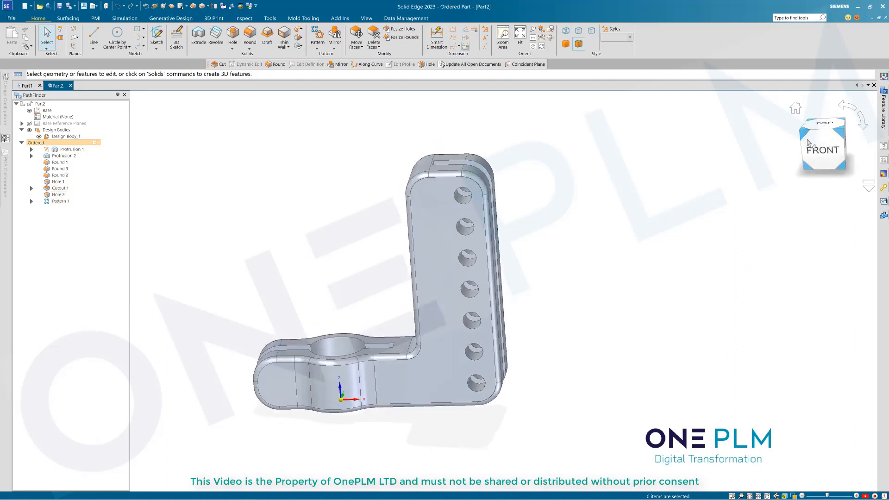
left_click(820, 149)
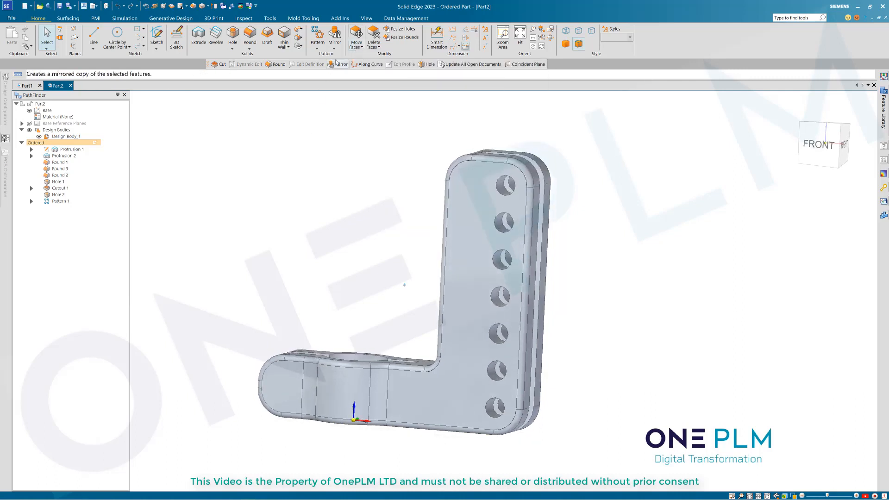
left_click(359, 47)
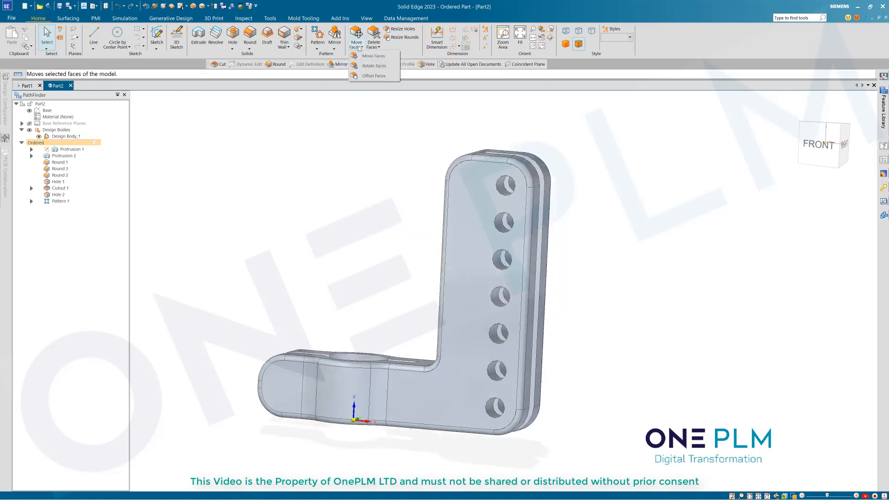
Step: Start Rotate Faces and fence-select the upright flange's faces as the faces to rotate
left_click(370, 67)
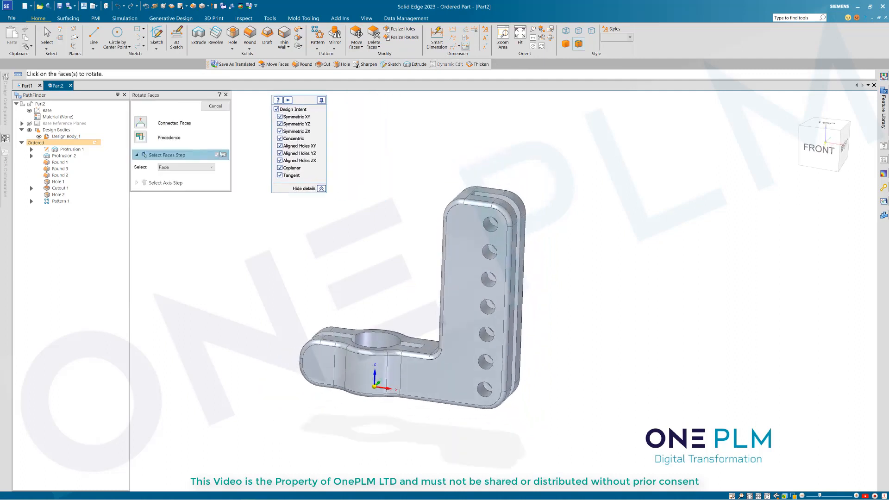
middle_click_drag(268, 227, 326, 240)
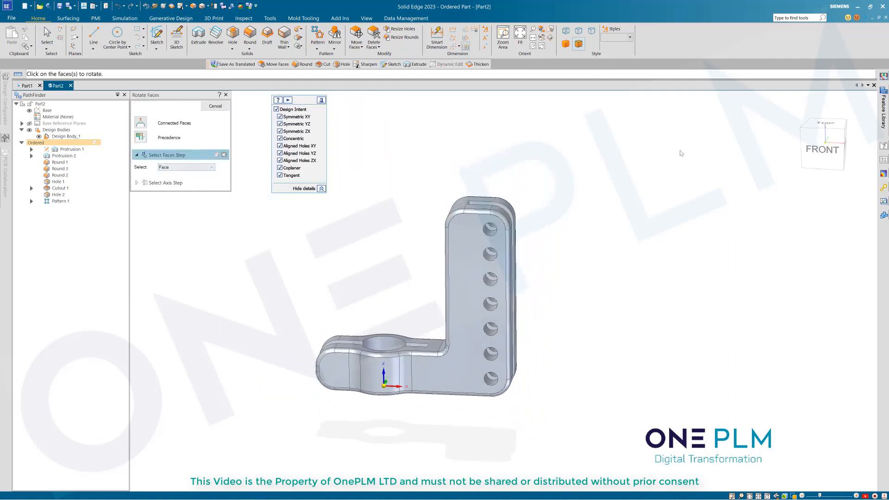
left_click(823, 152)
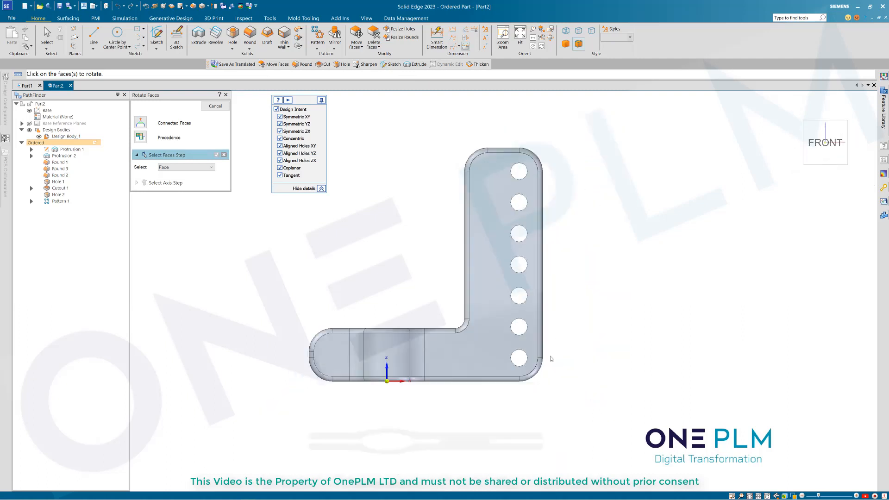
left_click_drag(559, 400, 461, 124)
middle_click_drag(392, 196, 340, 237)
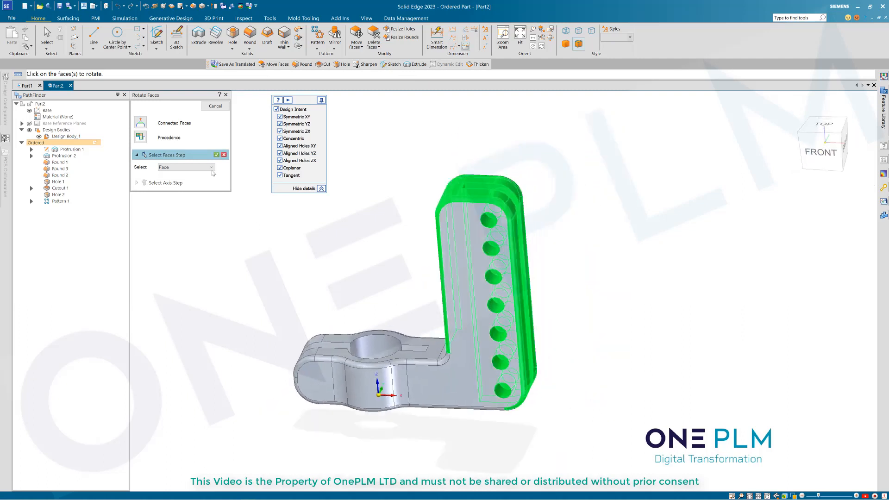
left_click(216, 155)
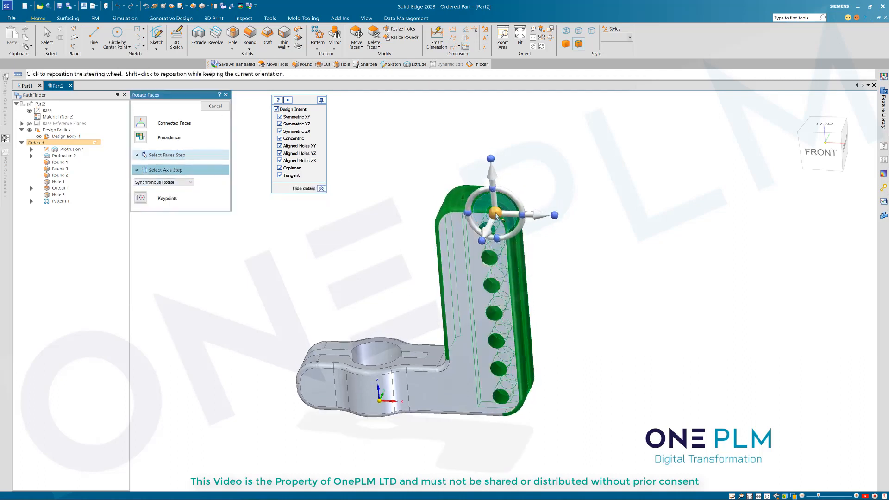
Step: Rotate the flange -5 degrees about an axis on its lowest hole, creating Rotate 1
left_click(495, 214)
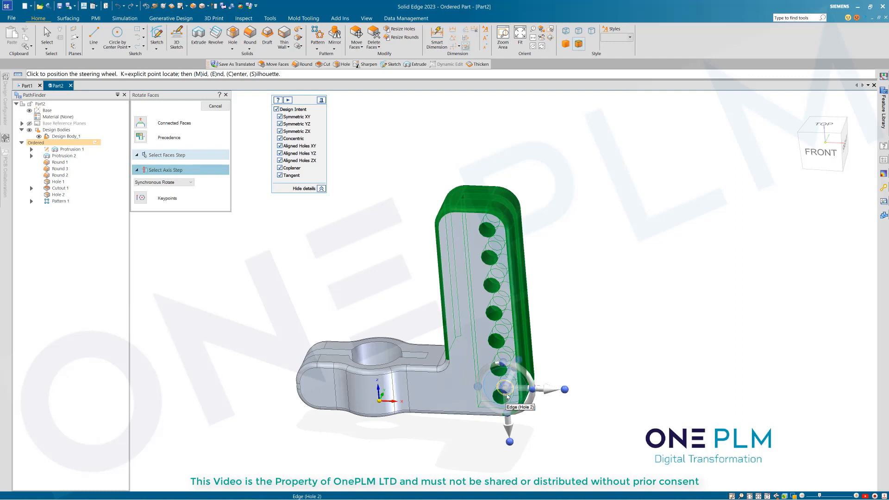
left_click(508, 391)
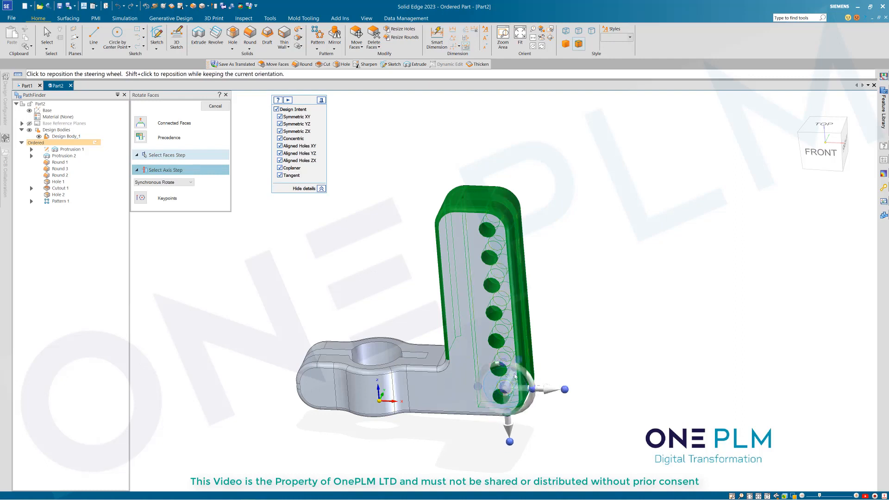
left_click(514, 376)
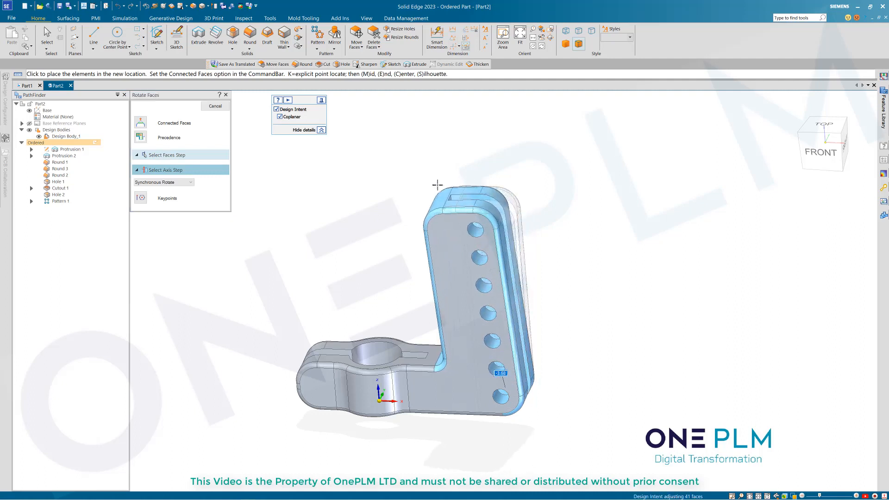
key("Return")
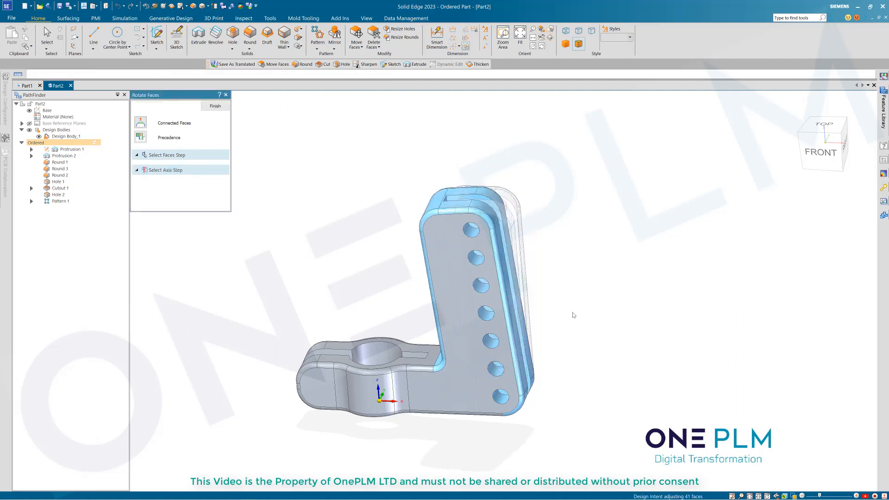
left_click(215, 107)
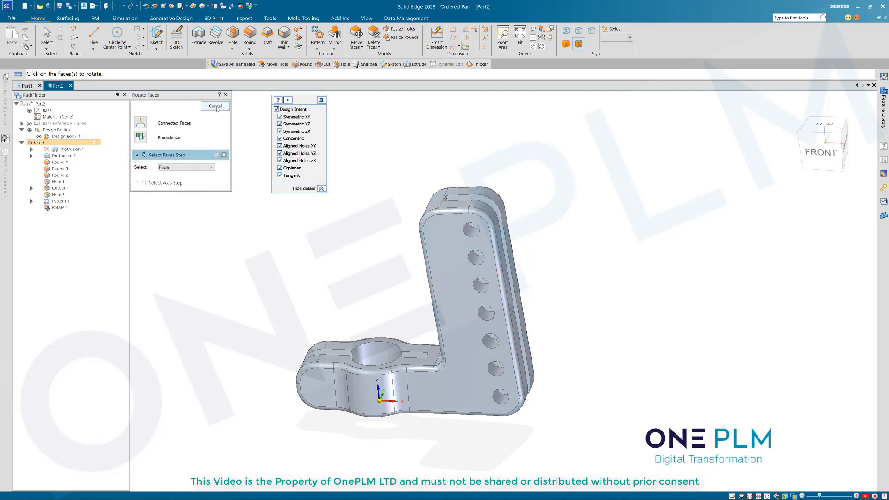
left_click(215, 106)
middle_click_drag(339, 251, 463, 394)
left_click(60, 201)
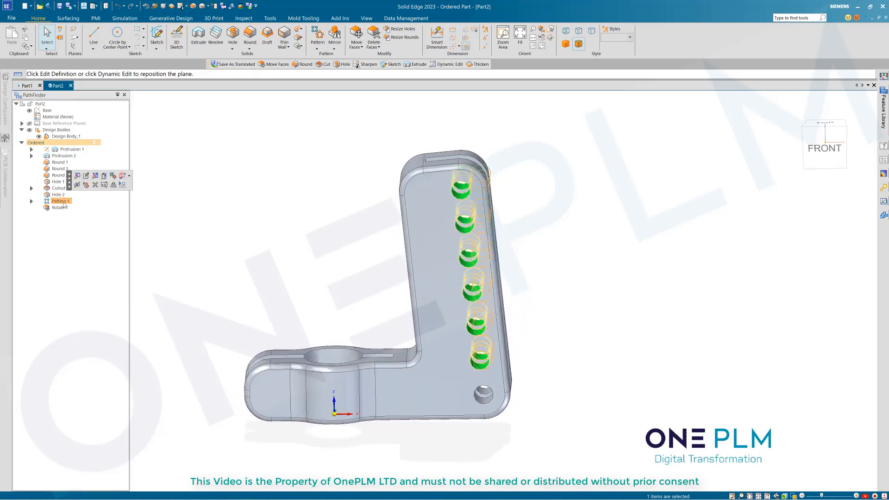
left_click(62, 208)
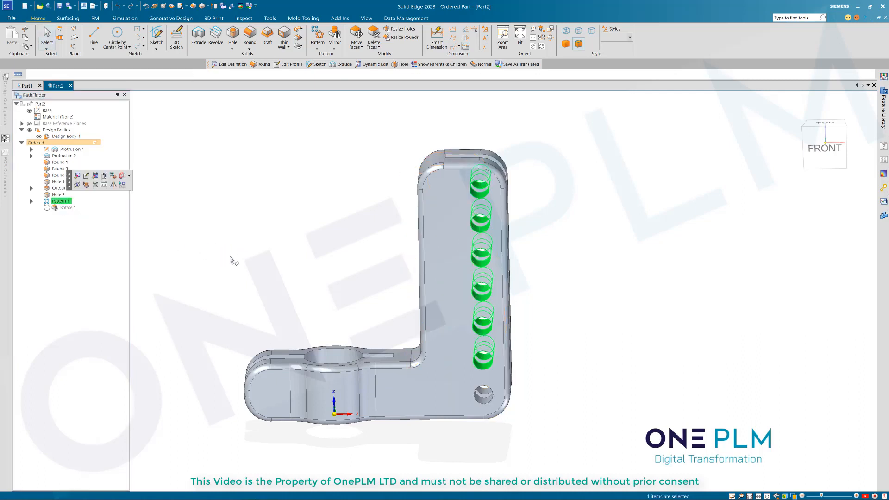
right_click(66, 211)
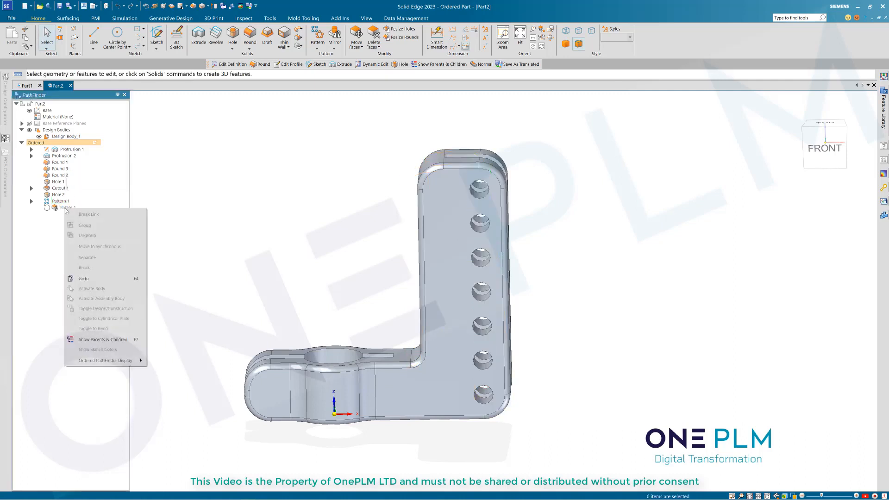
left_click(82, 278)
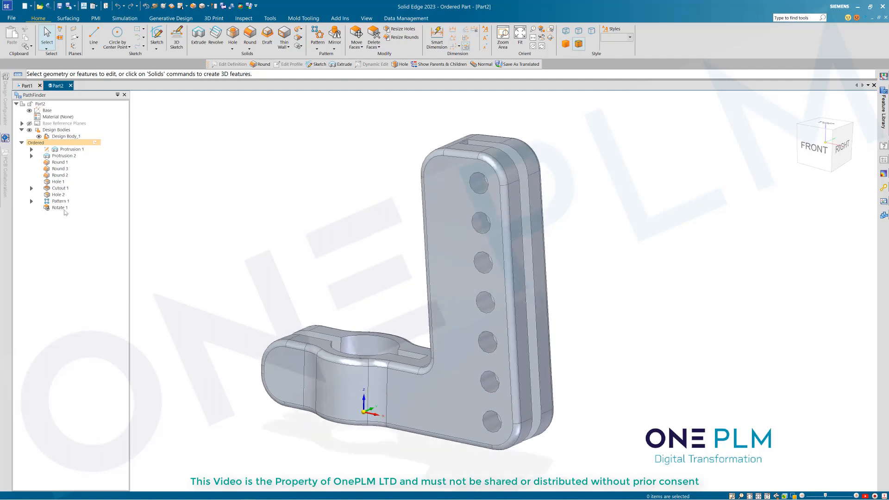
middle_click_drag(415, 275, 643, 262)
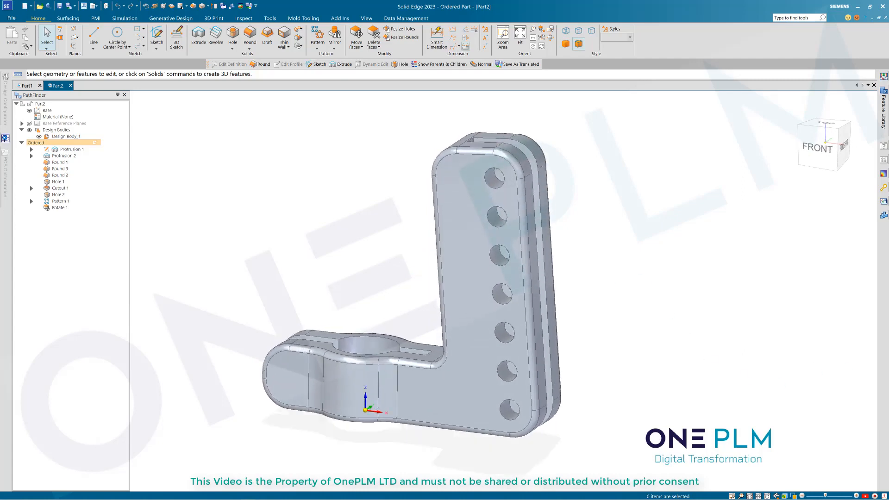